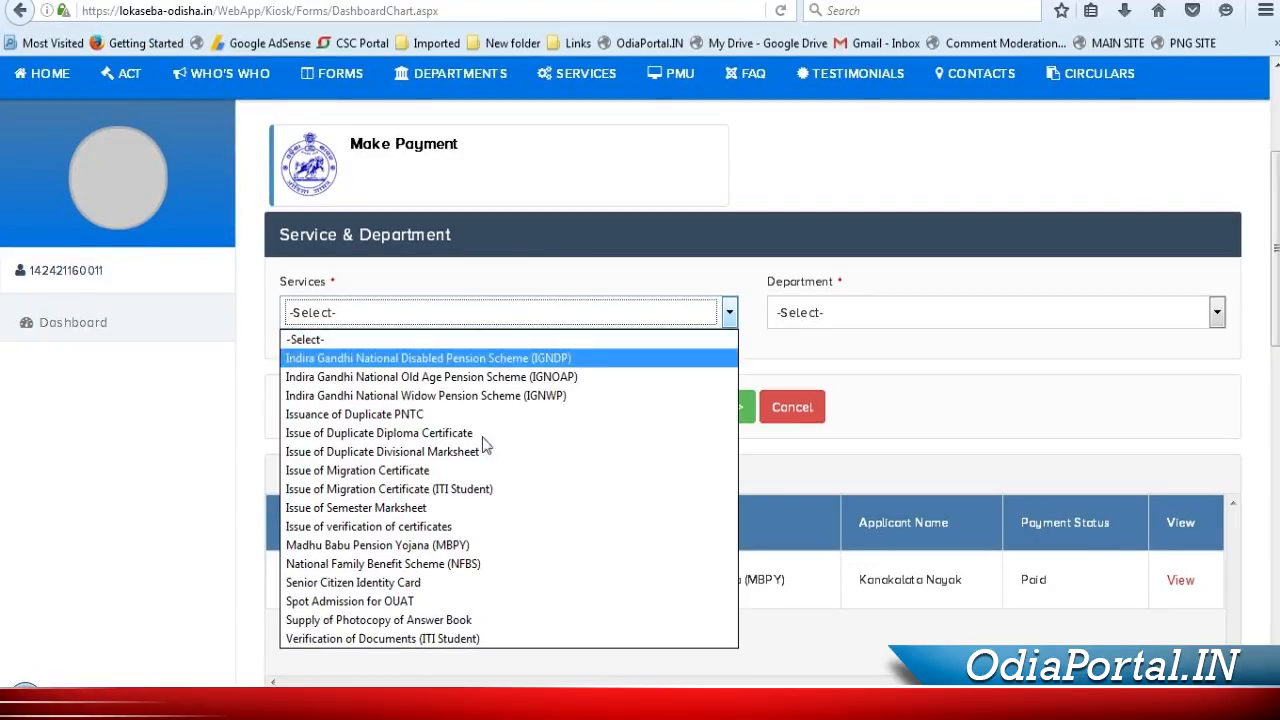
Choose MBPY as the service, with district CUTTACK, block NISCHINTAKOILI and panchayat TILAKANA
left_click(480, 544)
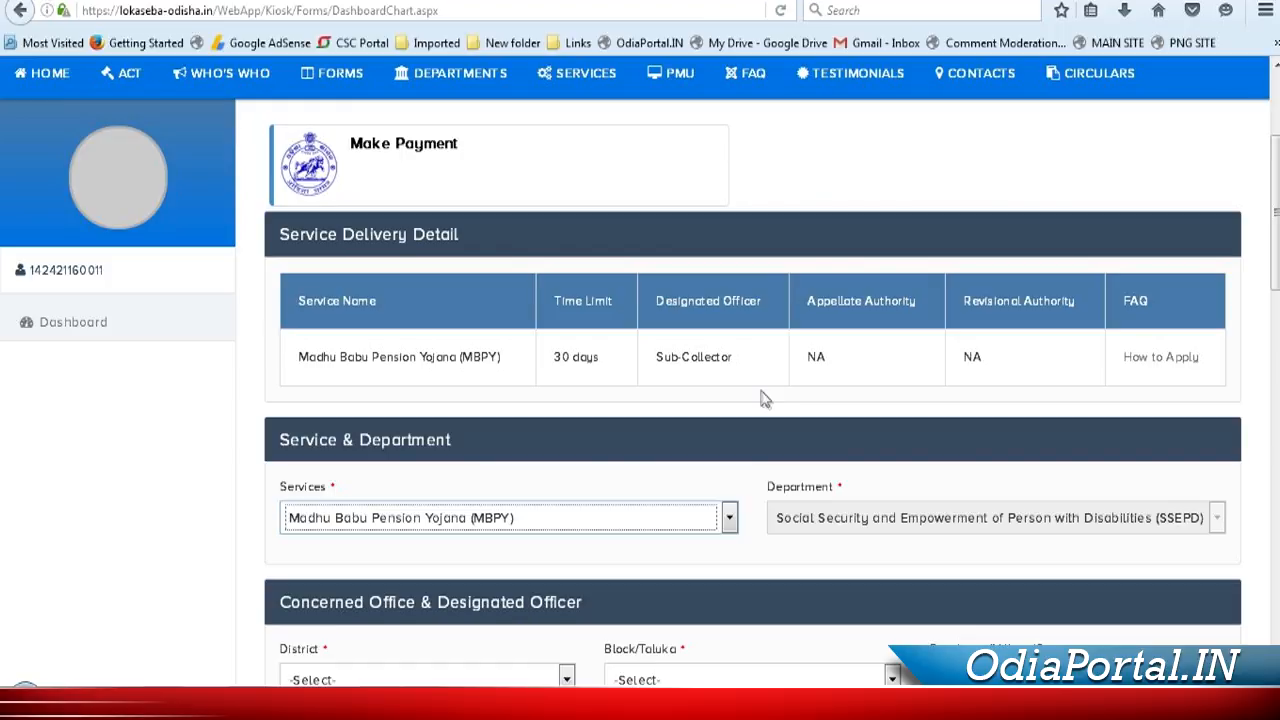
scroll(763, 398, "down", 5)
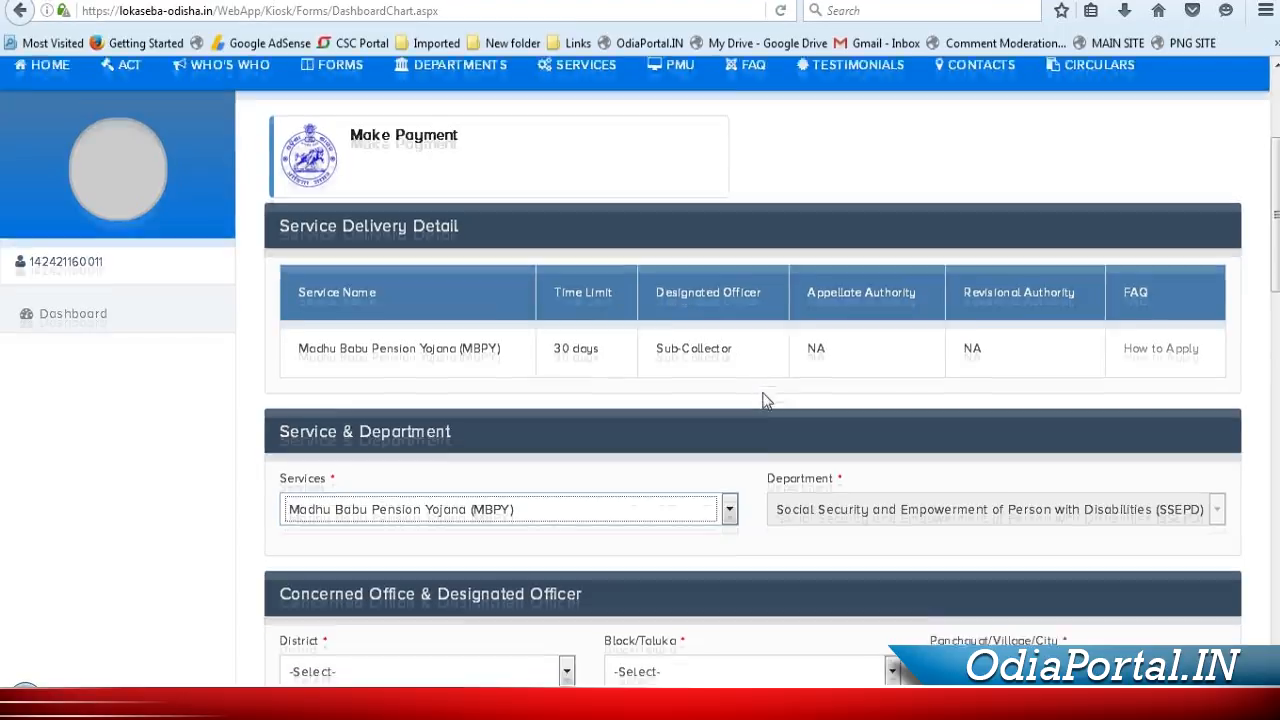
left_click(391, 238)
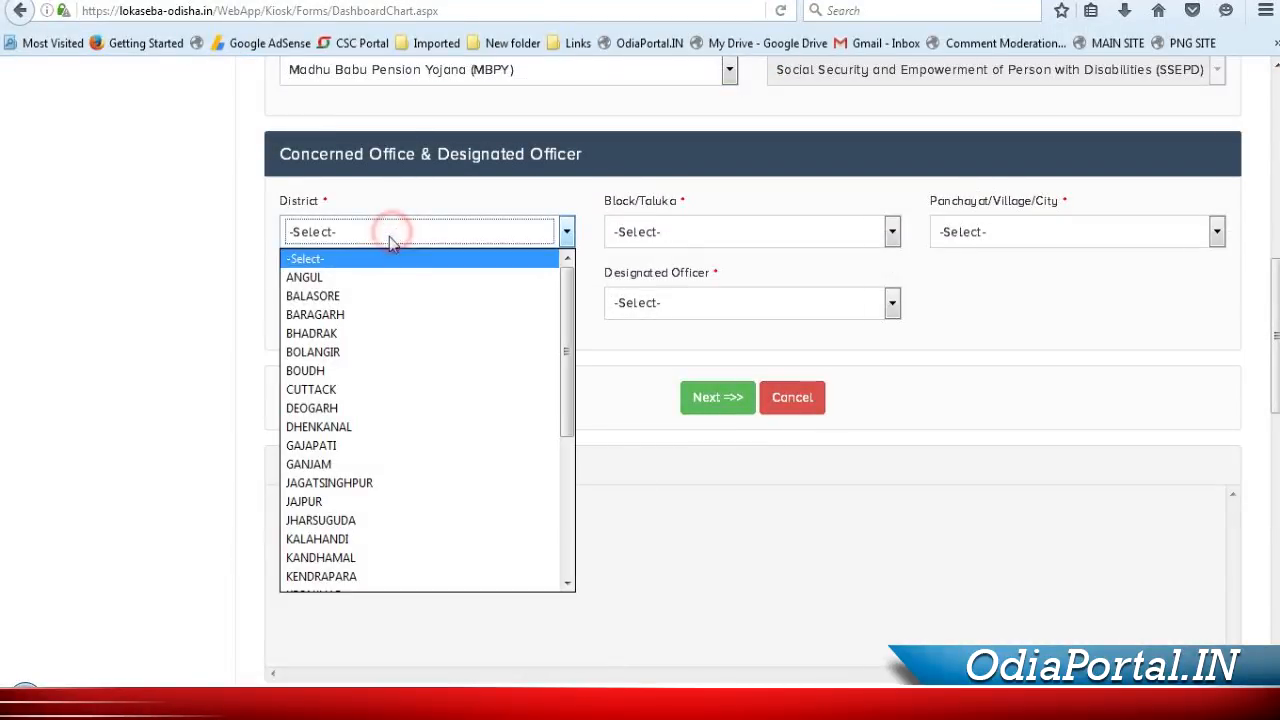
left_click(366, 389)
left_click(714, 231)
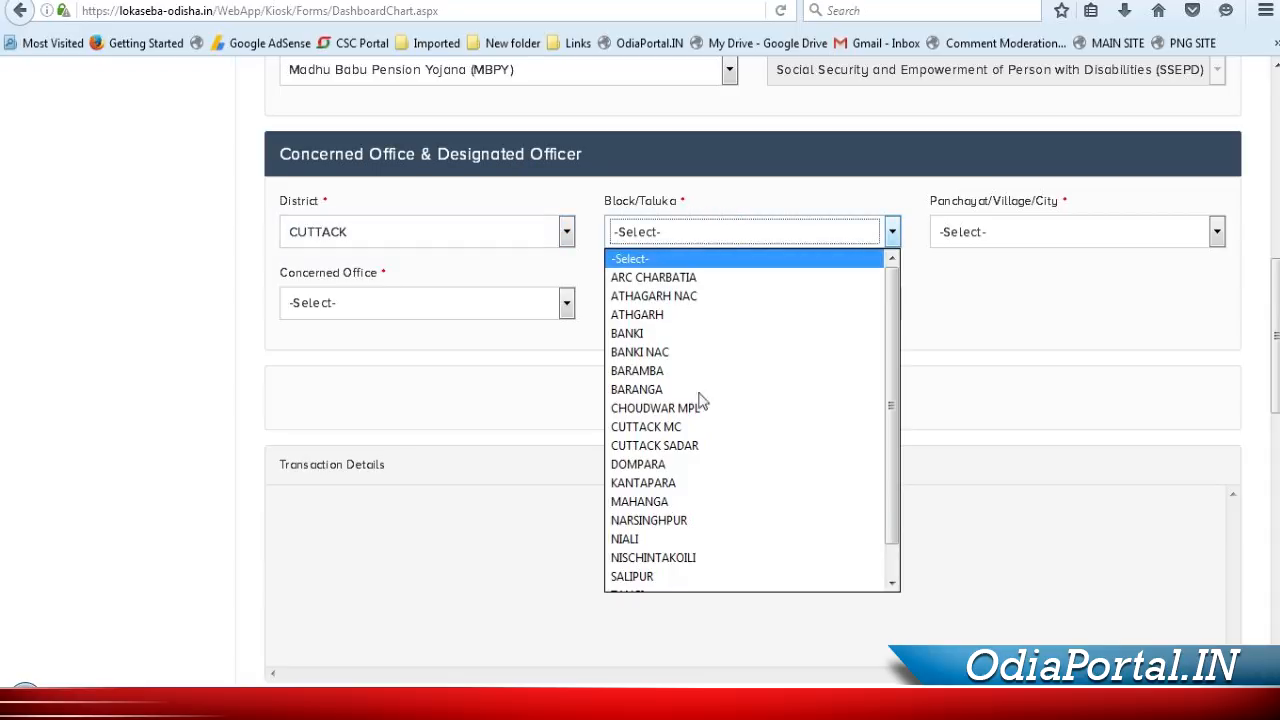
scroll(711, 503, "down", 1)
left_click(694, 528)
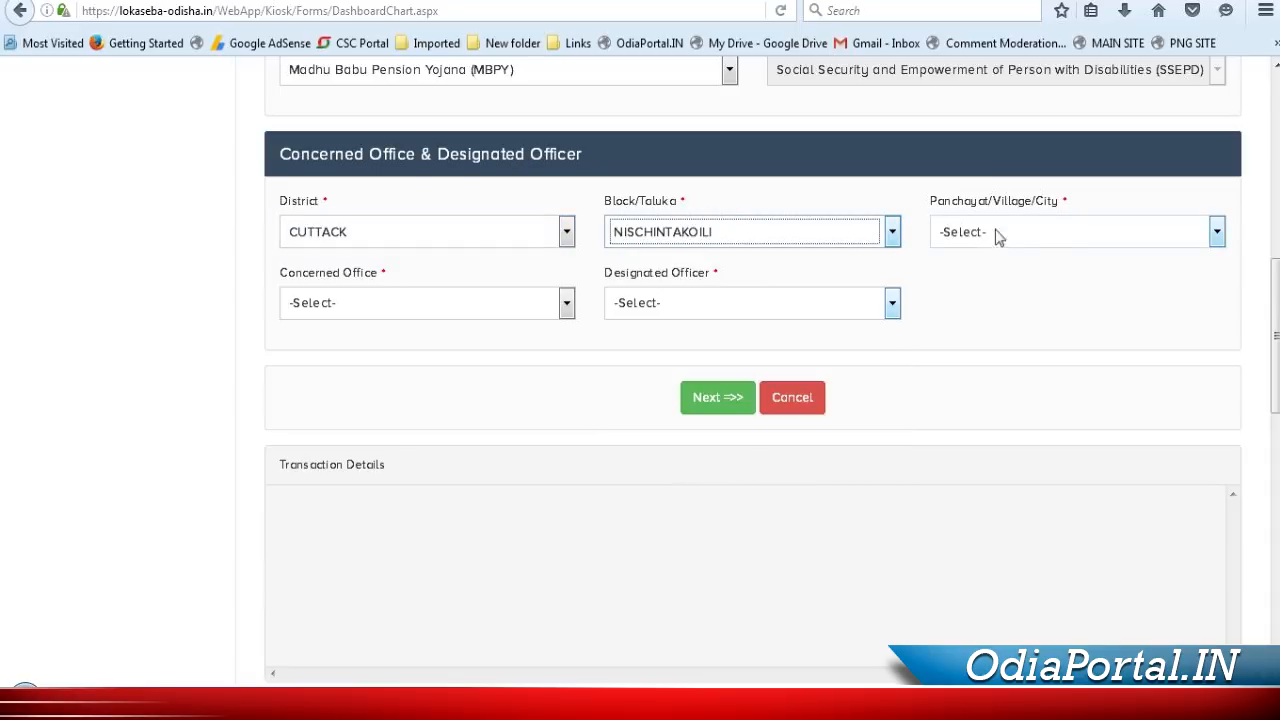
left_click(1020, 233)
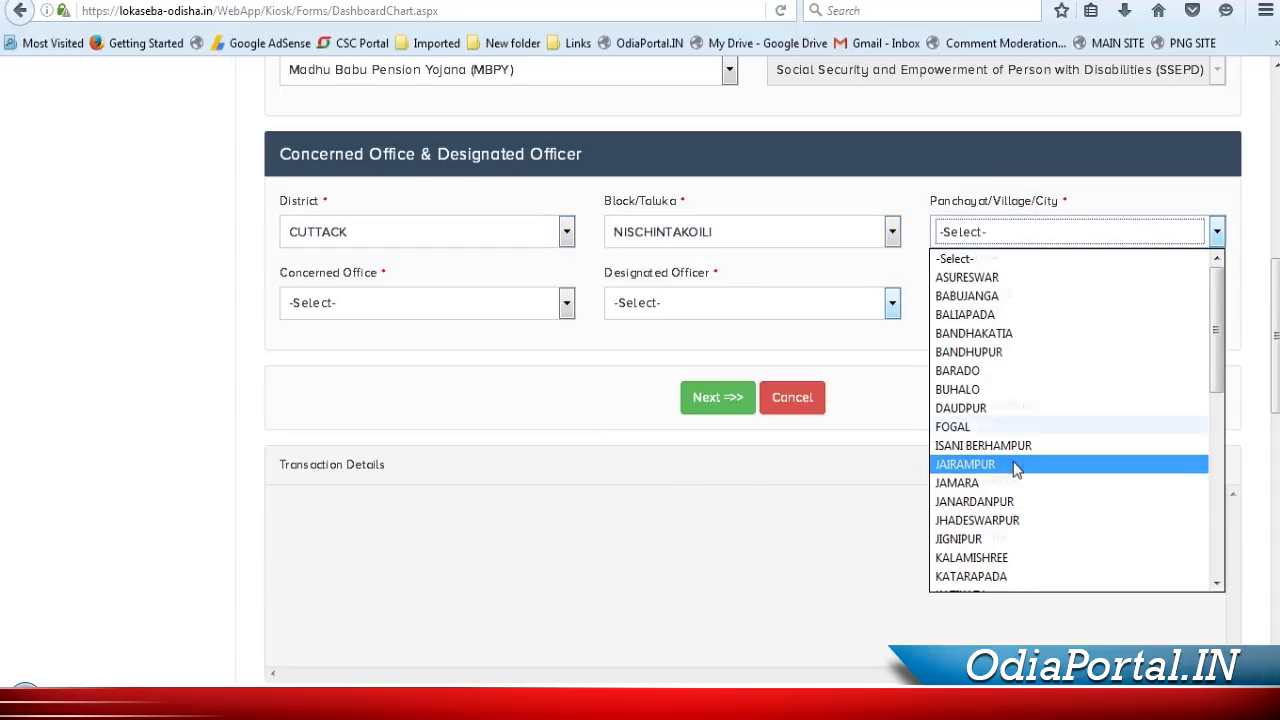
scroll(1017, 466, "down", 5)
left_click(976, 566)
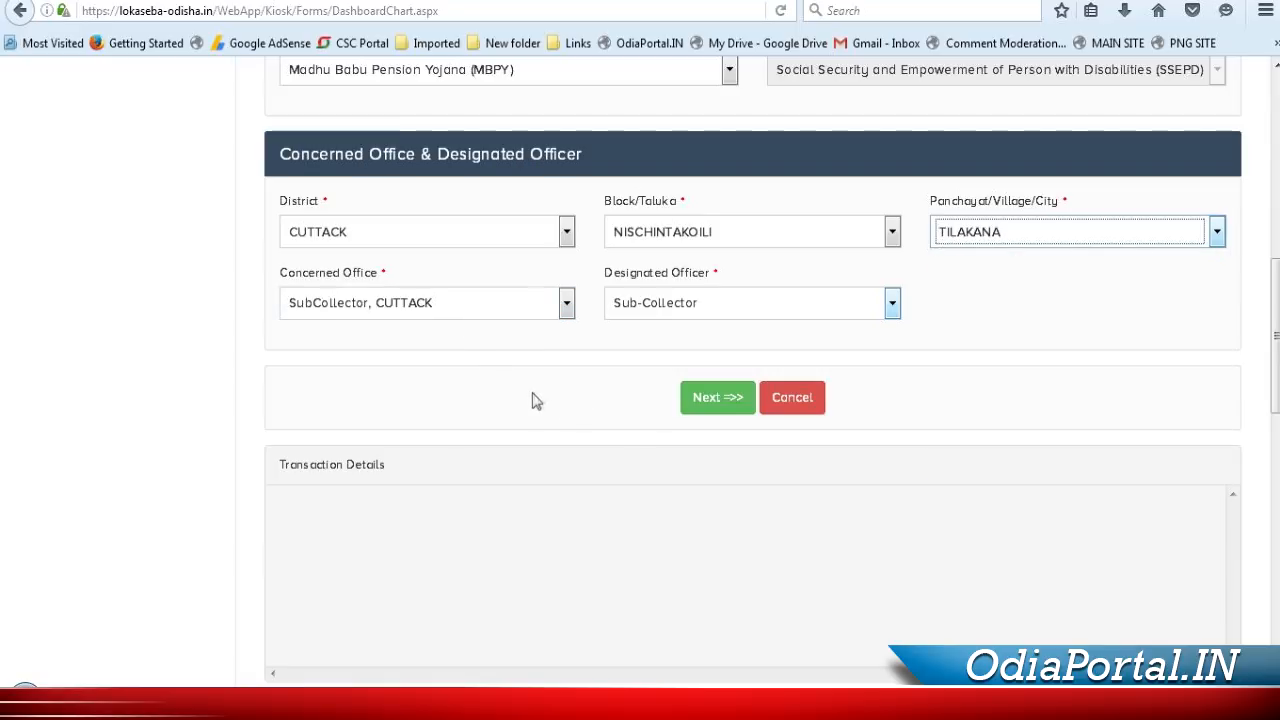
Continue to the basic information form, enter the applicant's Aadhaar number and proceed to verification
left_click(731, 399)
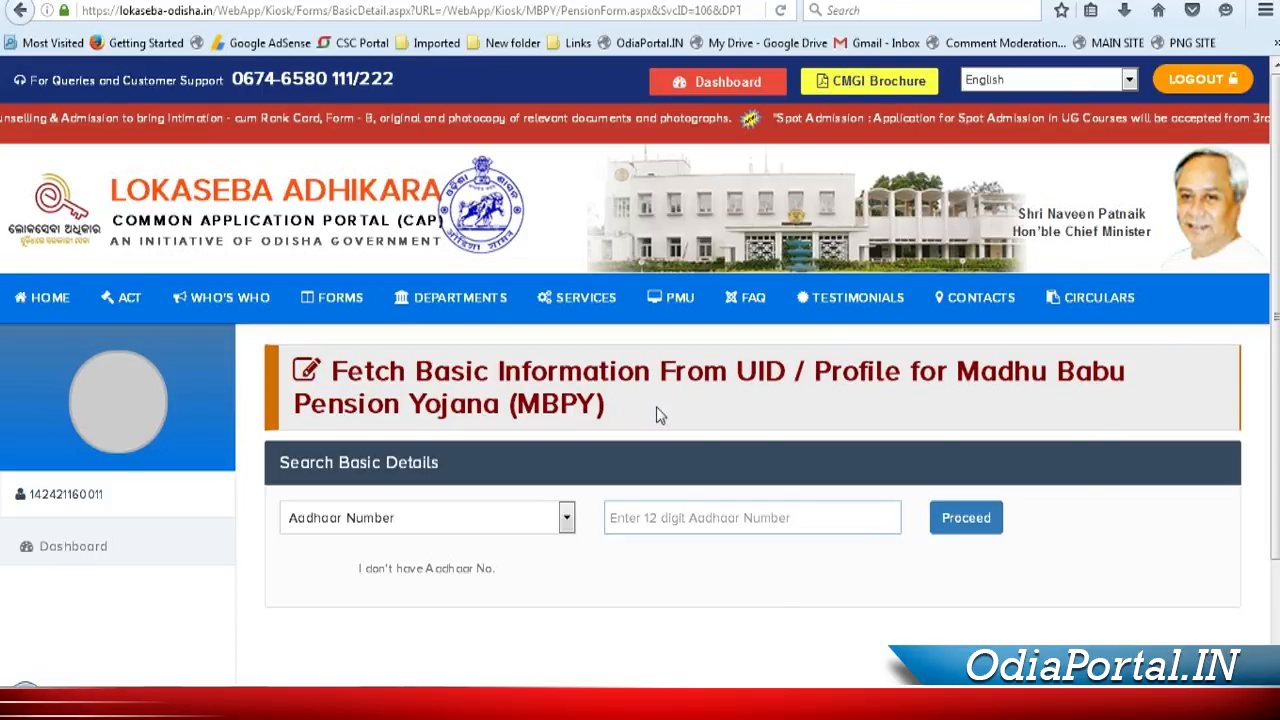
left_click(675, 510)
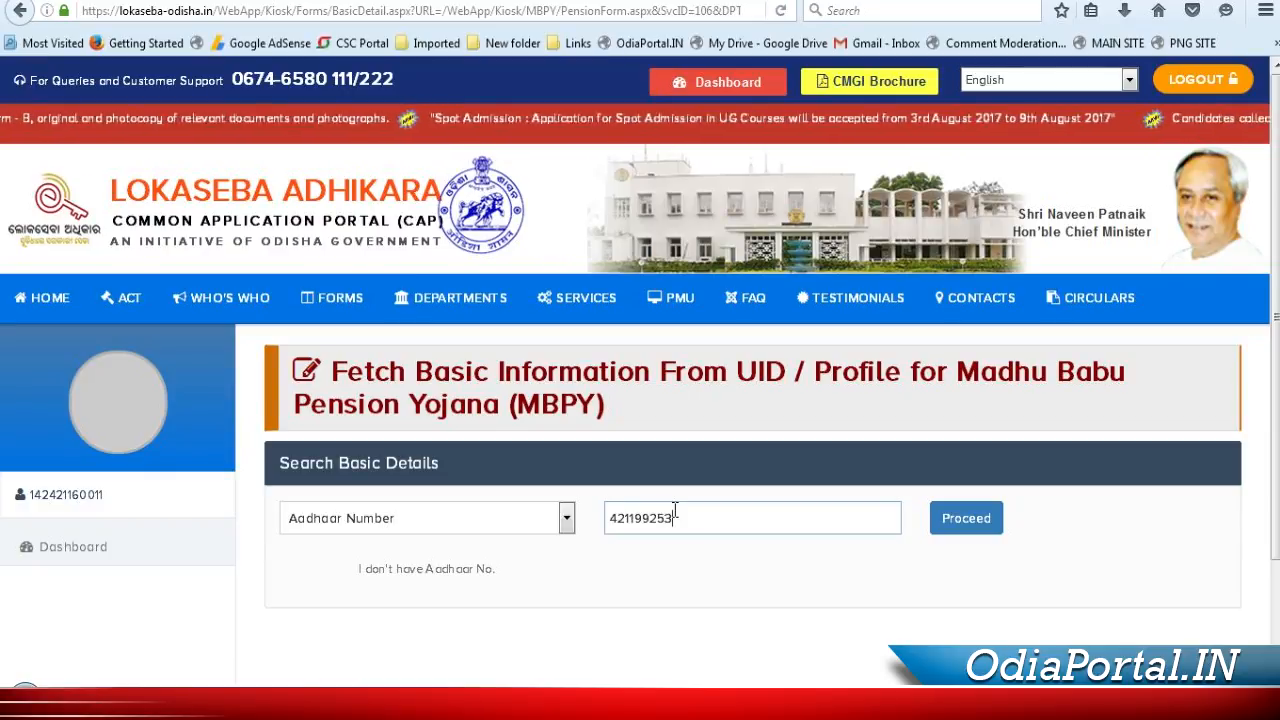
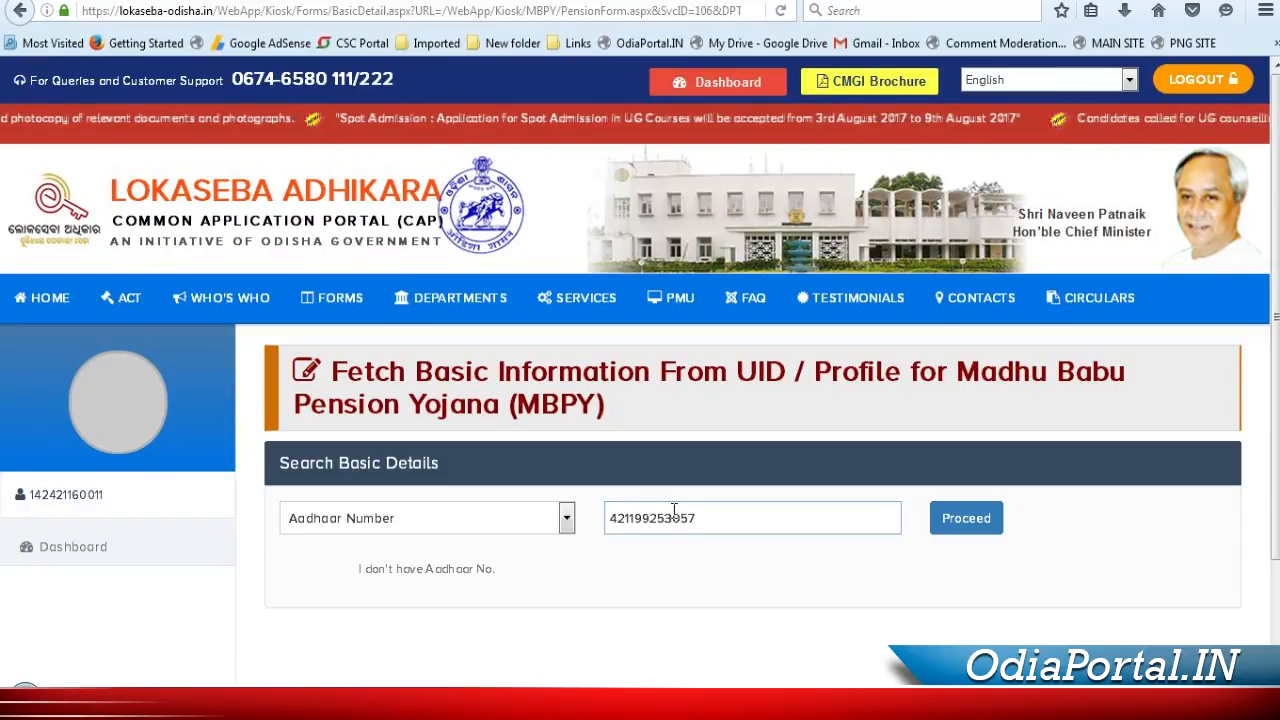
left_click(963, 528)
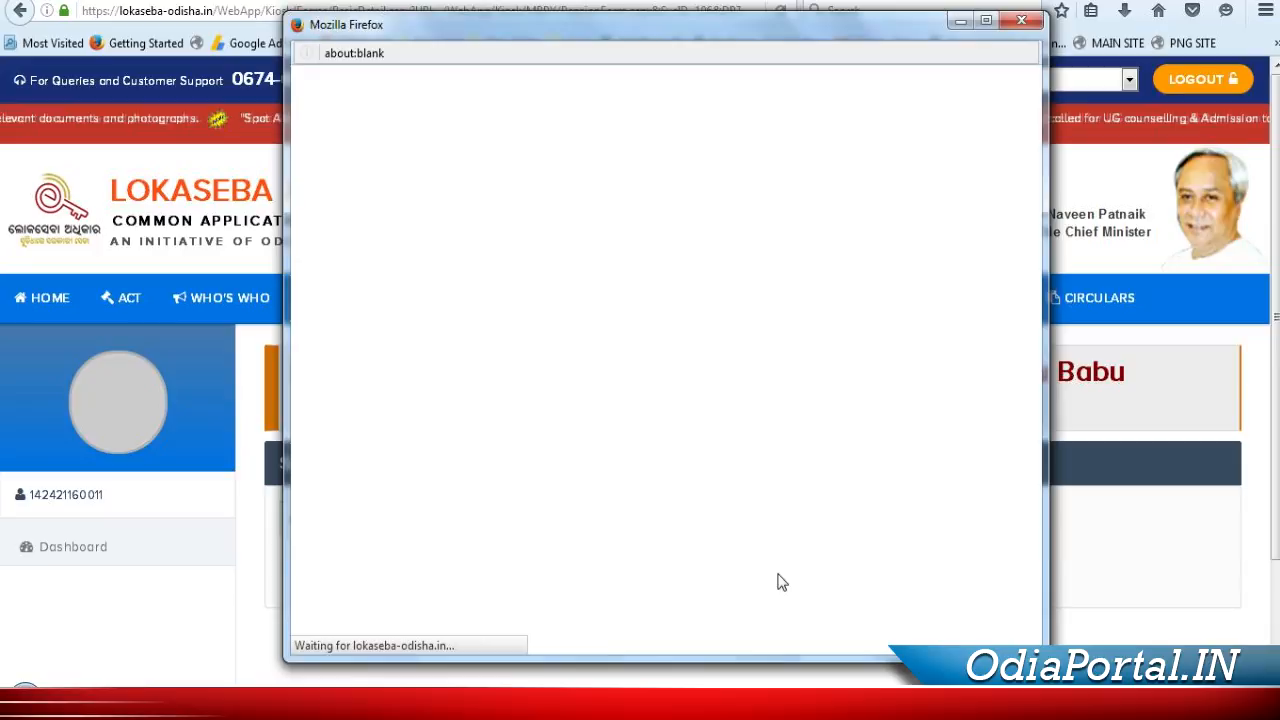
In the Aadhaar window, choose Finger Impression, give consent, and proceed with fingerprint KYC
left_click_drag(466, 23, 330, 5)
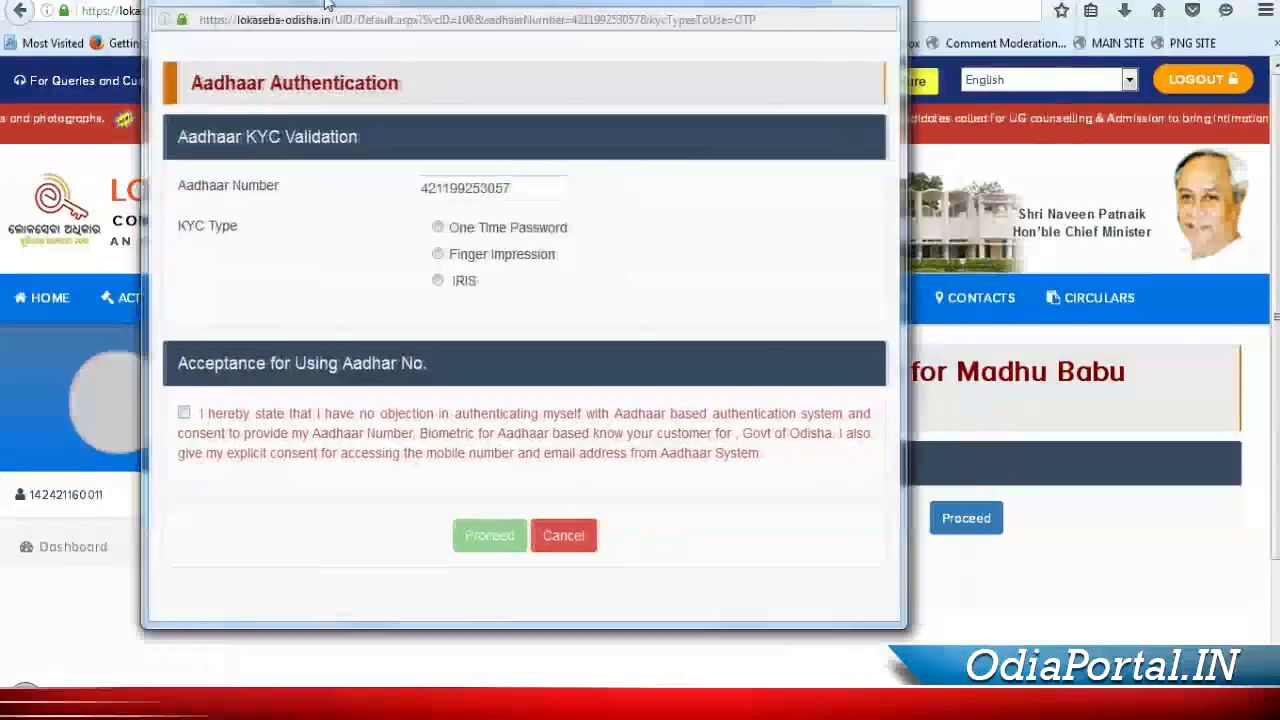
left_click_drag(906, 289, 1053, 300)
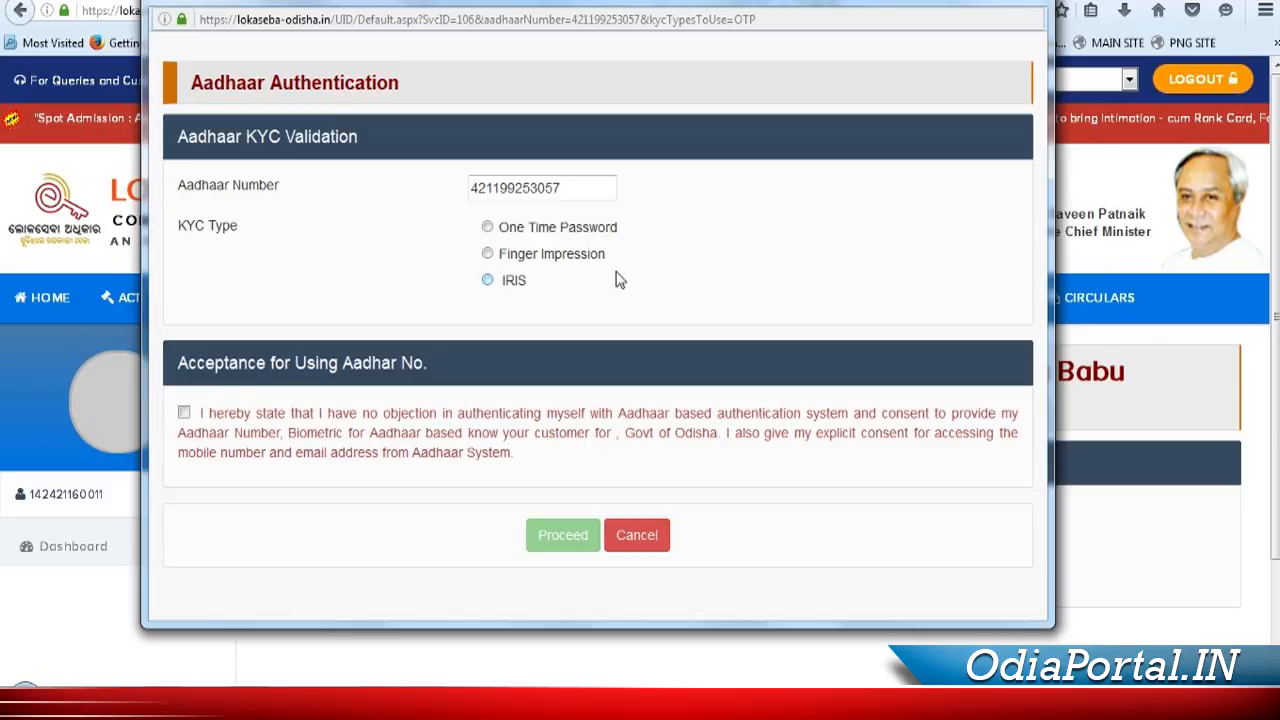
left_click(570, 254)
left_click(185, 411)
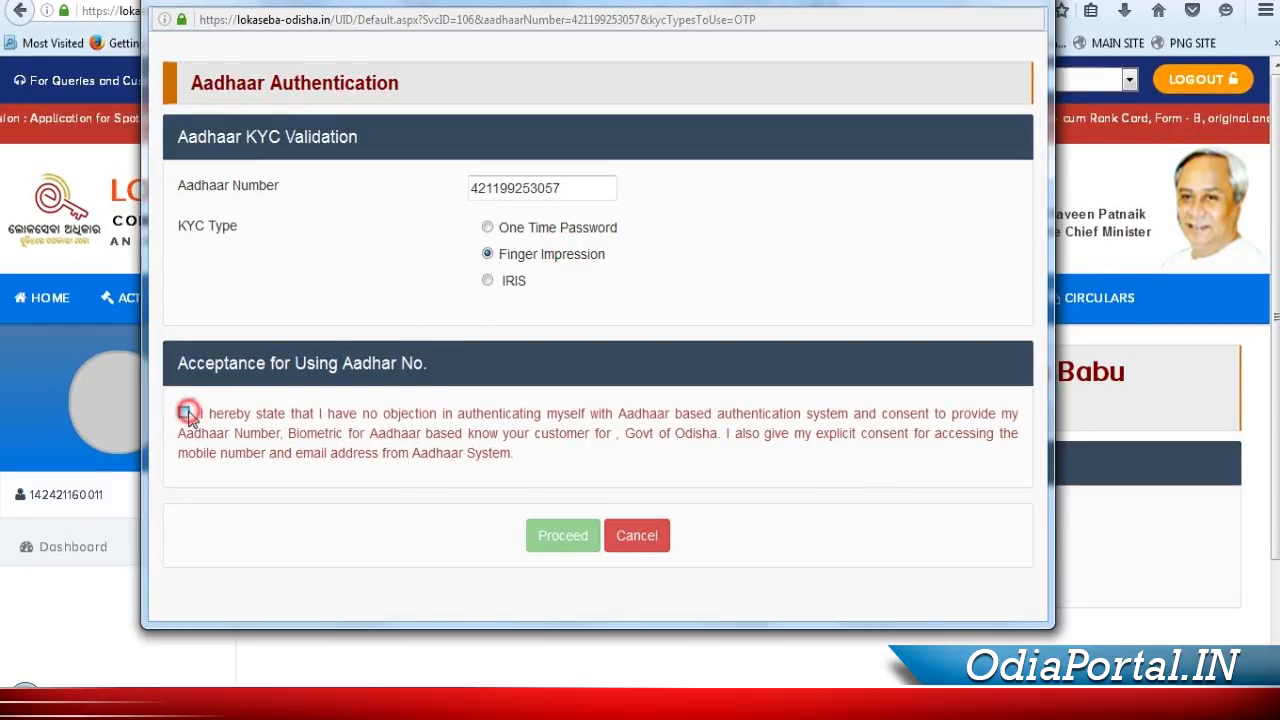
left_click(555, 535)
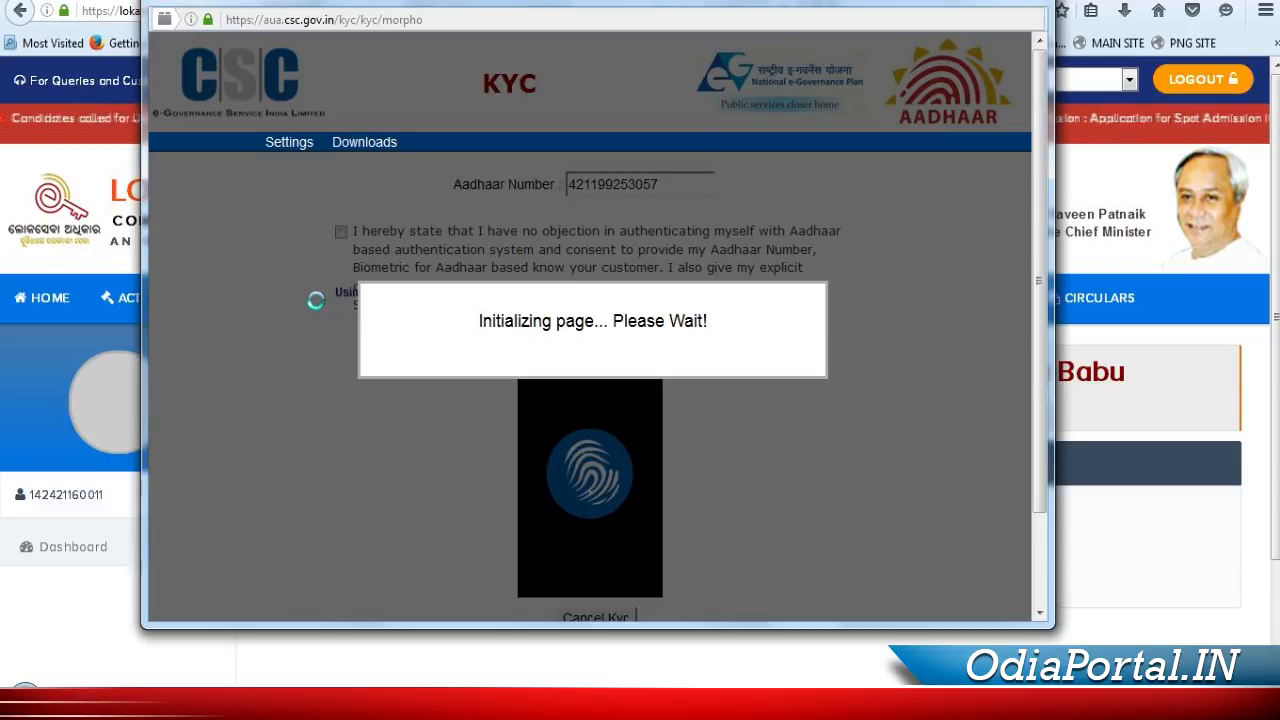
left_click_drag(518, 628, 511, 670)
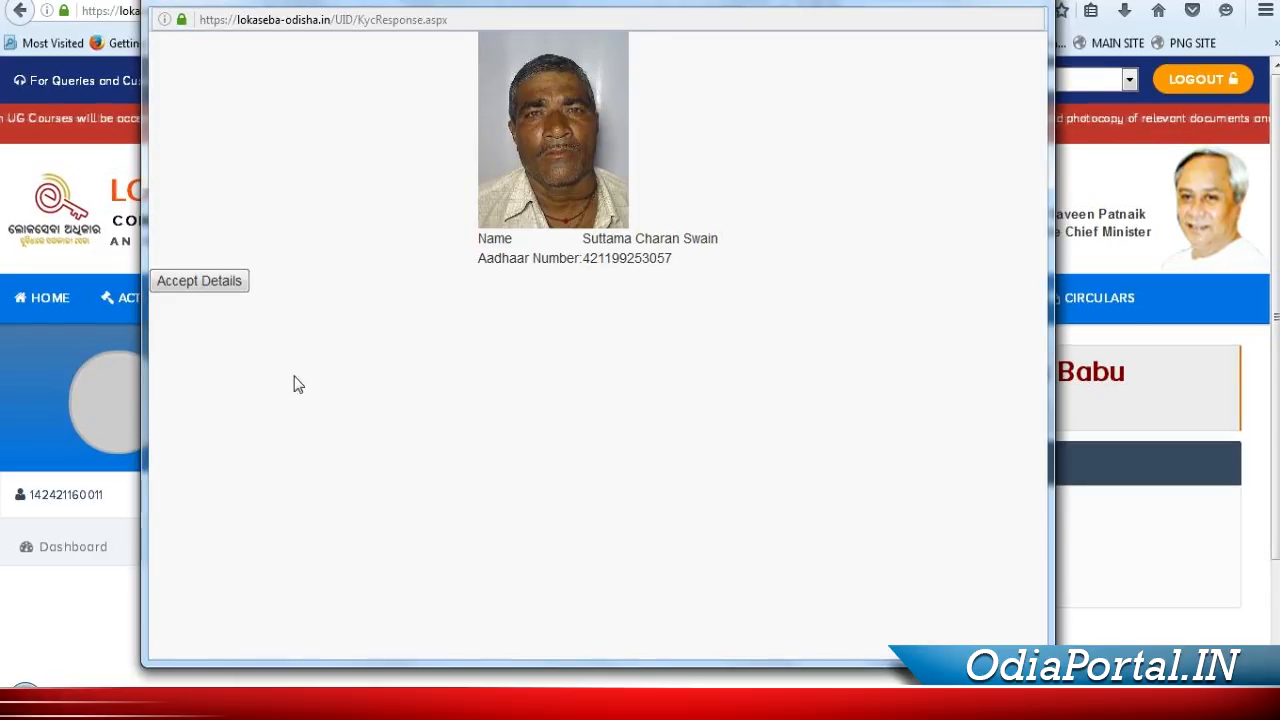
Accept the fetched Aadhaar details into the form and enter the applicant's mobile number
left_click(208, 287)
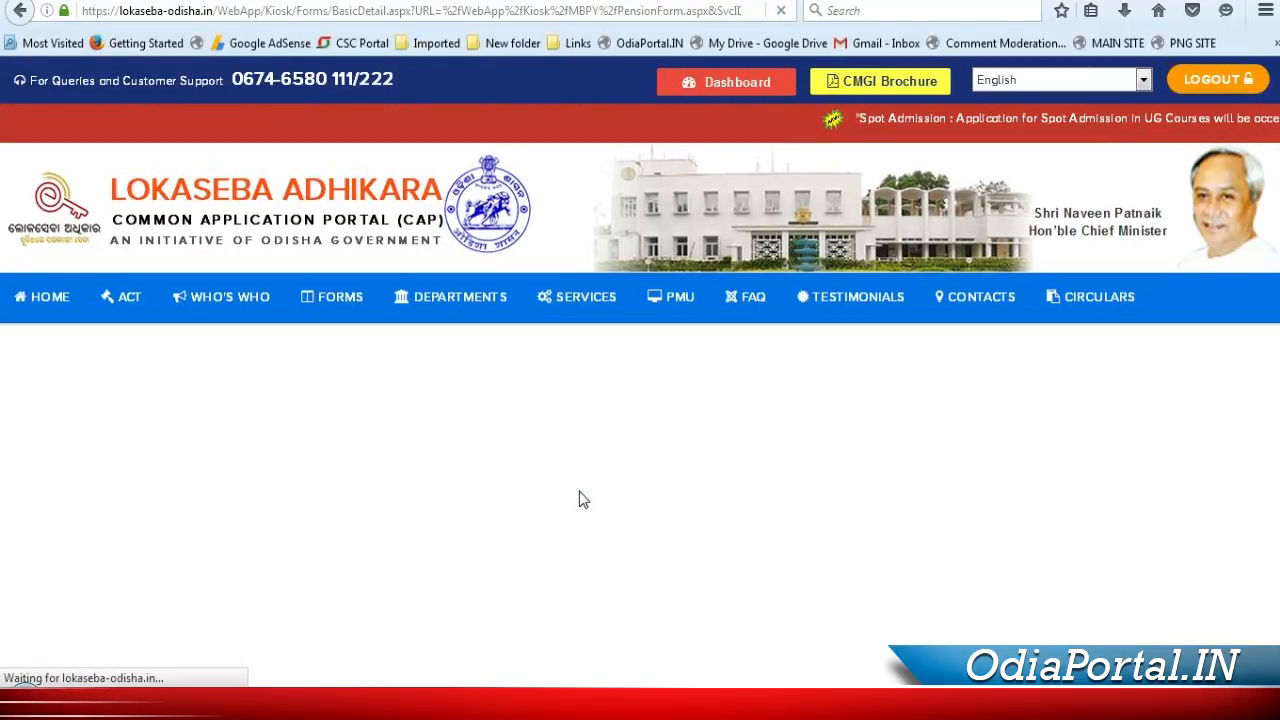
scroll(1161, 441, "down", 4)
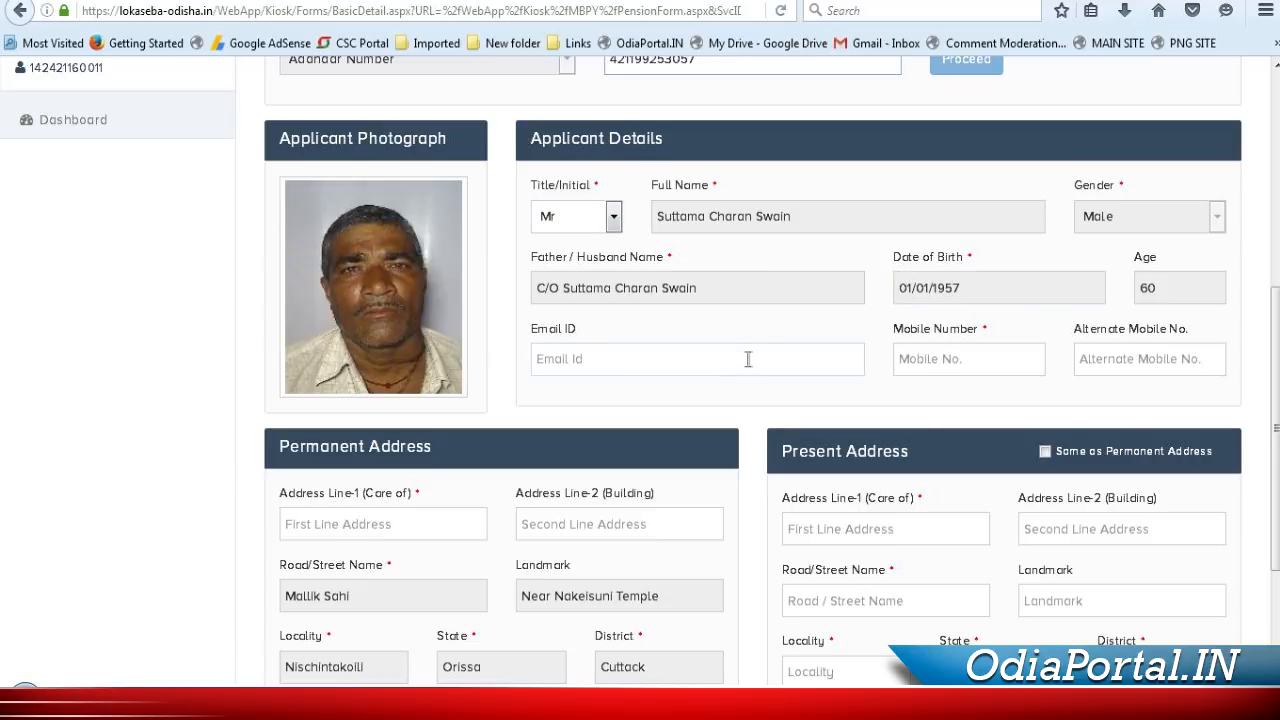
left_click(994, 352)
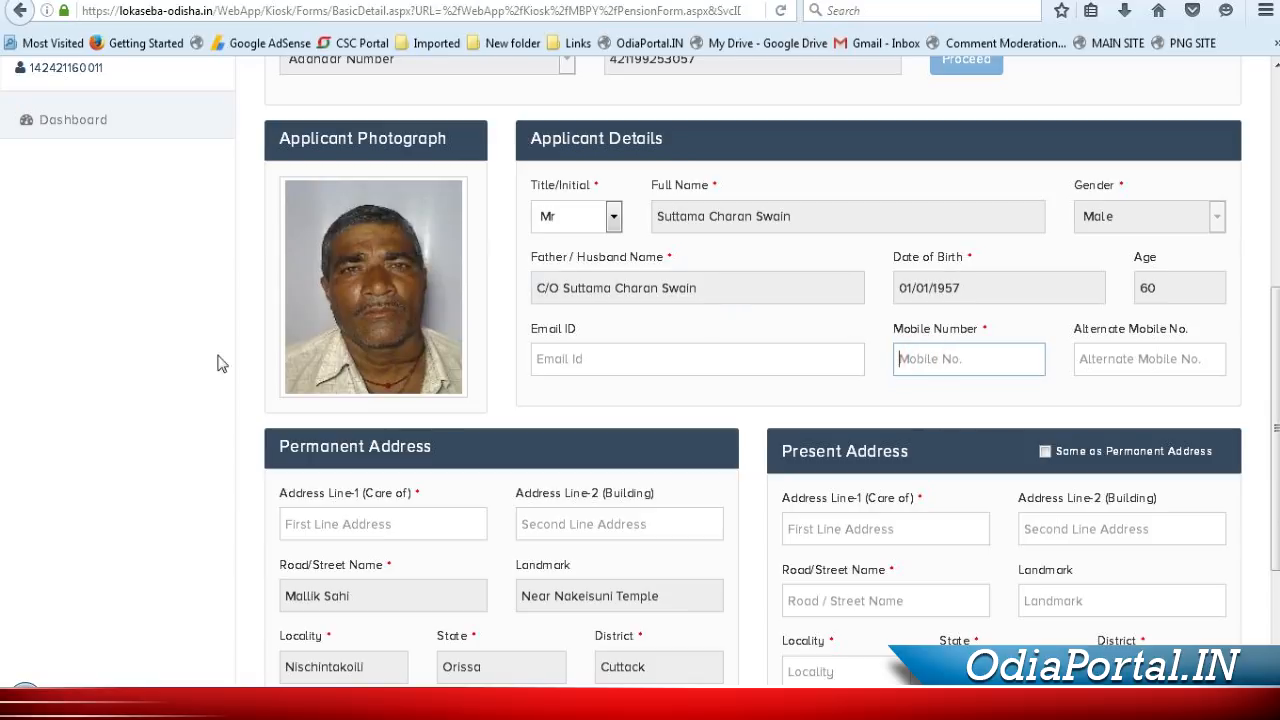
scroll(170, 371, "down", 3)
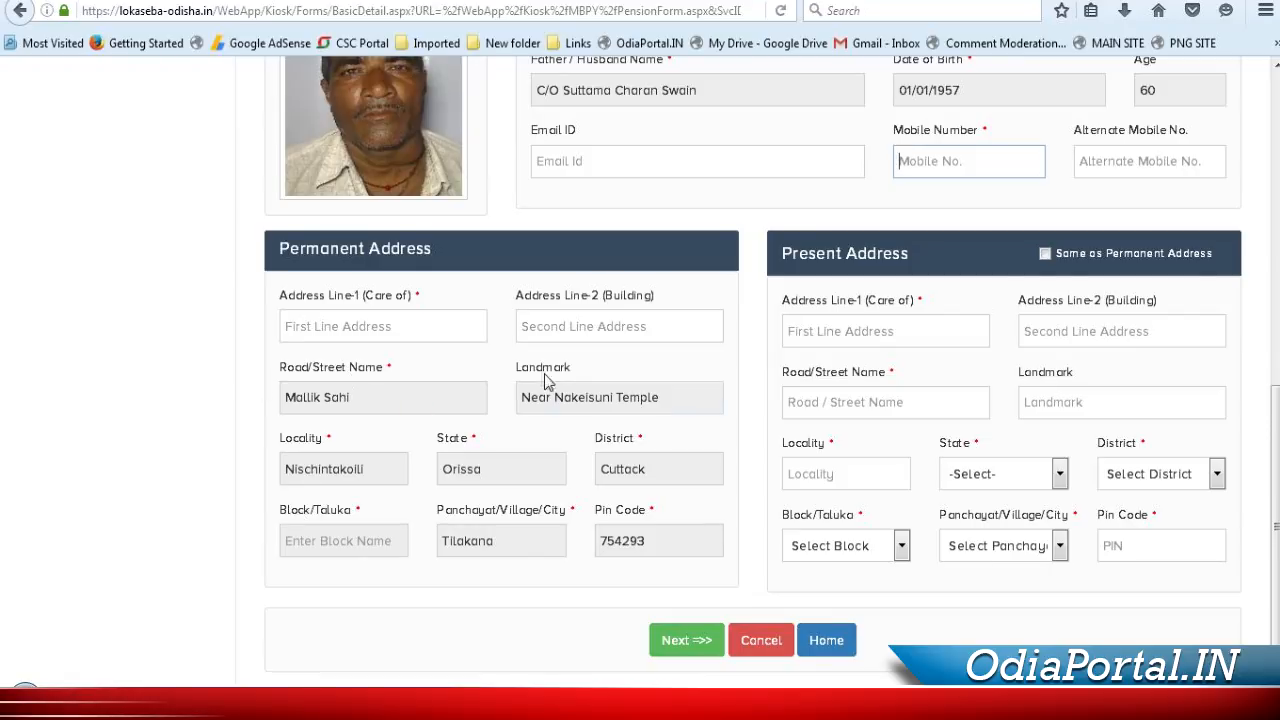
scroll(920, 276, "up", 1)
scroll(920, 276, "up", 1)
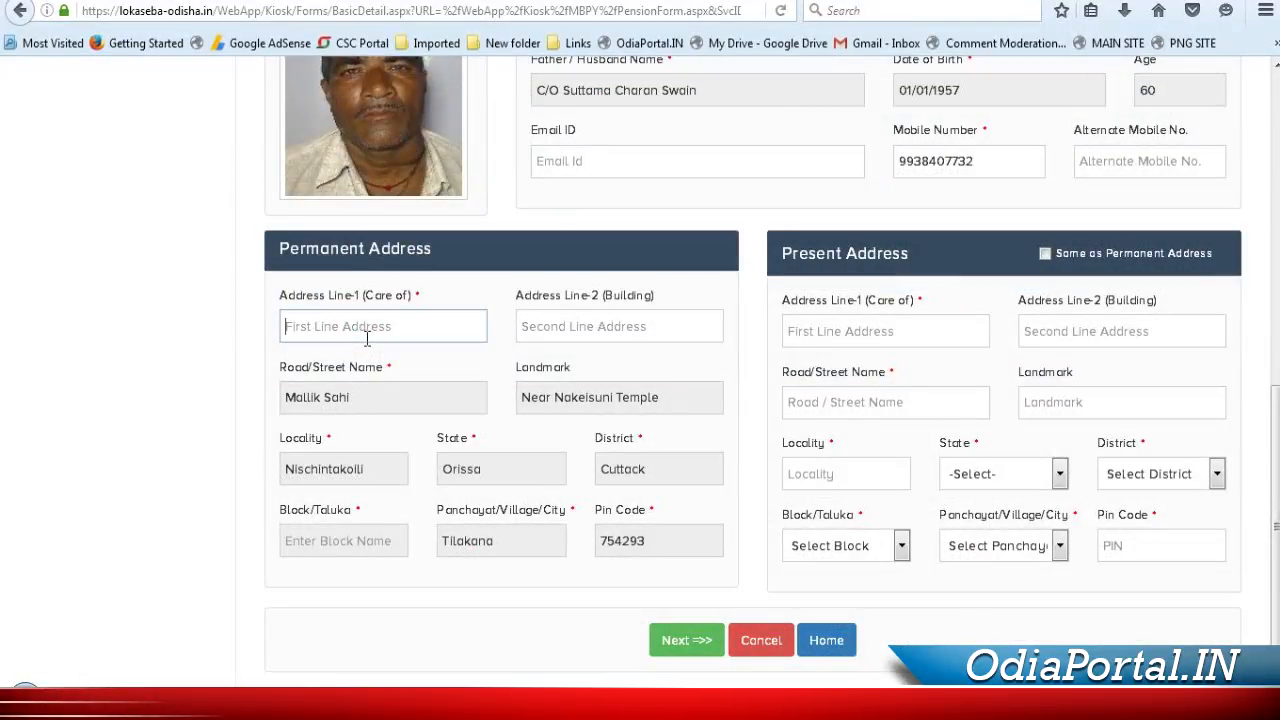
Enter the care-of line and 'AT- TILAKANA' as permanent address lines, then tick Same as Permanent Address
type("s/")
key("BackSpace")
key("BackSpace")
left_click(553, 322)
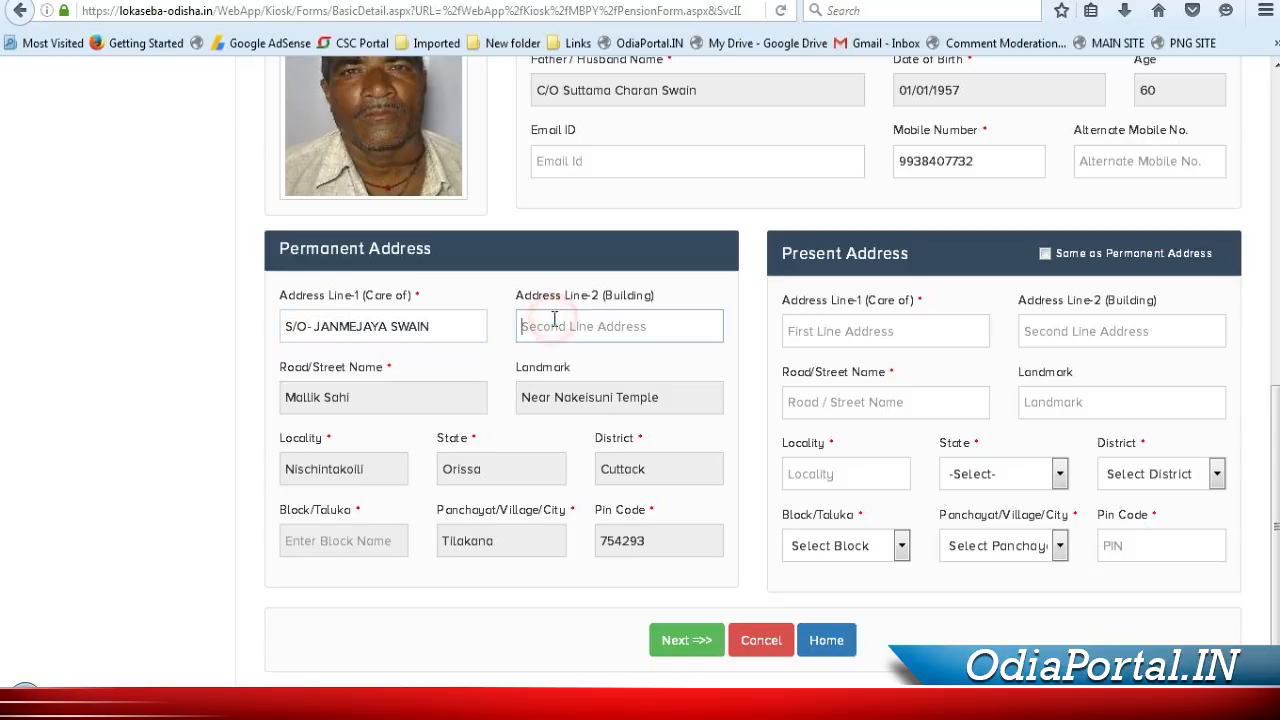
type("NEAR")
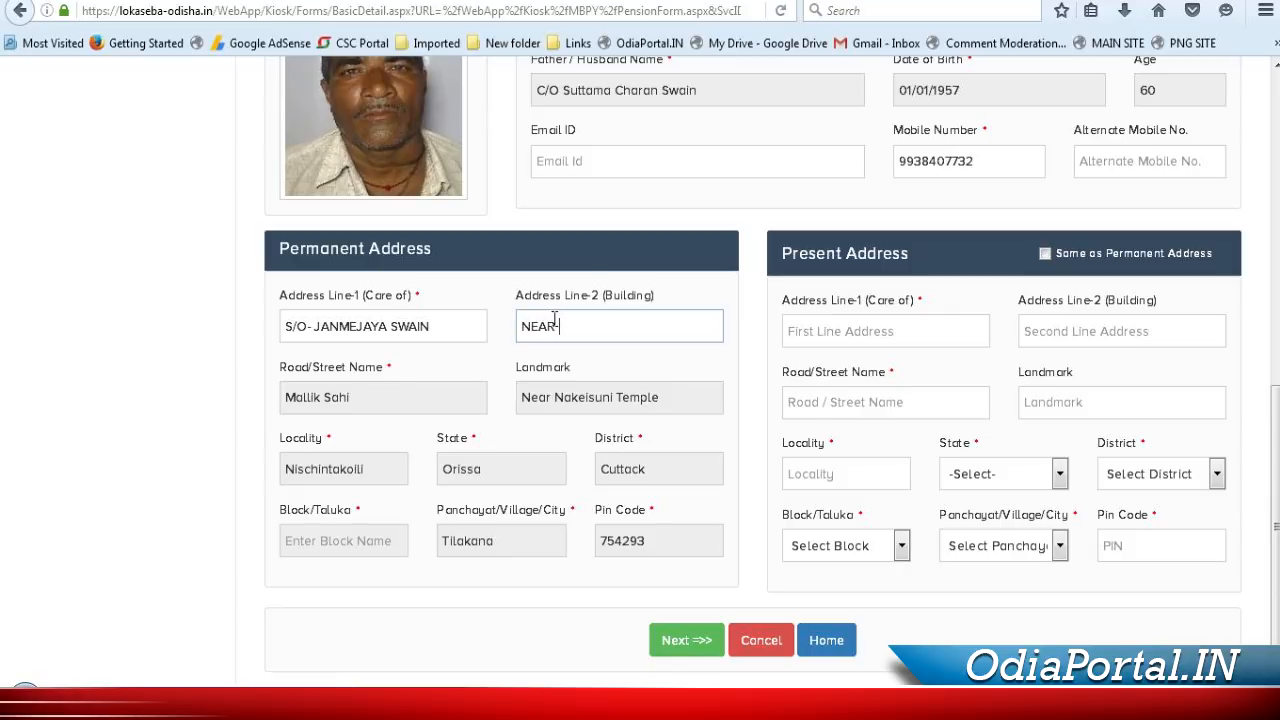
key("BackSpace")
key("BackSpace")
key("BackSpace")
key("BackSpace")
type("AT- TILAKANA")
left_click(177, 439)
left_click(556, 397)
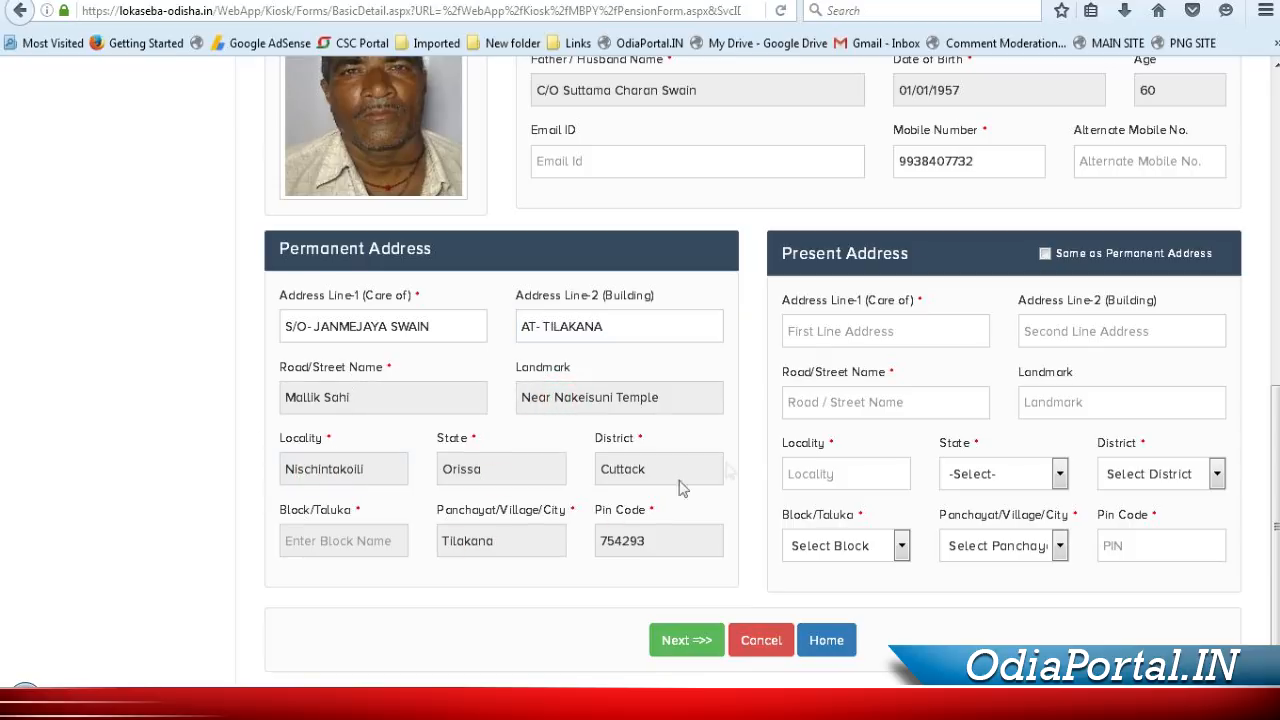
left_click(1045, 253)
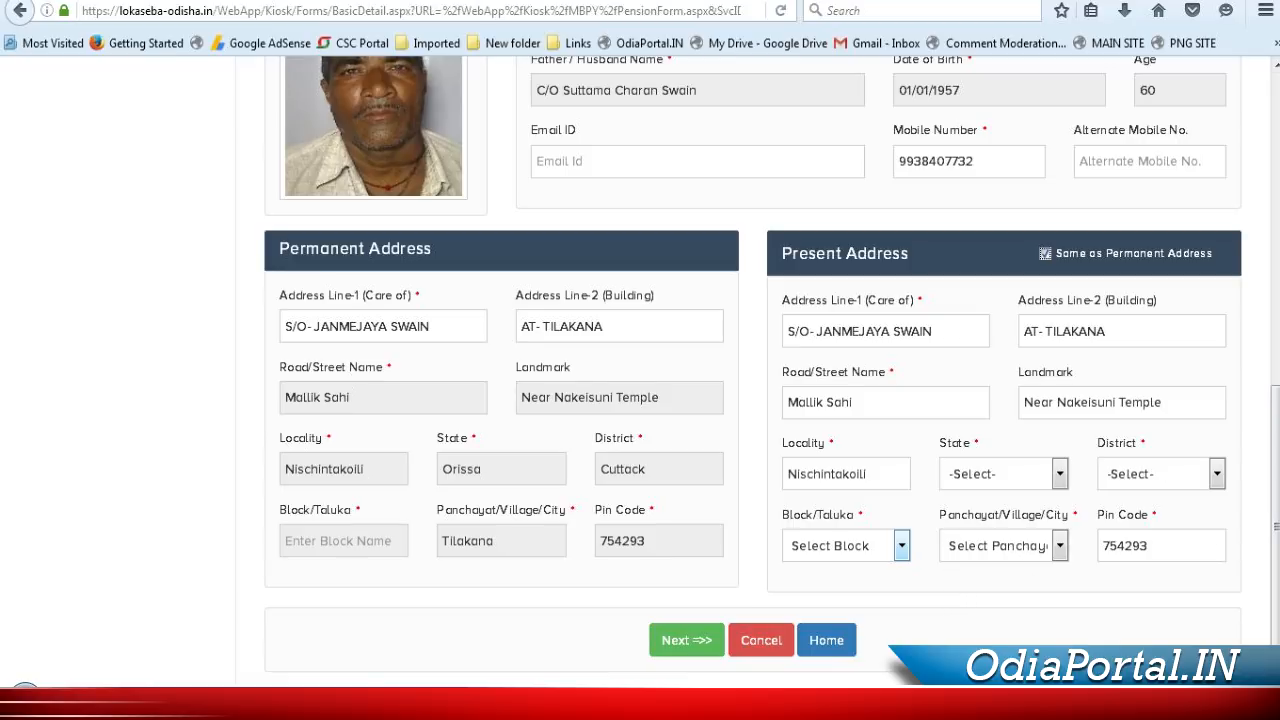
Set the present-address state to ODISHA and the district to CUTTACK
left_click(1025, 474)
scroll(1015, 388, "down", 2)
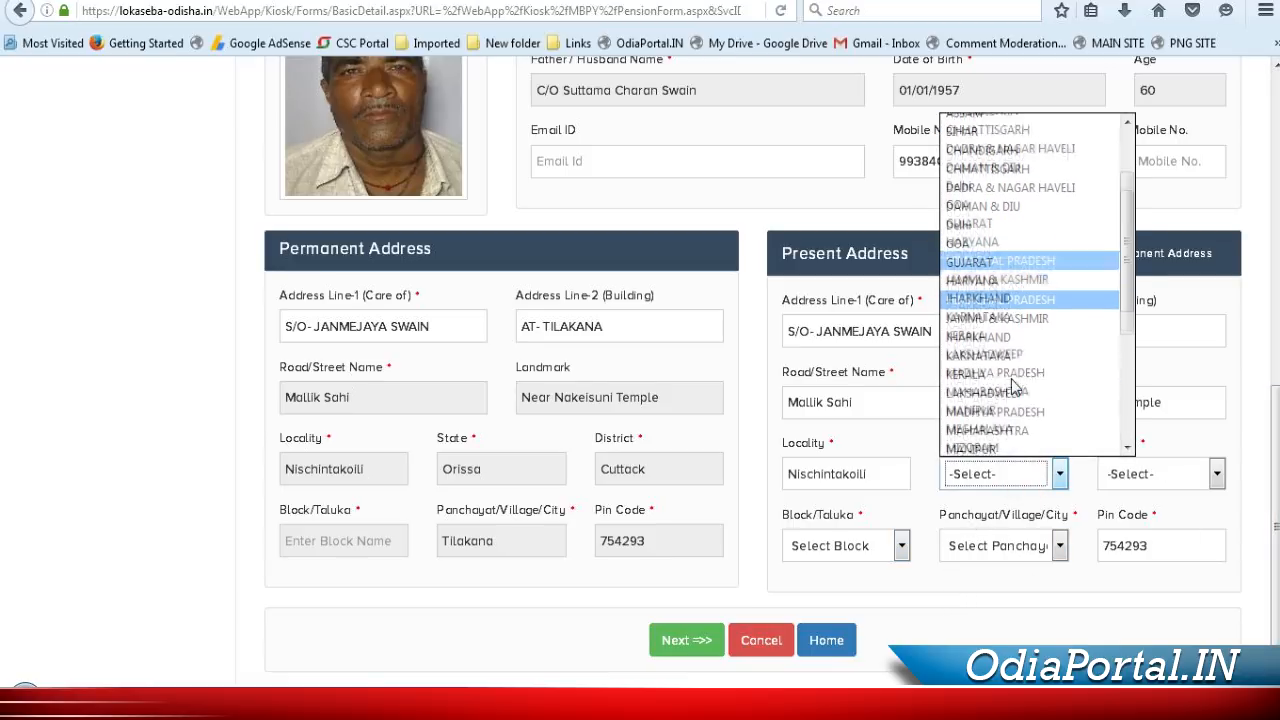
scroll(1012, 388, "down", 1)
scroll(1012, 388, "down", 2)
left_click(990, 373)
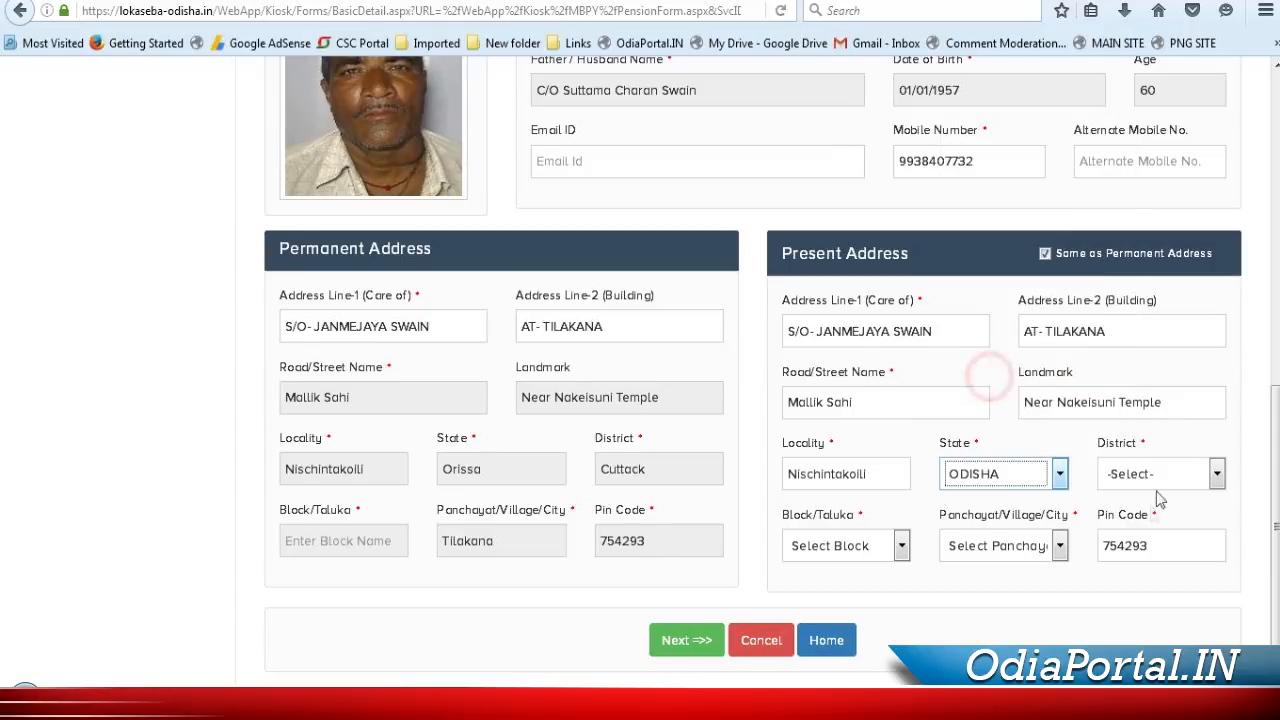
left_click(1160, 474)
scroll(1150, 400, "down", 1)
left_click(1140, 245)
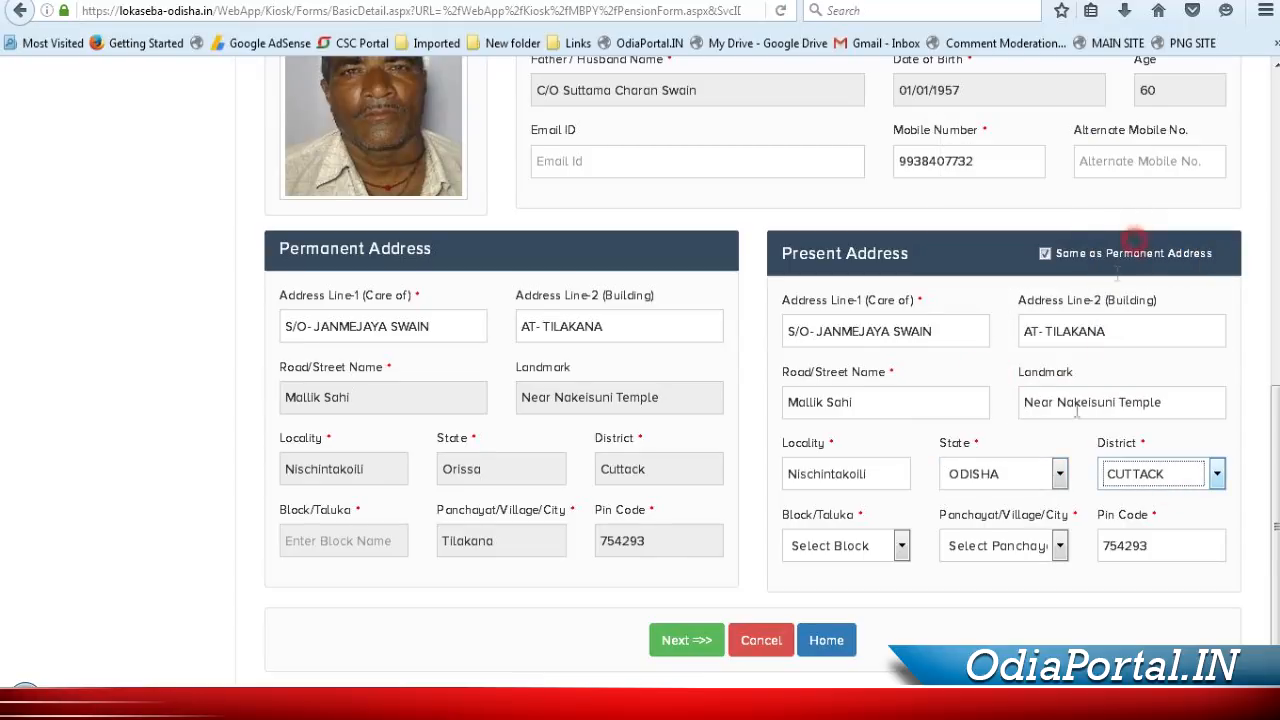
Choose NISCHINTAKOILI as the present-address block and TILAKANA as the panchayat
left_click(890, 545)
scroll(860, 470, "down", 1)
left_click(860, 463)
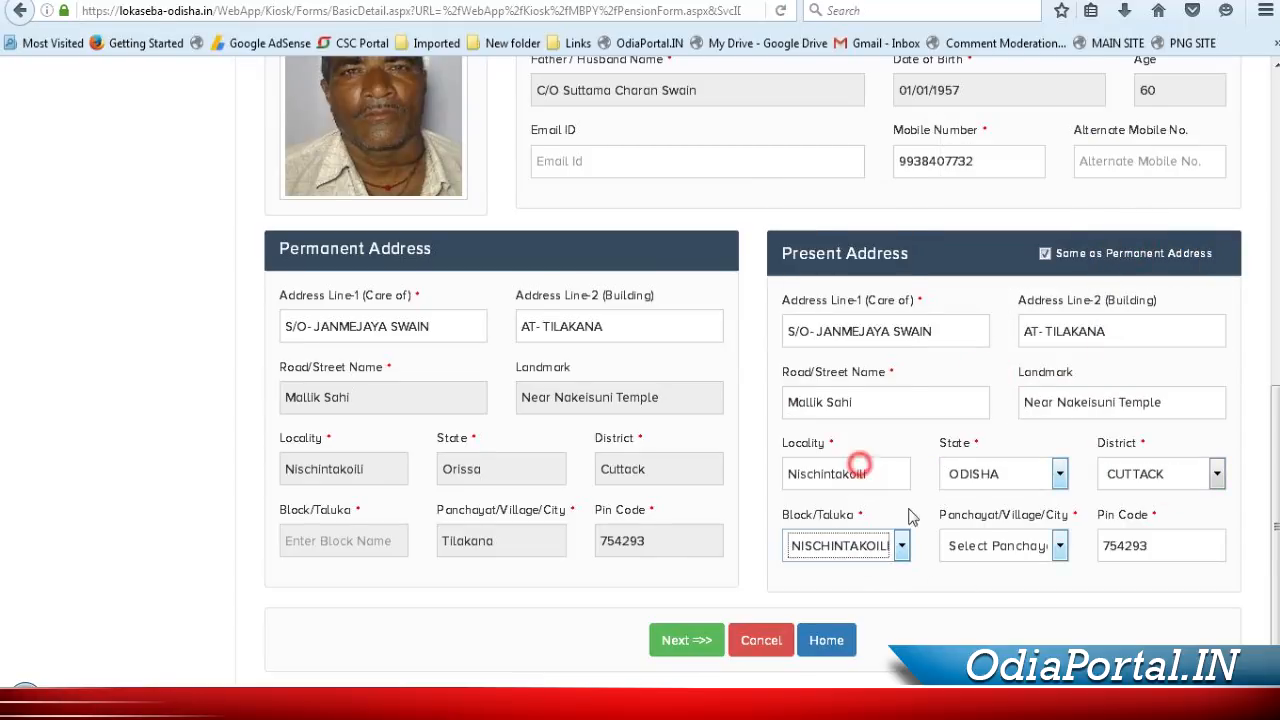
left_click(1000, 545)
left_click(1015, 545)
left_click(1020, 550)
left_click(1020, 549)
left_click(1032, 550)
left_click(1020, 590)
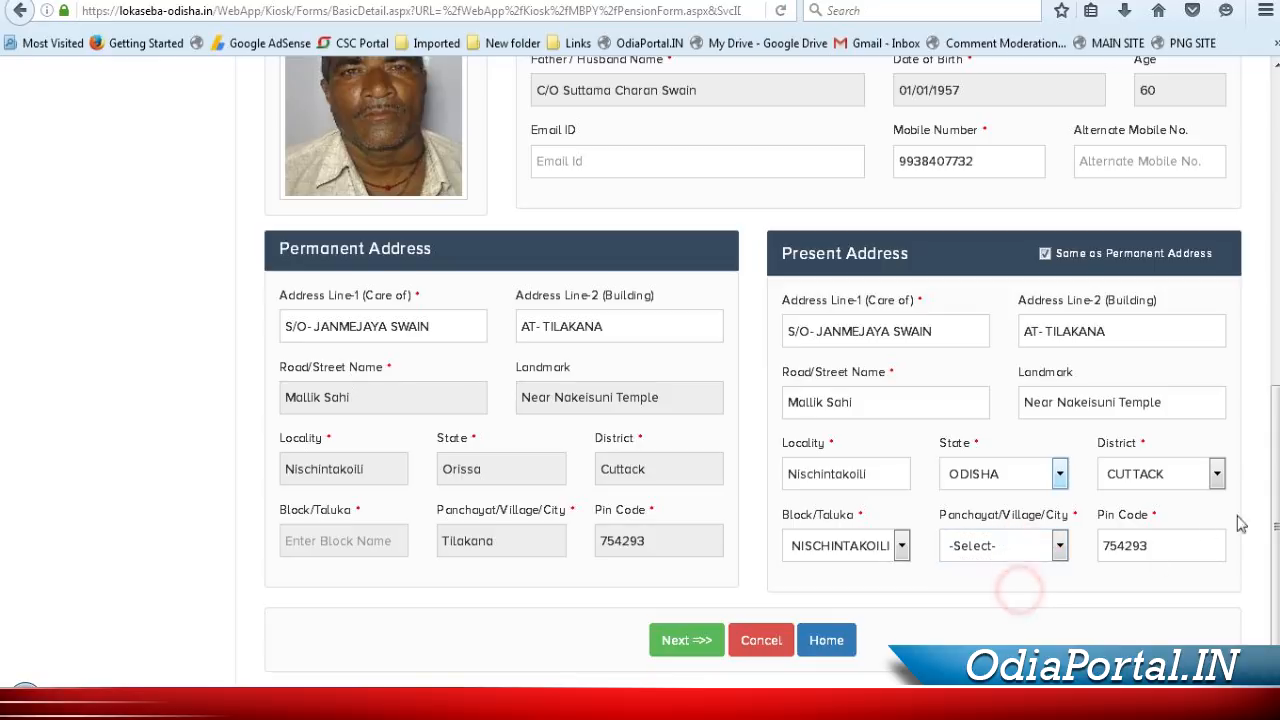
left_click(1040, 548)
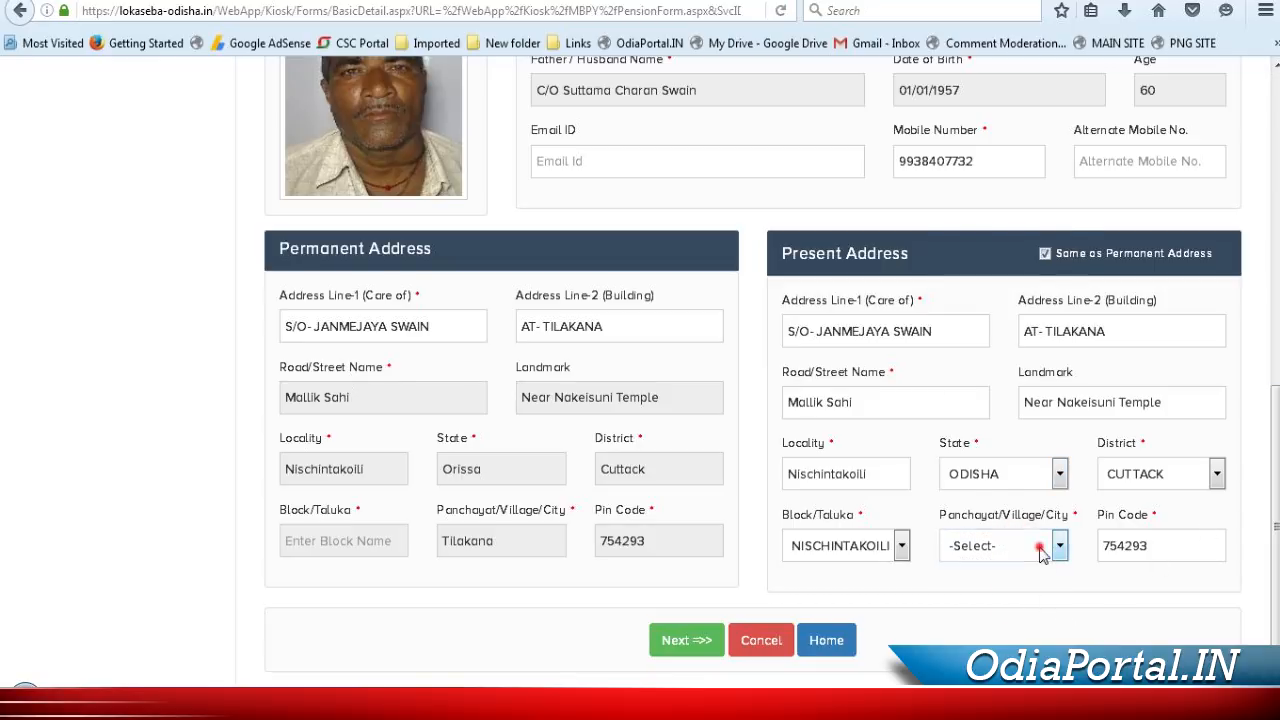
scroll(1000, 400, "down", 6)
left_click(980, 497)
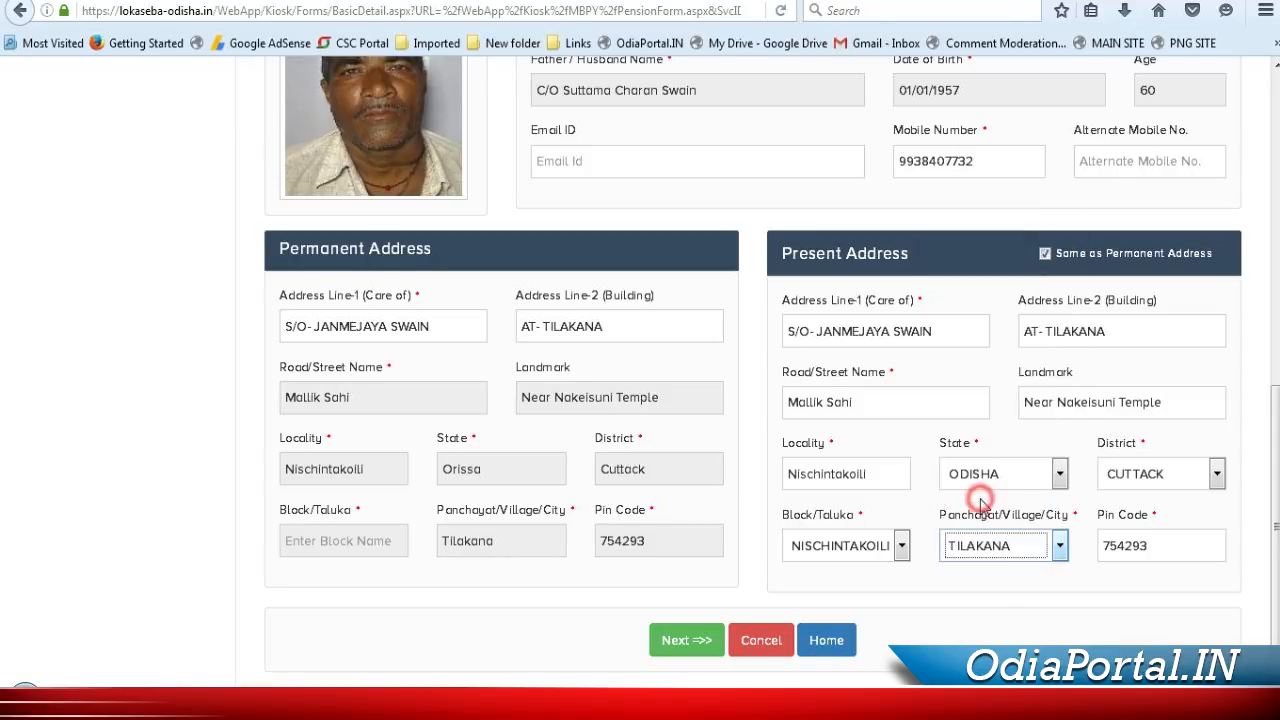
Add the applicant's e-mail ID after the missing e-mail warning and save the basic details
left_click(677, 645)
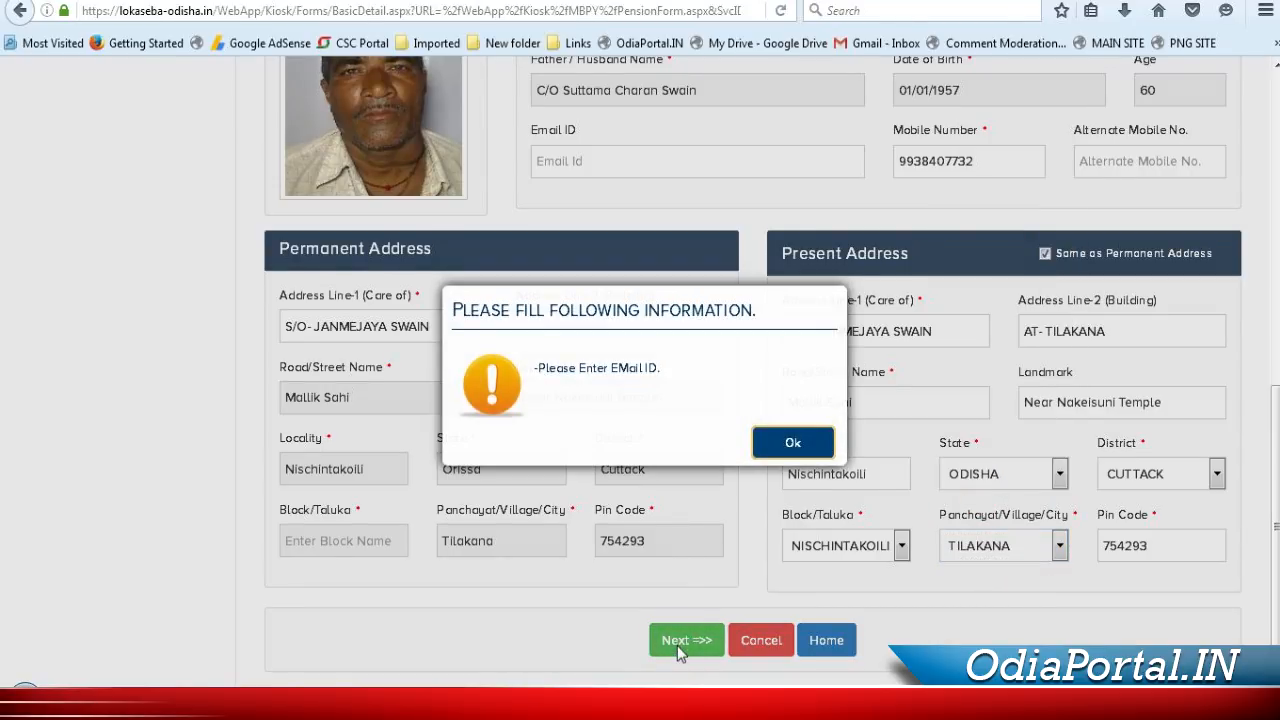
left_click(790, 441)
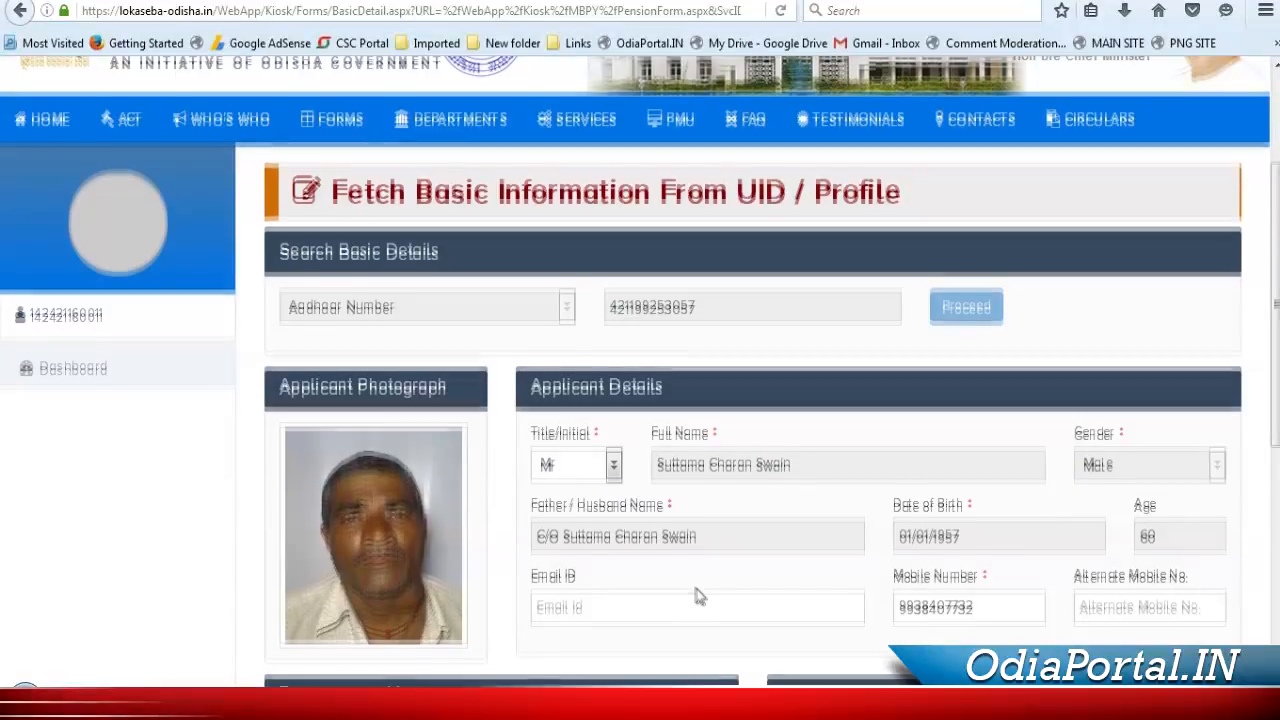
left_click(643, 492)
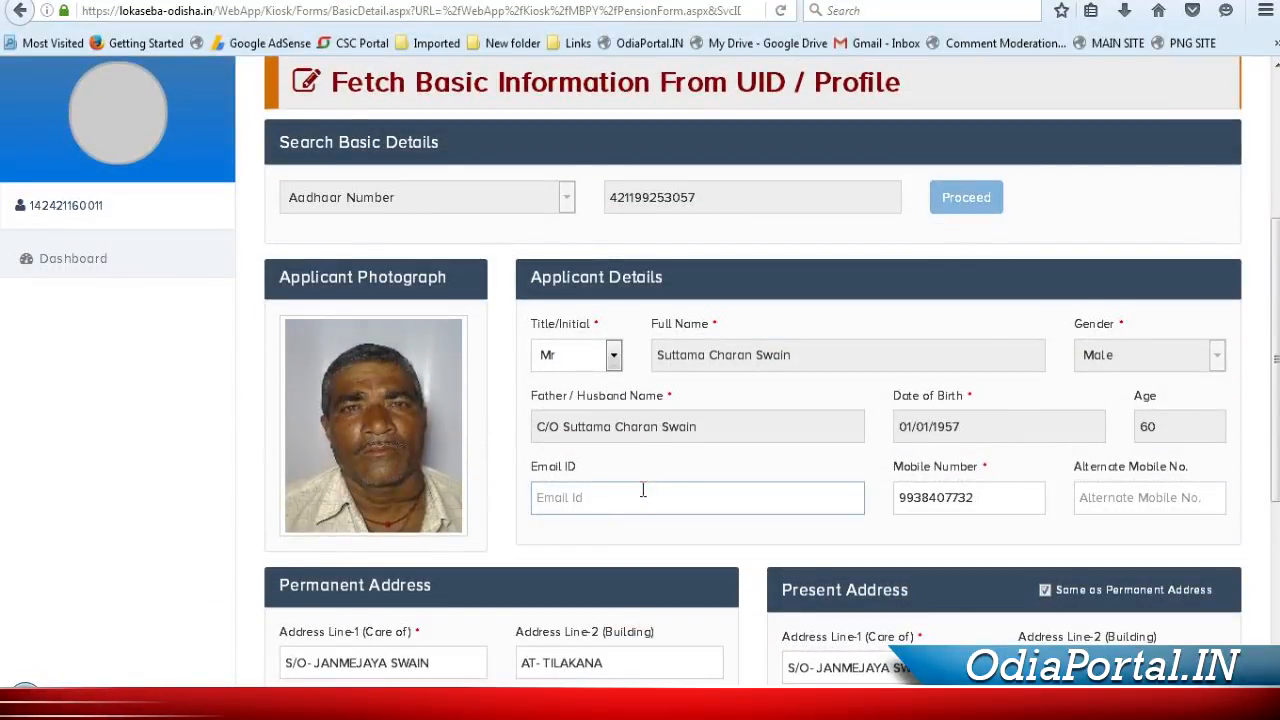
scroll(645, 490, "down", 3)
left_click(680, 645)
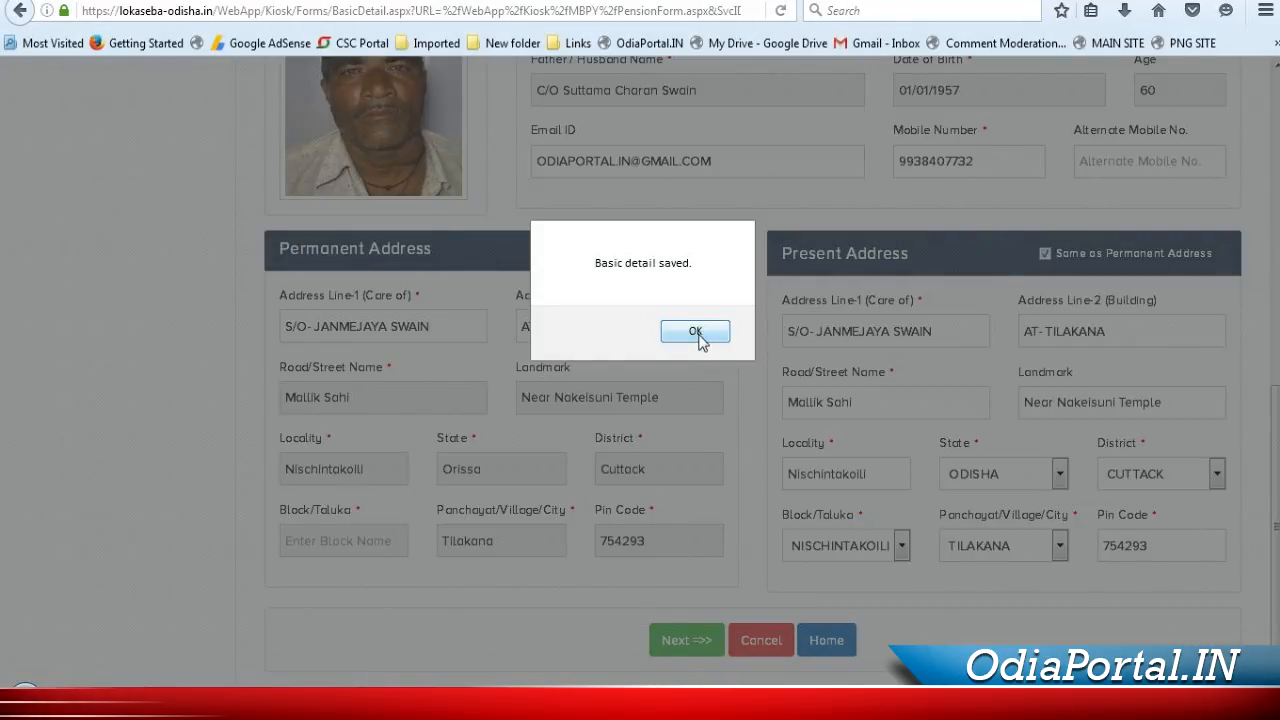
left_click(695, 332)
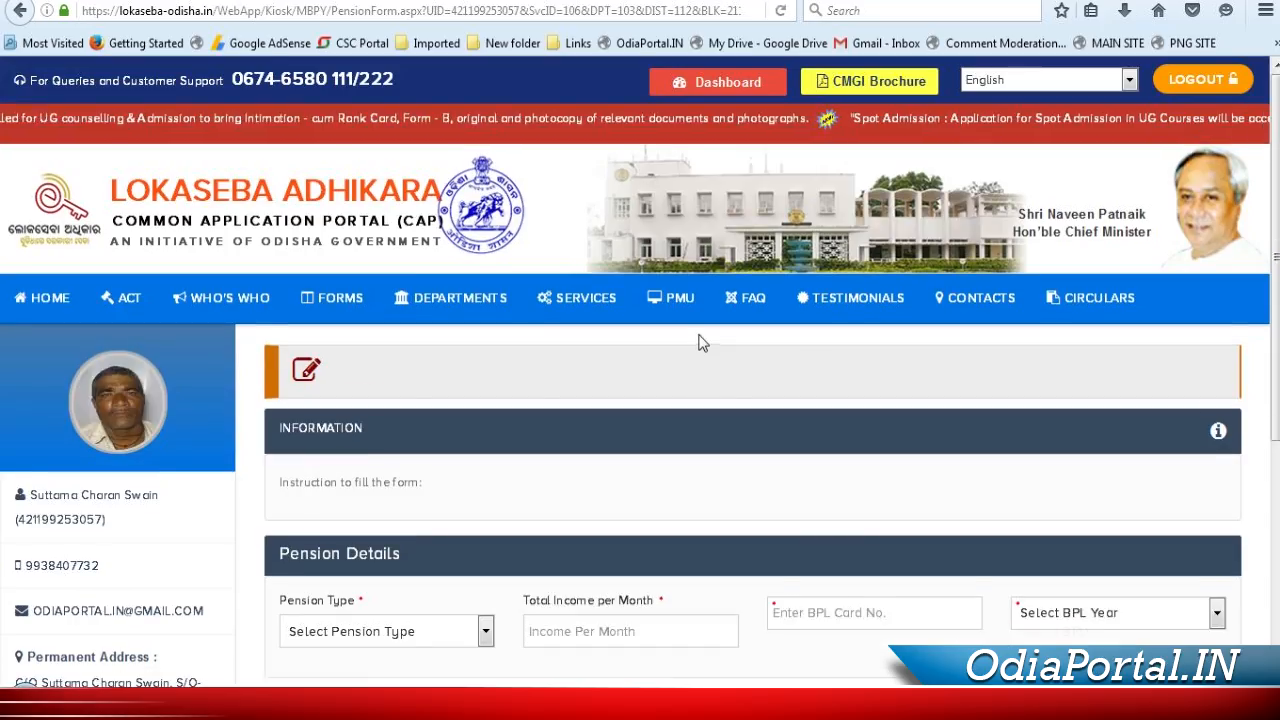
Scroll through the MBPY form's per-pension eligibility instructions
scroll(565, 470, "down", 3)
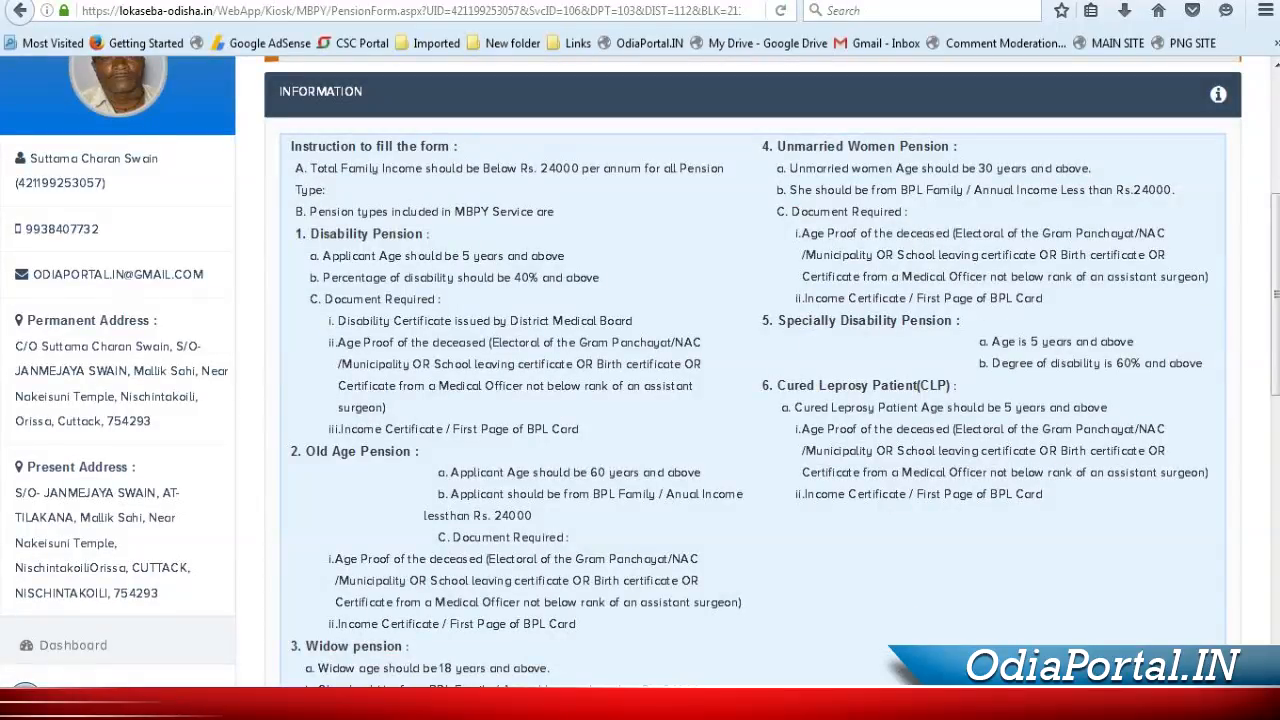
left_click_drag(1276, 280, 1276, 275)
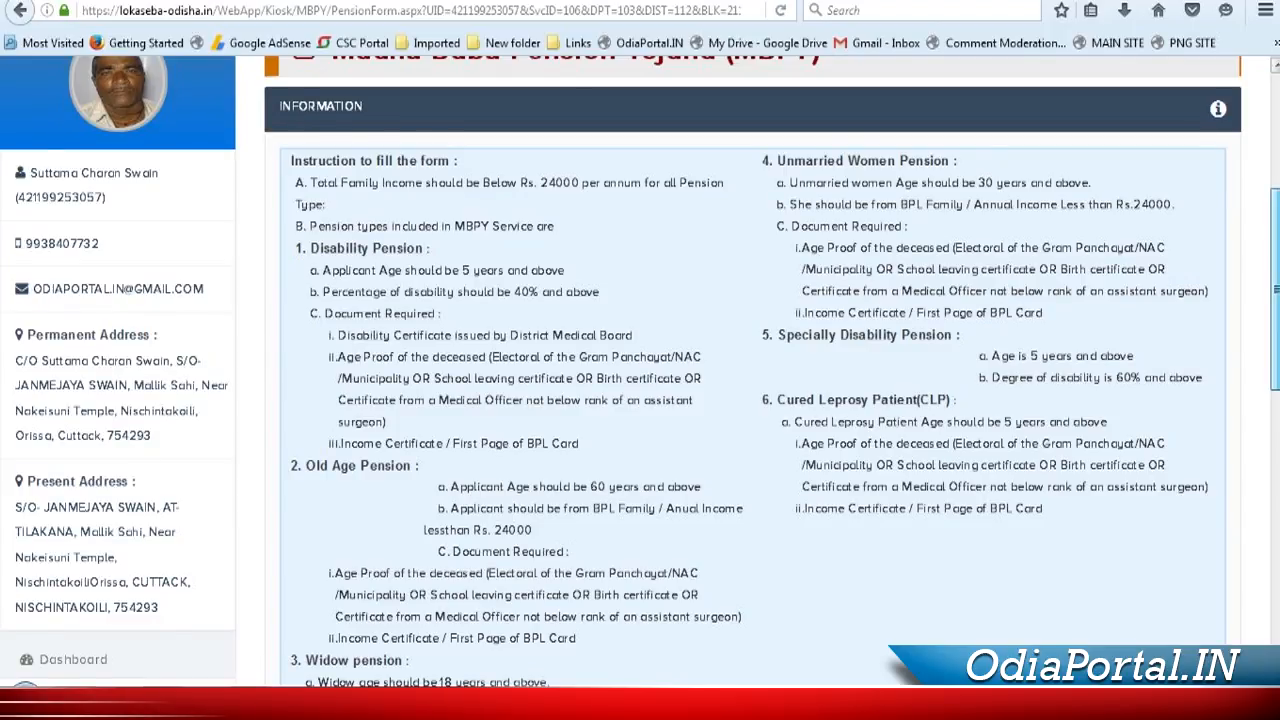
scroll(1247, 260, "up", 3)
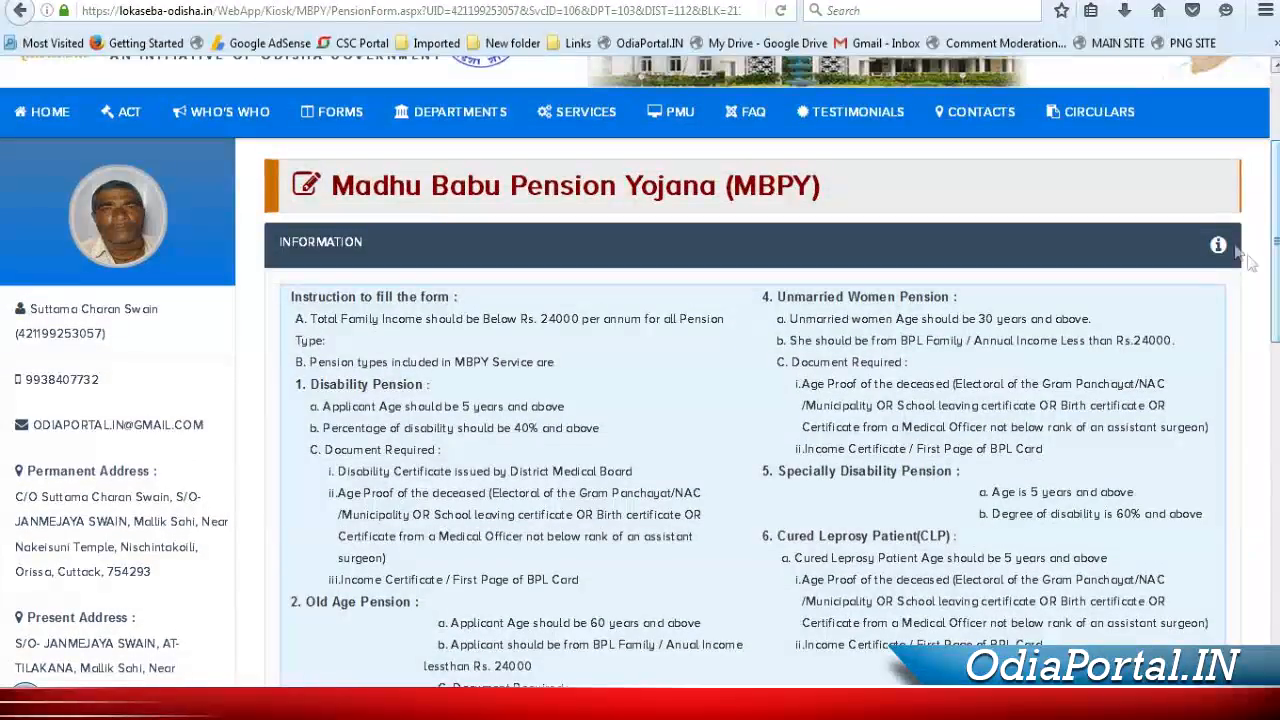
left_click_drag(1262, 262, 1260, 605)
left_click(485, 226)
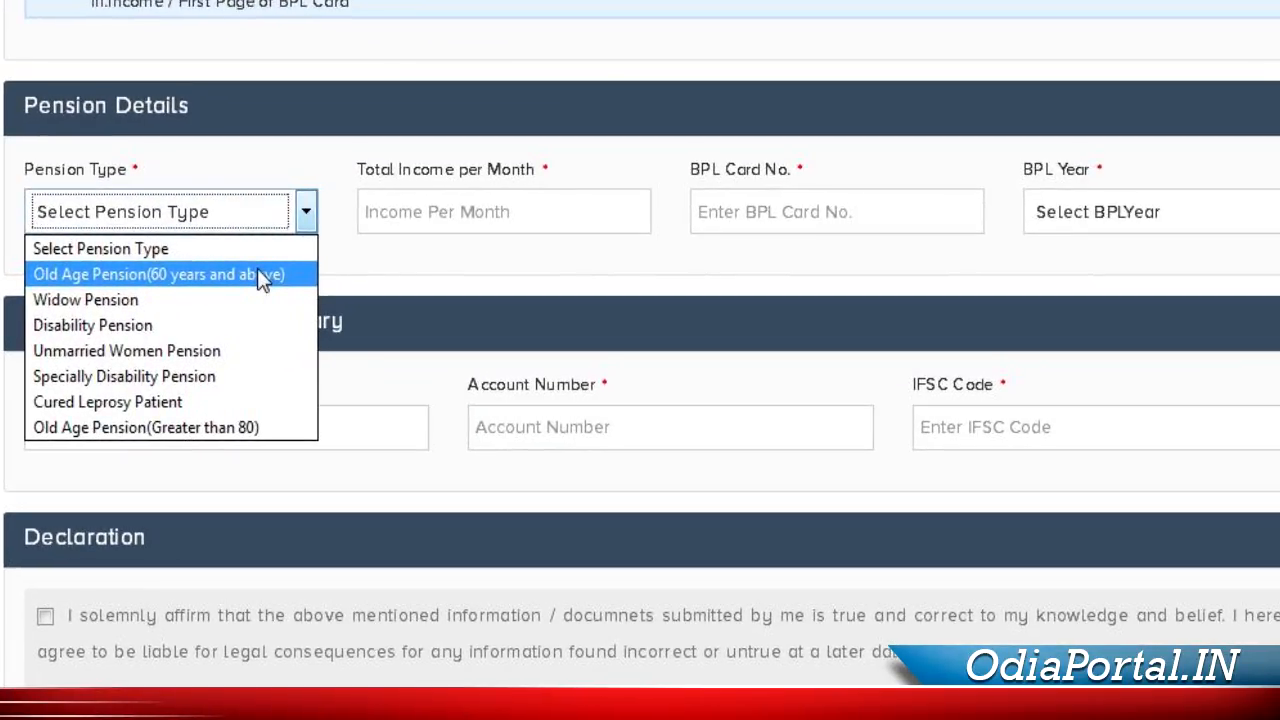
Choose Old Age Pension (60 years and above) and set total monthly income to 500
left_click(257, 274)
left_click(444, 209)
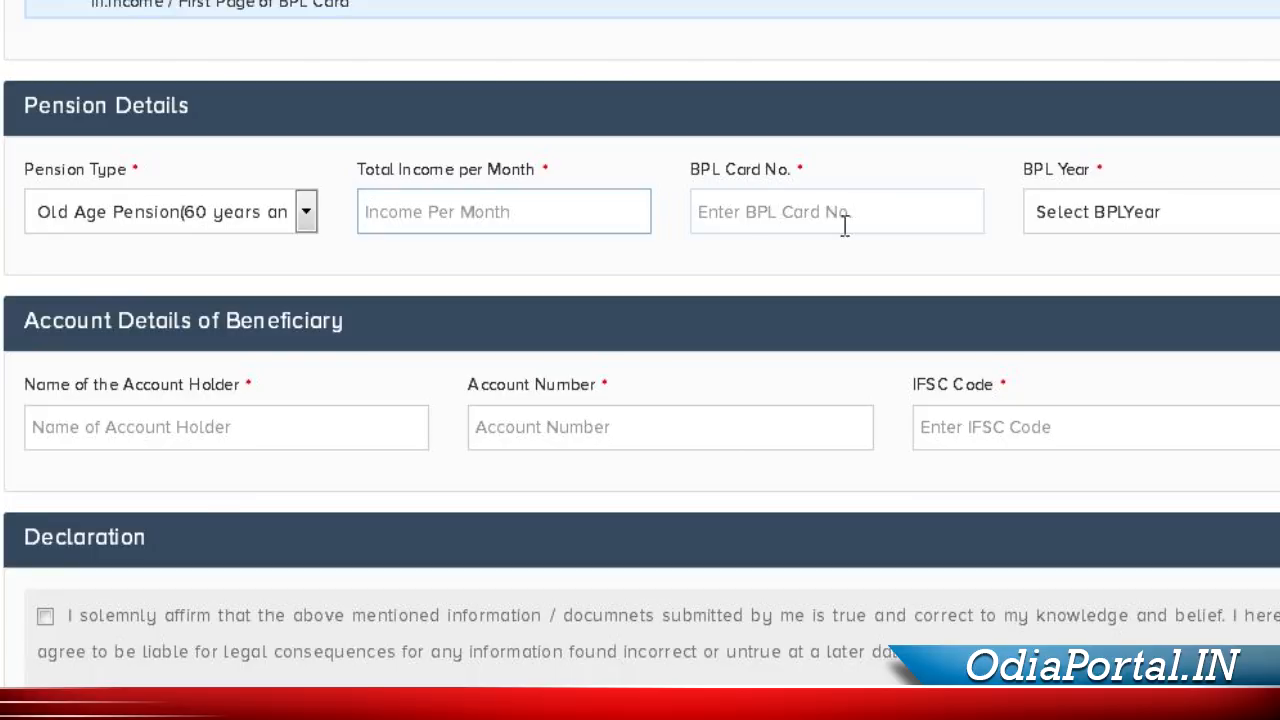
left_click(572, 214)
left_click(575, 217)
left_click(573, 214)
left_click(568, 210)
left_click(612, 219)
type("100")
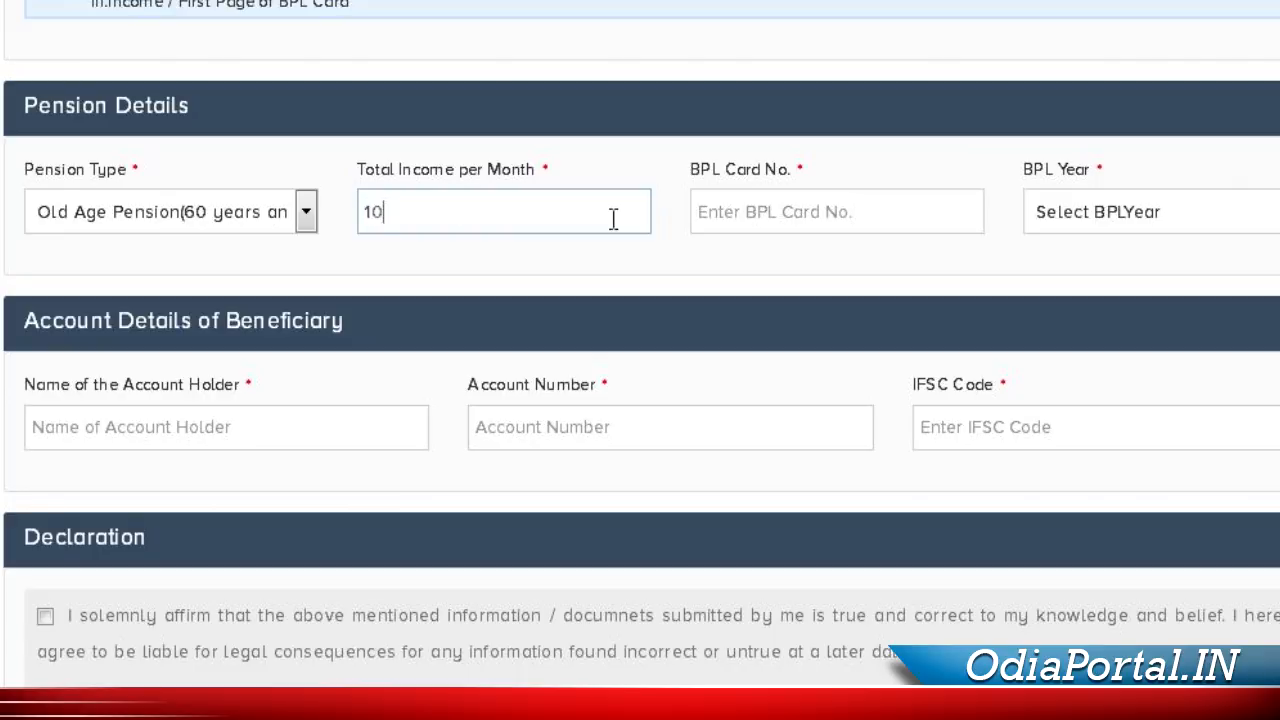
left_click(797, 222)
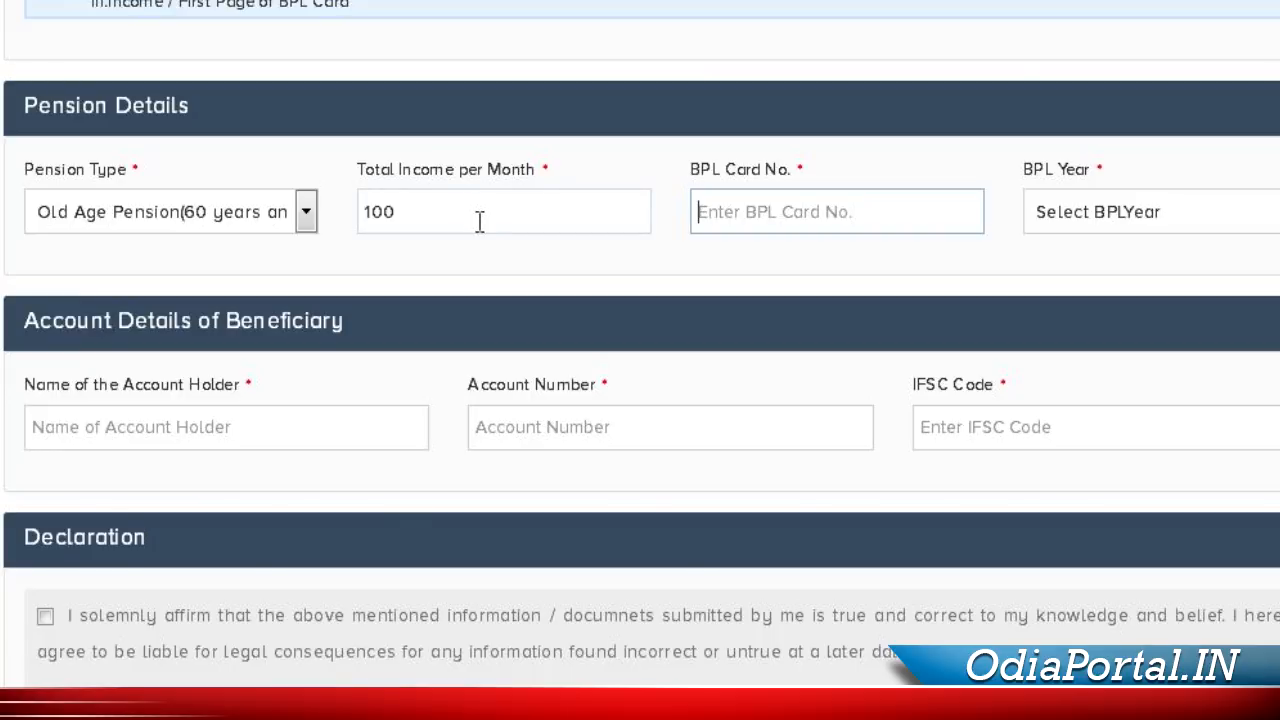
double_click(475, 218)
type("500")
Enter the BPL card number and choose 2015 as the BPL year
left_click(811, 217)
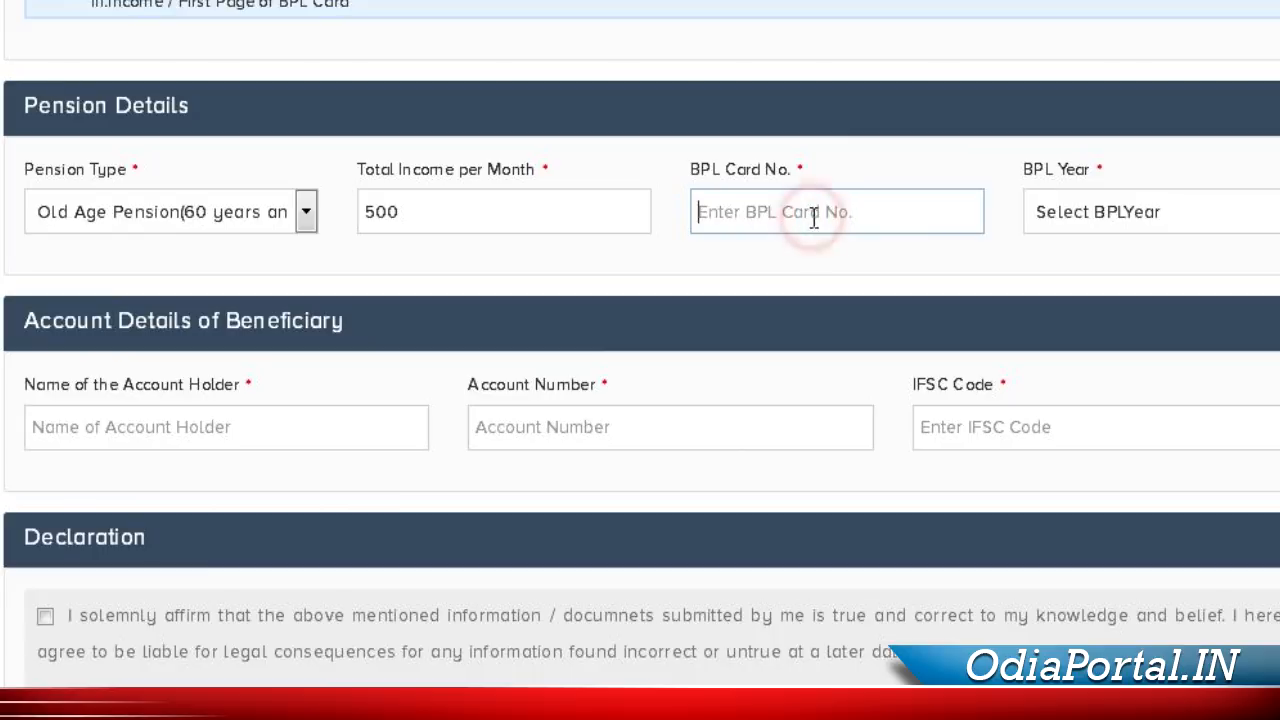
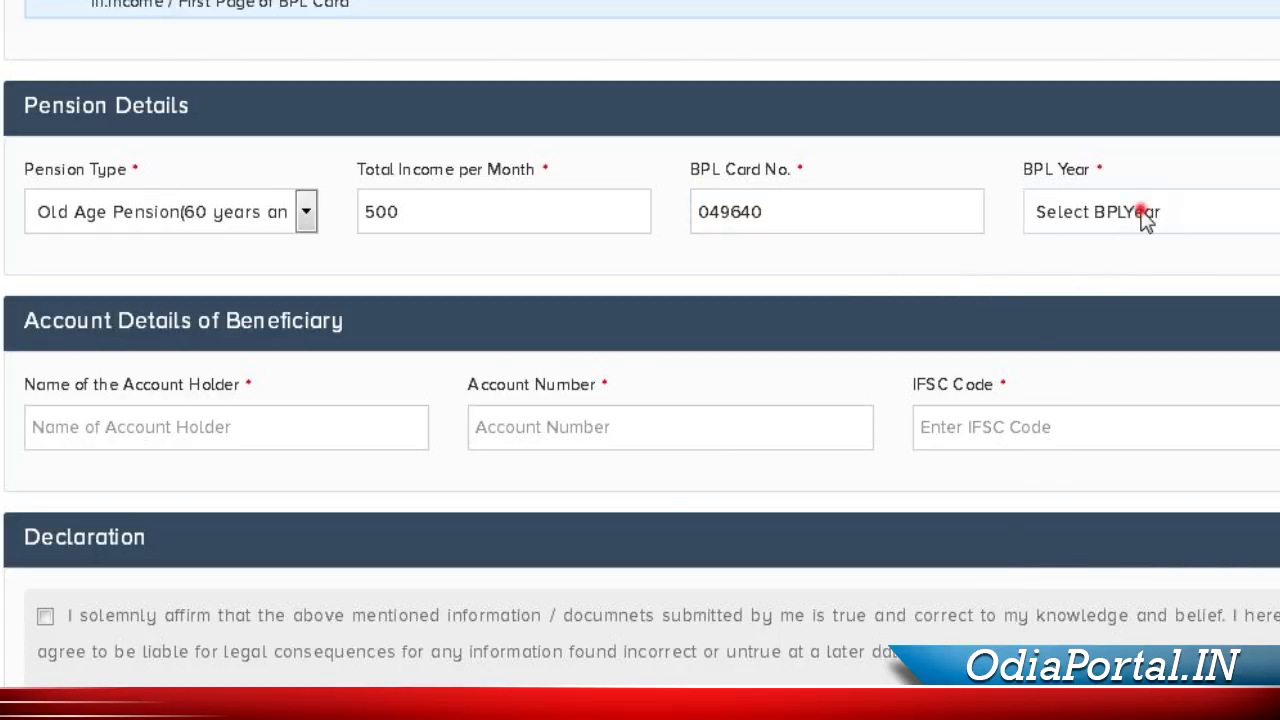
left_click(1145, 218)
scroll(1166, 620, "down", 2)
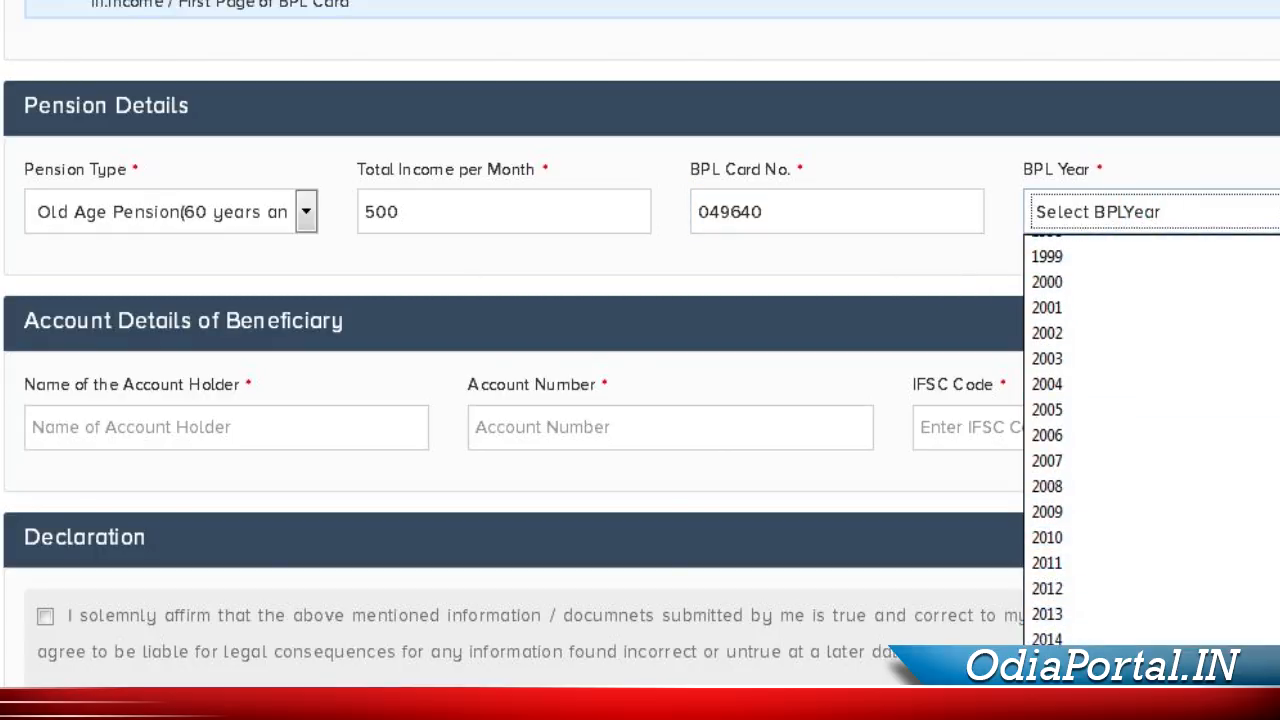
left_click(1100, 664)
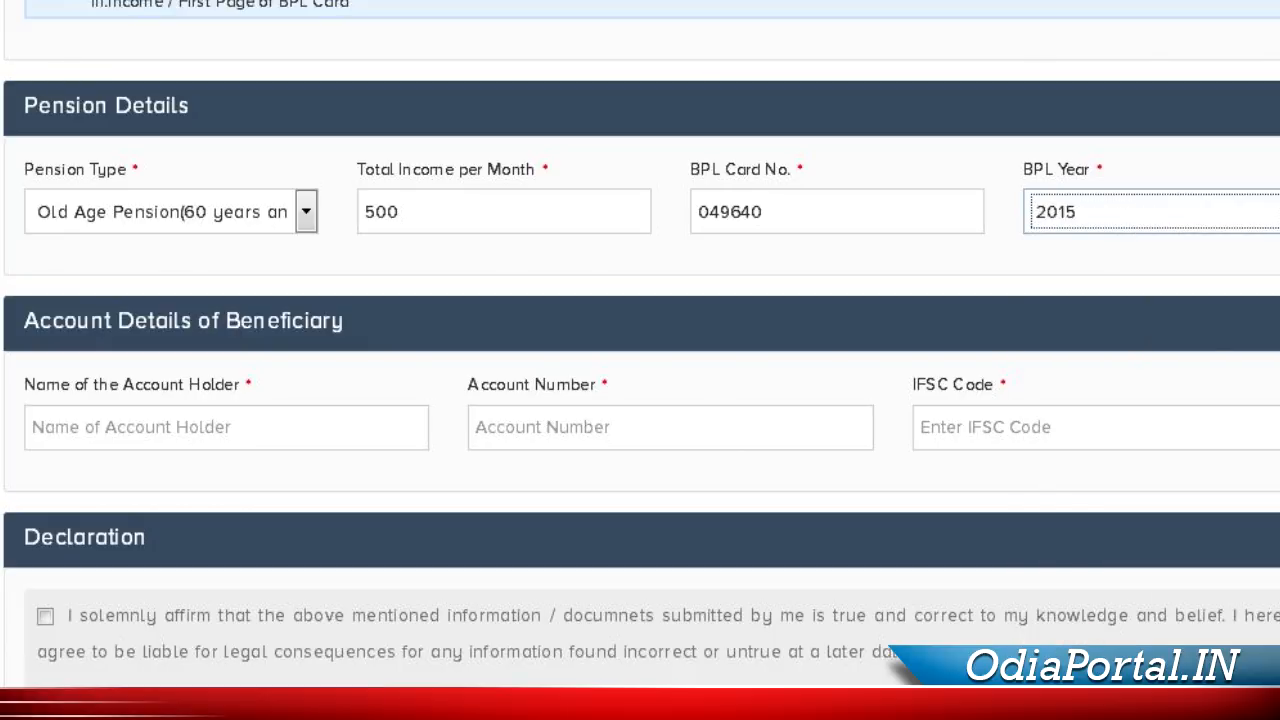
left_click(227, 430)
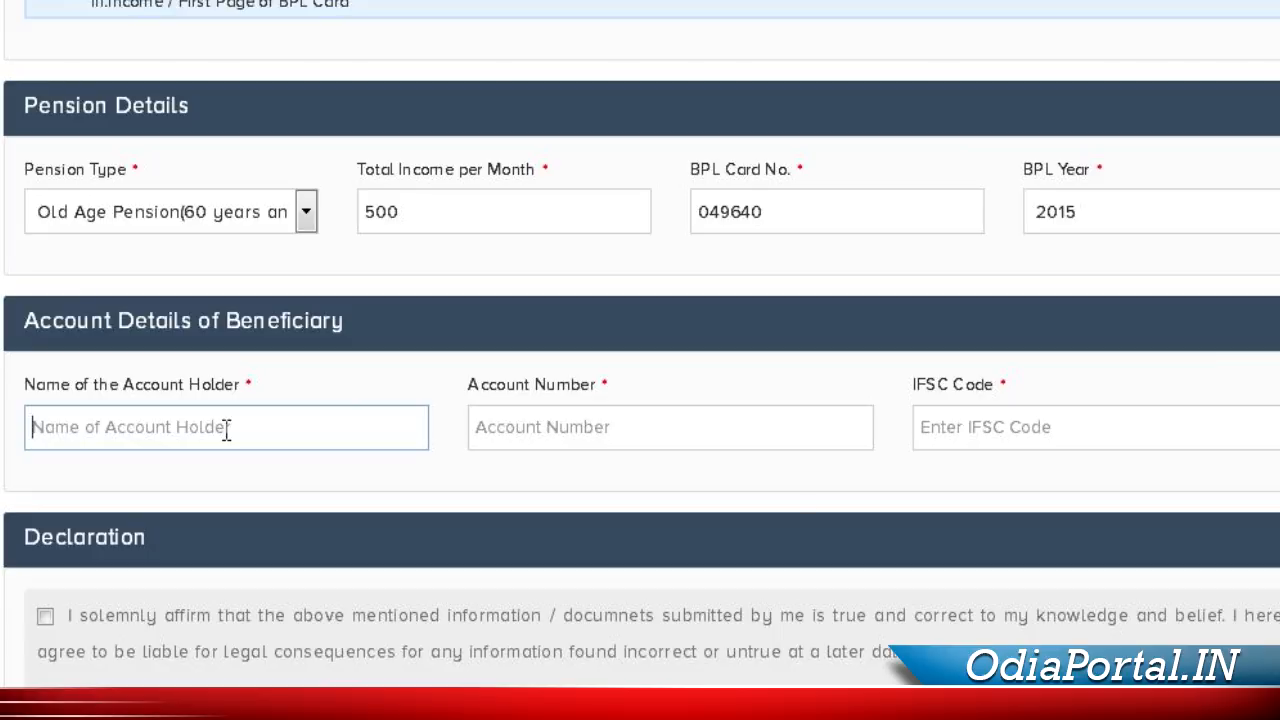
Enter the account holder's name, account number and IFSC SBIN0003817, and accept the declaration
left_click(548, 436)
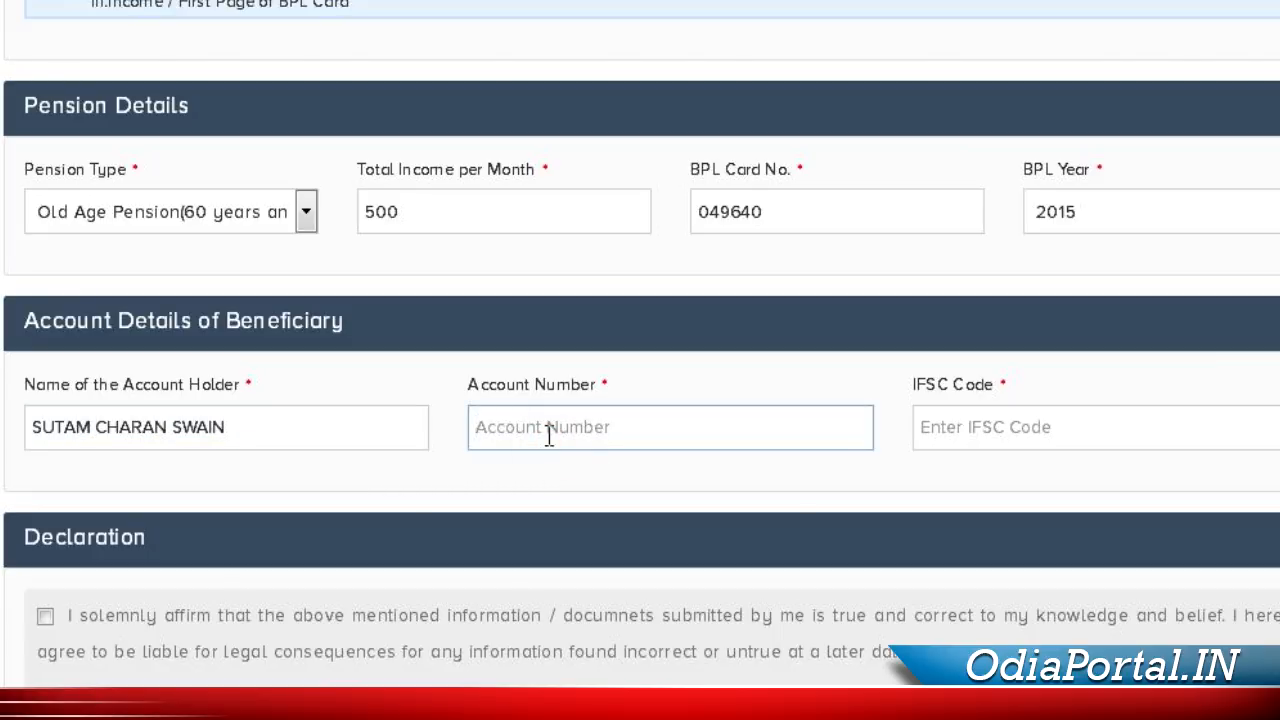
left_click(983, 428)
type("SBIN0003817")
key("Tab")
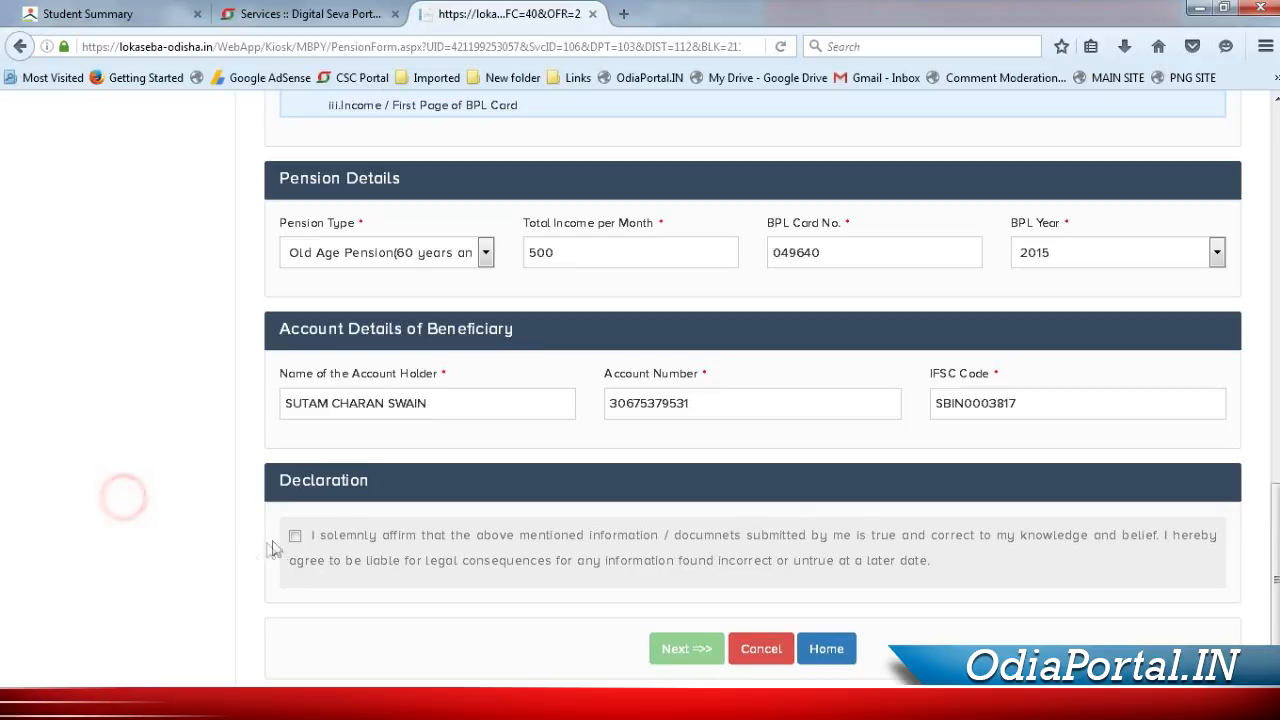
left_click(45, 616)
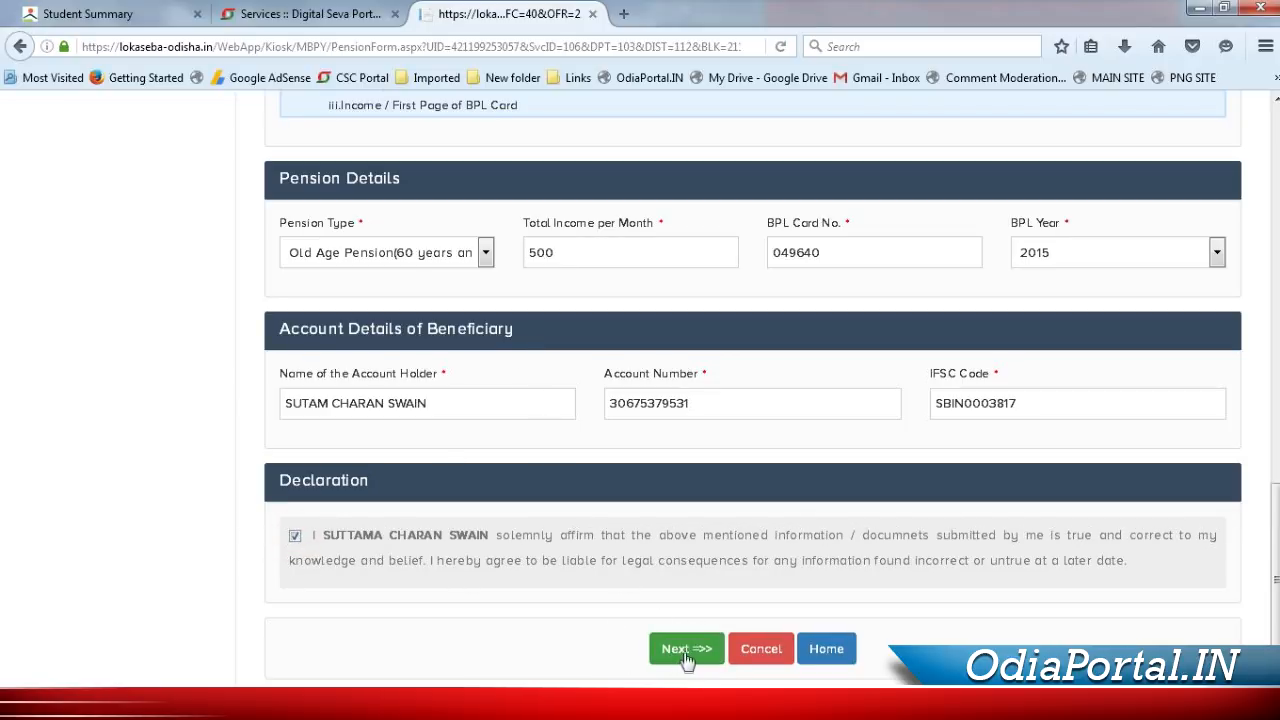
Submit the pension details, dismiss the success notice, and set the HP Scan preview contrast to 44
left_click(685, 654)
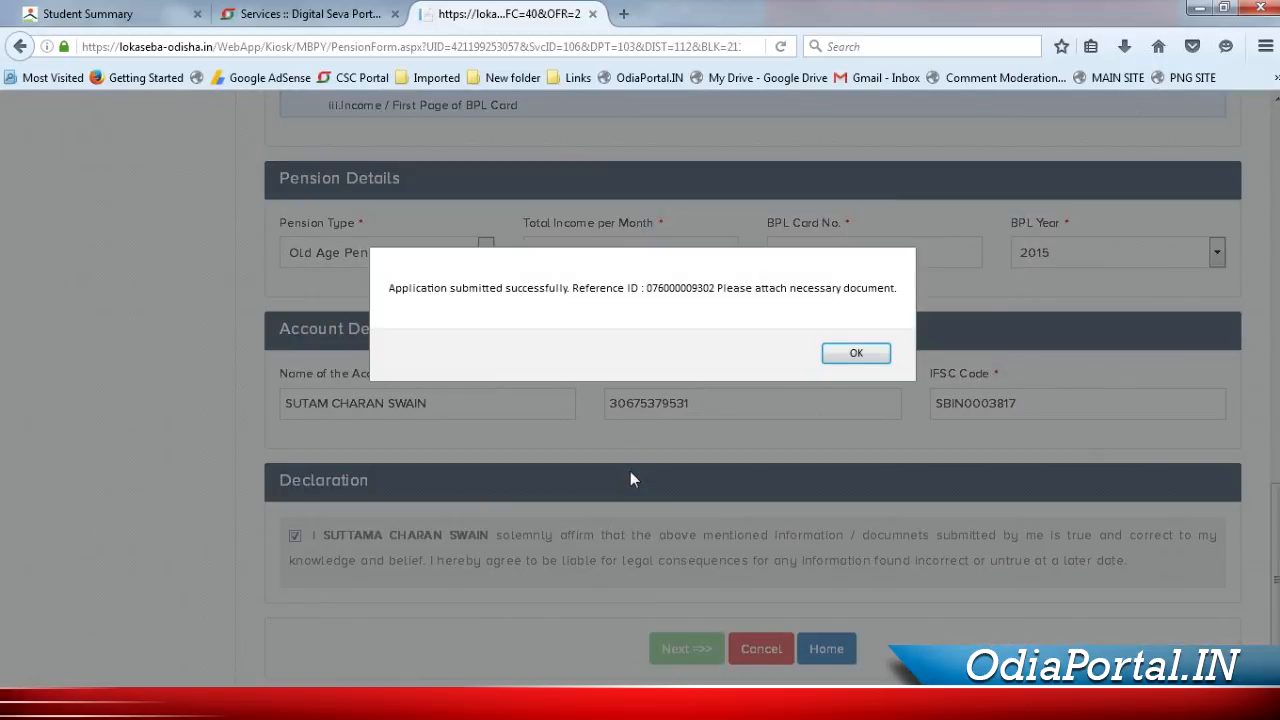
left_click(857, 354)
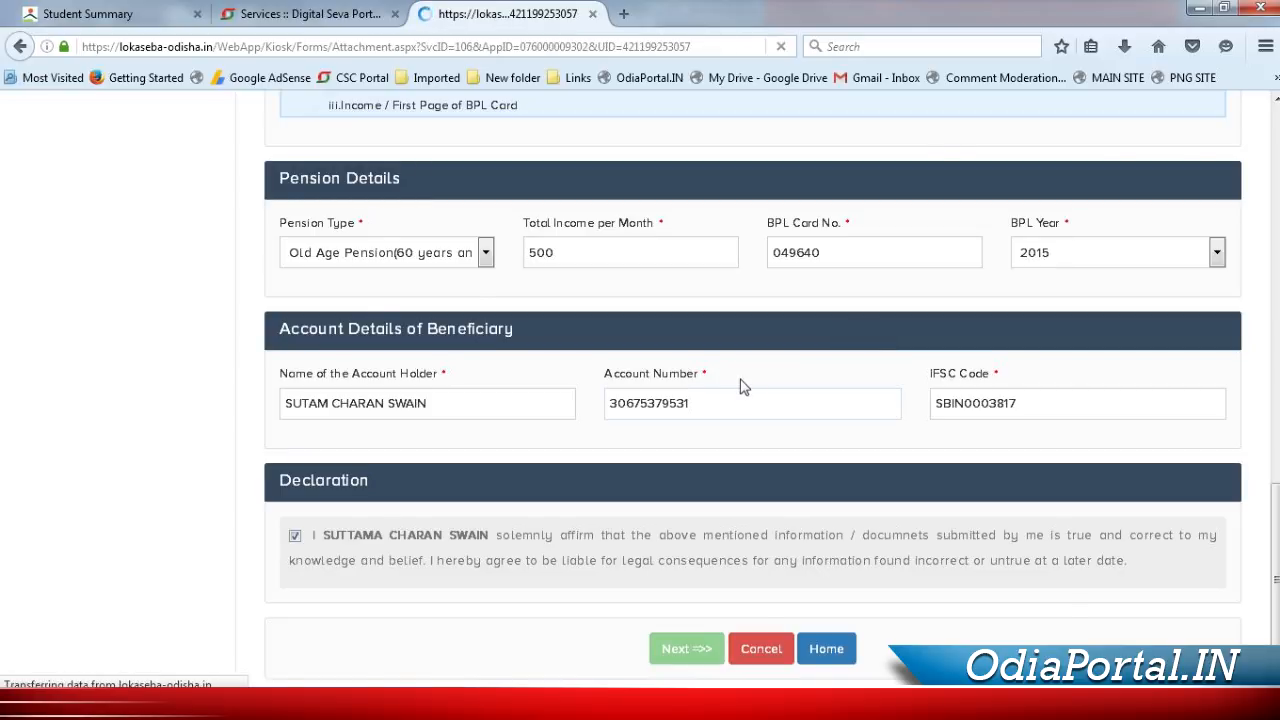
scroll(552, 521, "down", 3)
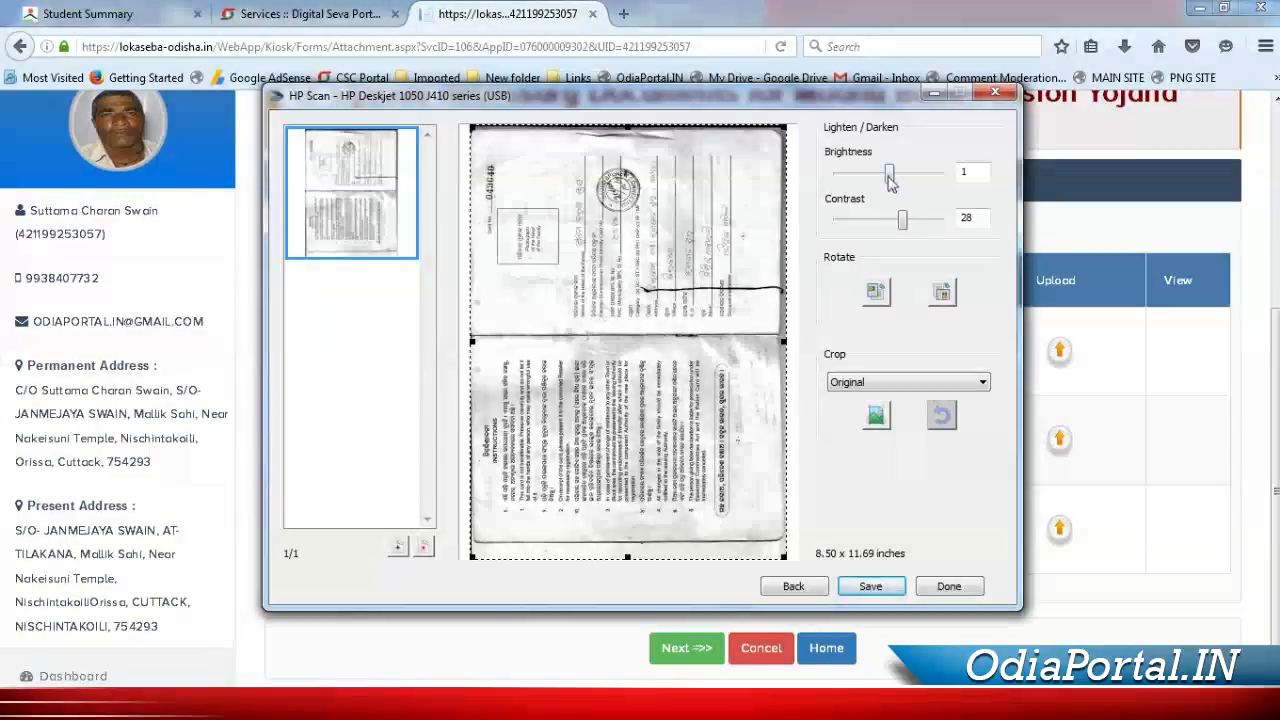
left_click_drag(892, 180, 910, 218)
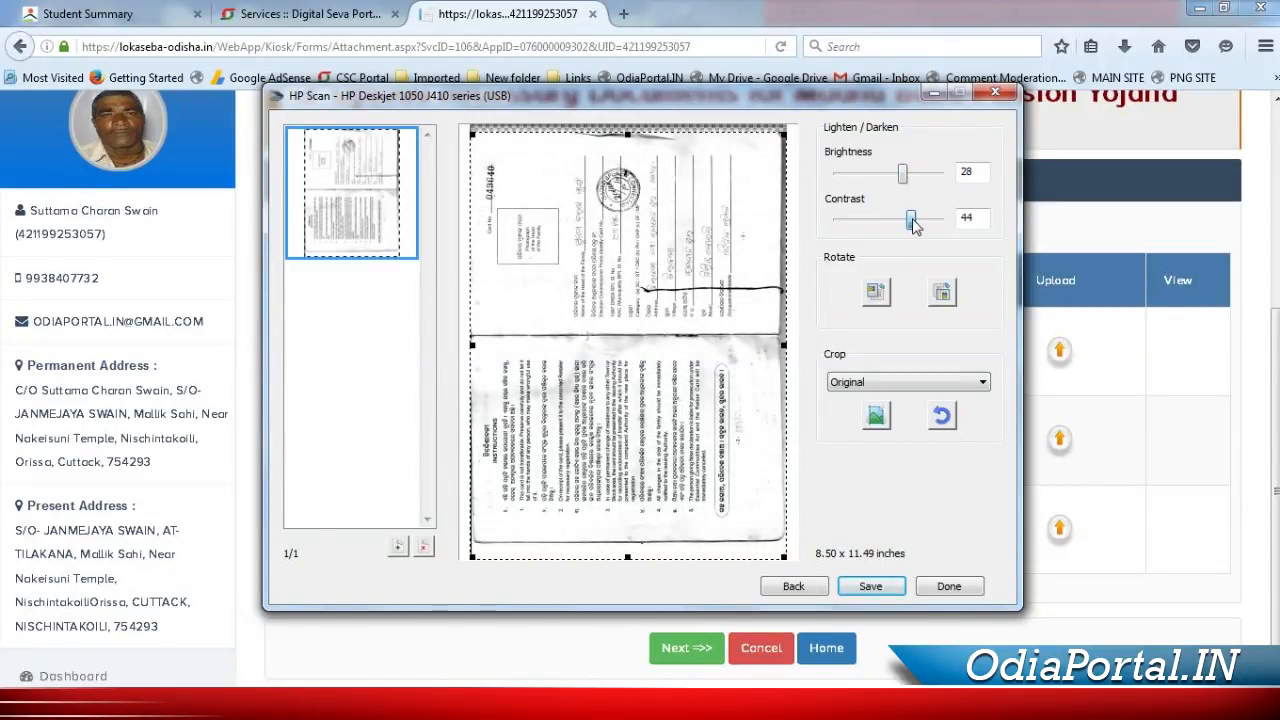
Increase the document scan's contrast and save it to the Scanner folder
left_click_drag(628, 557, 628, 541)
left_click(870, 586)
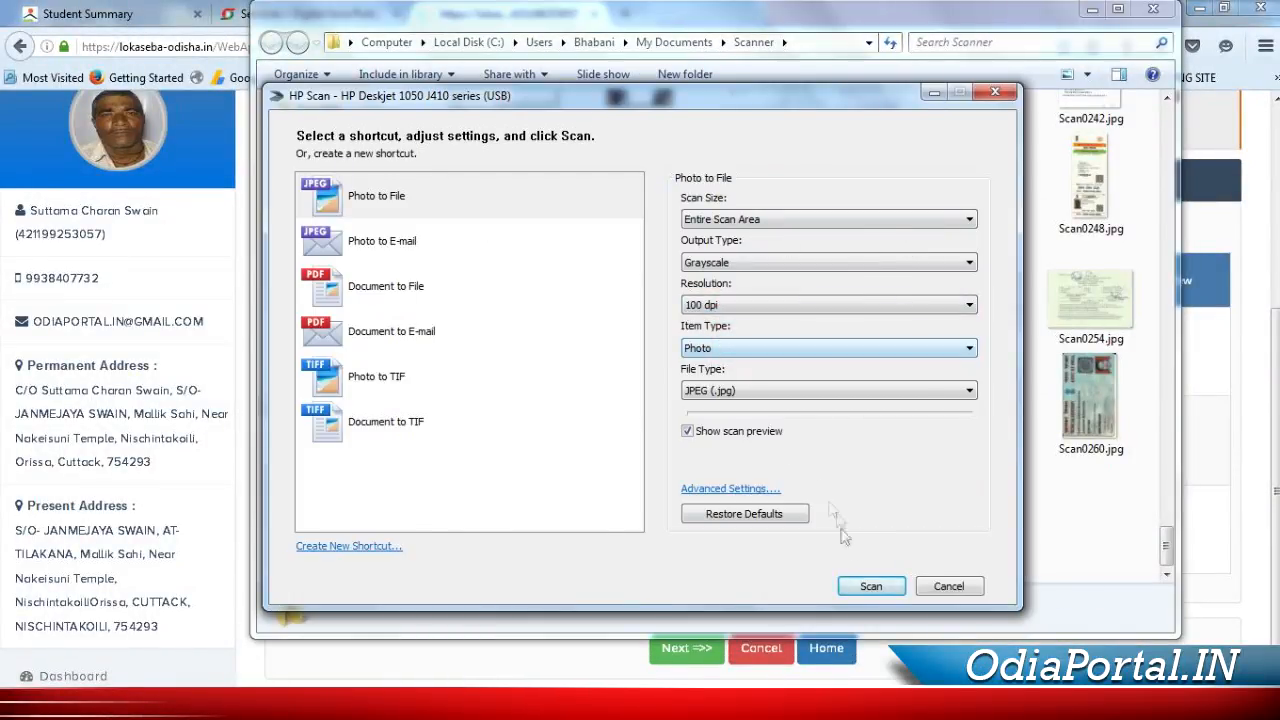
left_click(868, 585)
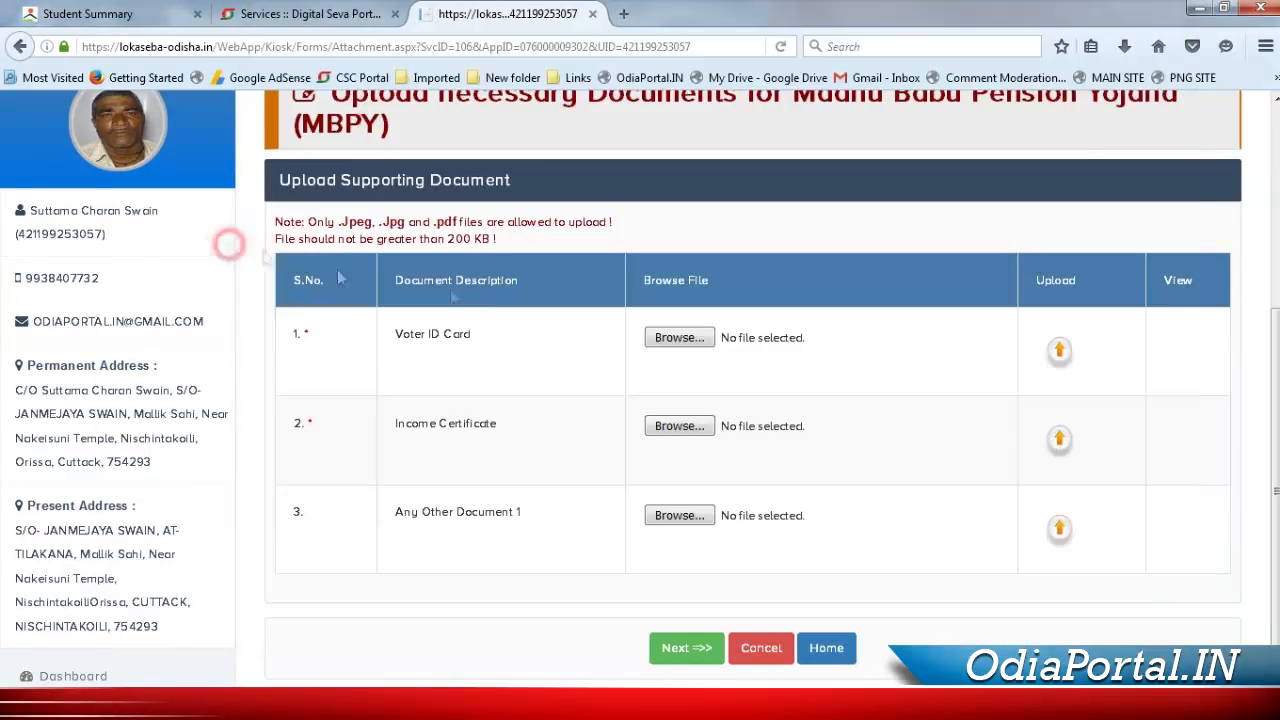
Upload the scanned income certificate from the Scanner folder to the Income Certificate row
left_click(679, 425)
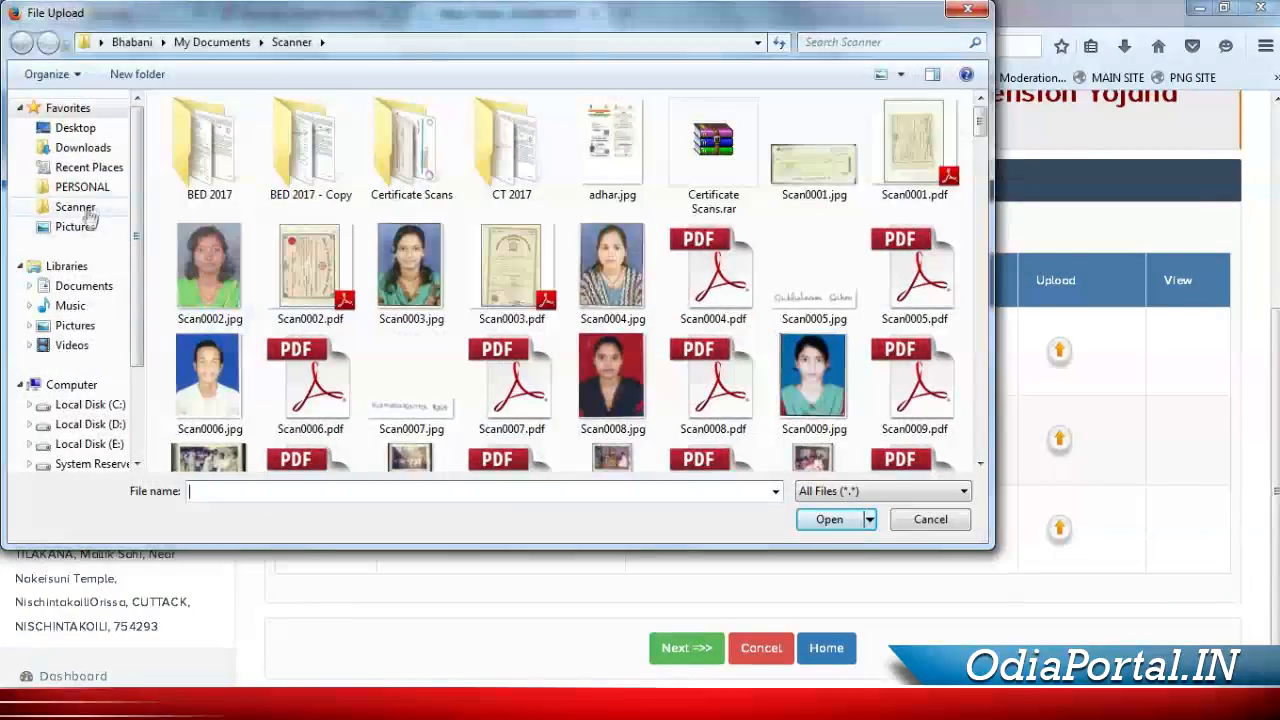
left_click(84, 209)
left_click_drag(980, 142, 994, 470)
left_click(258, 370)
left_click(829, 518)
key("Tab")
key("Return")
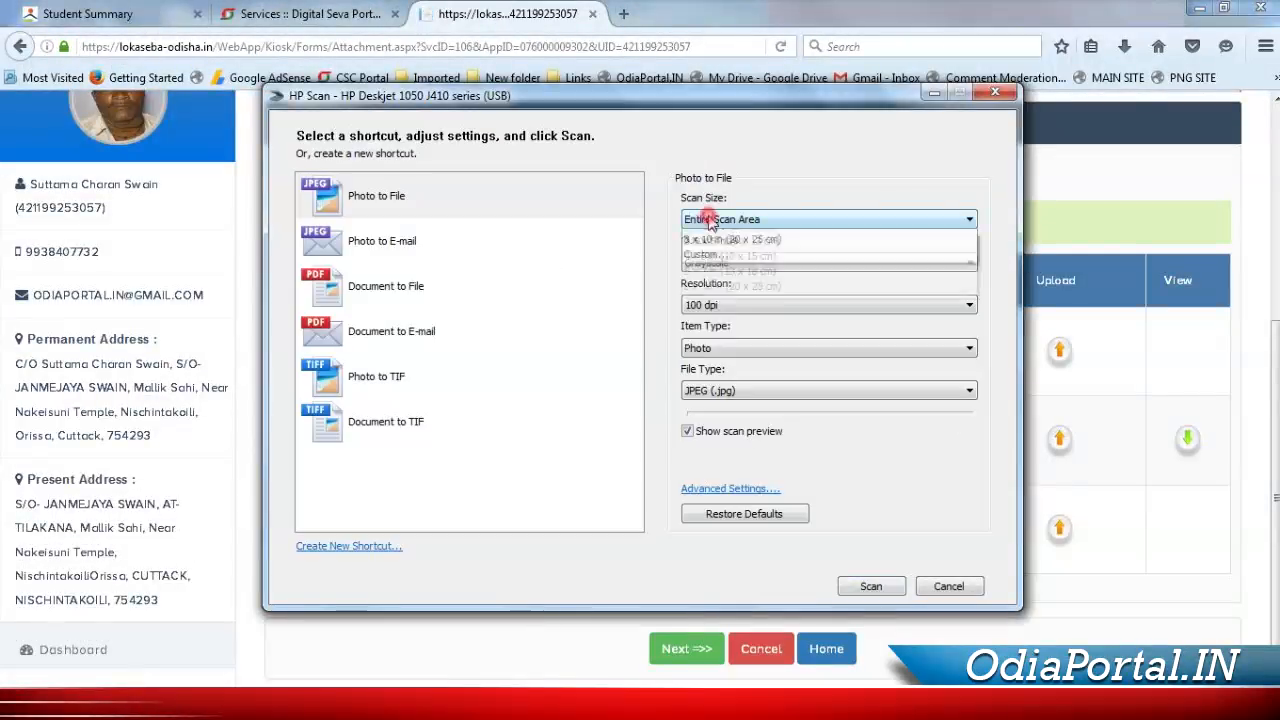
Scan the voter ID card front and back at 200 dpi, brighten both, and save them
left_click(745, 332)
left_click(712, 305)
left_click(708, 318)
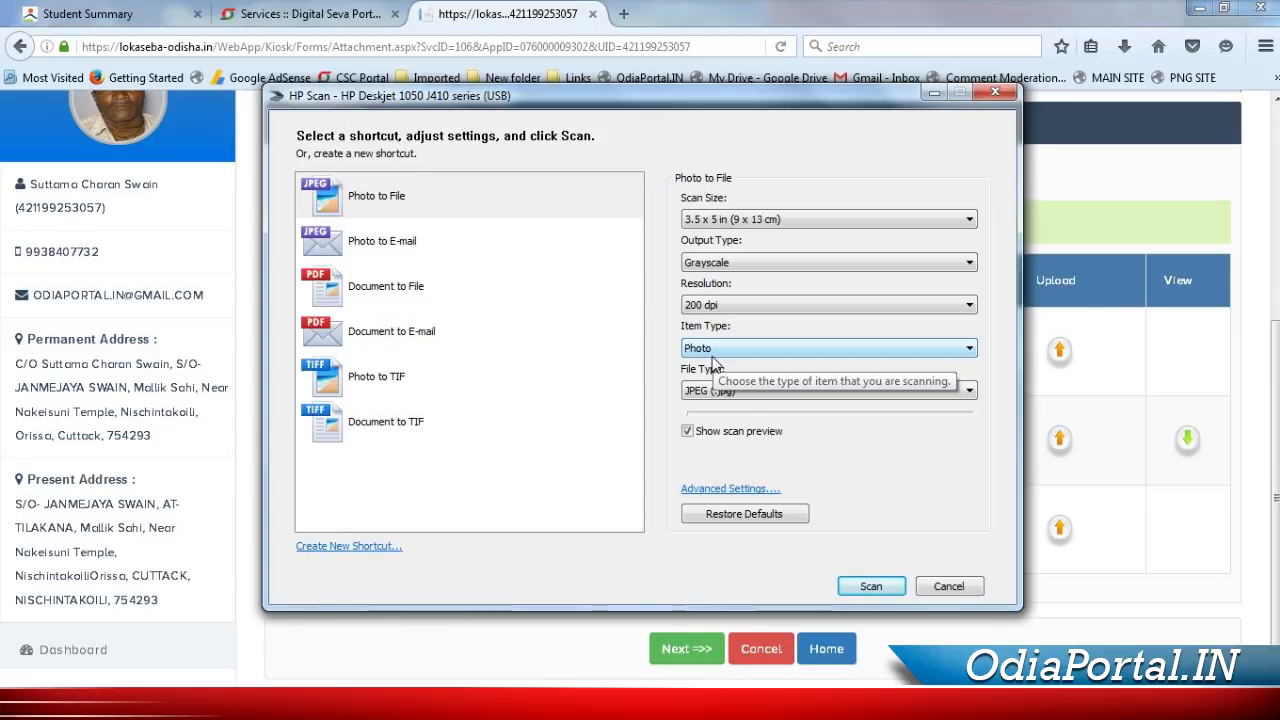
left_click(871, 586)
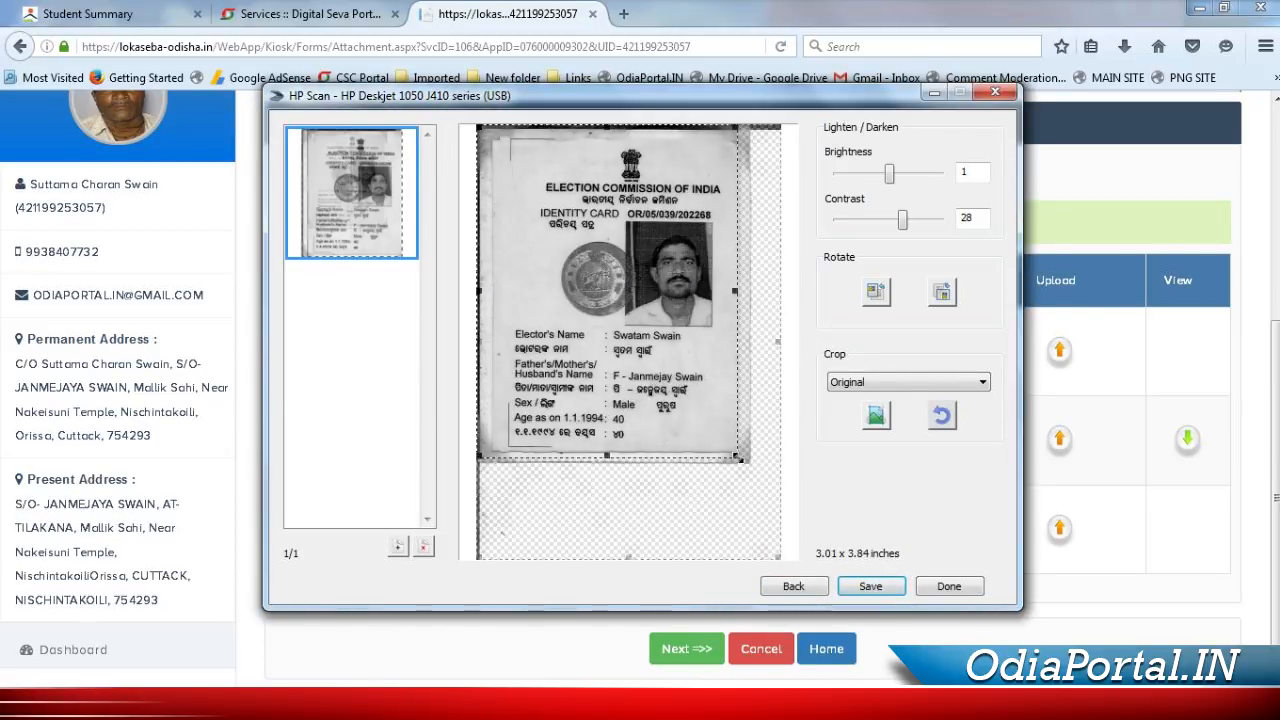
left_click_drag(889, 174, 911, 177)
left_click(397, 546)
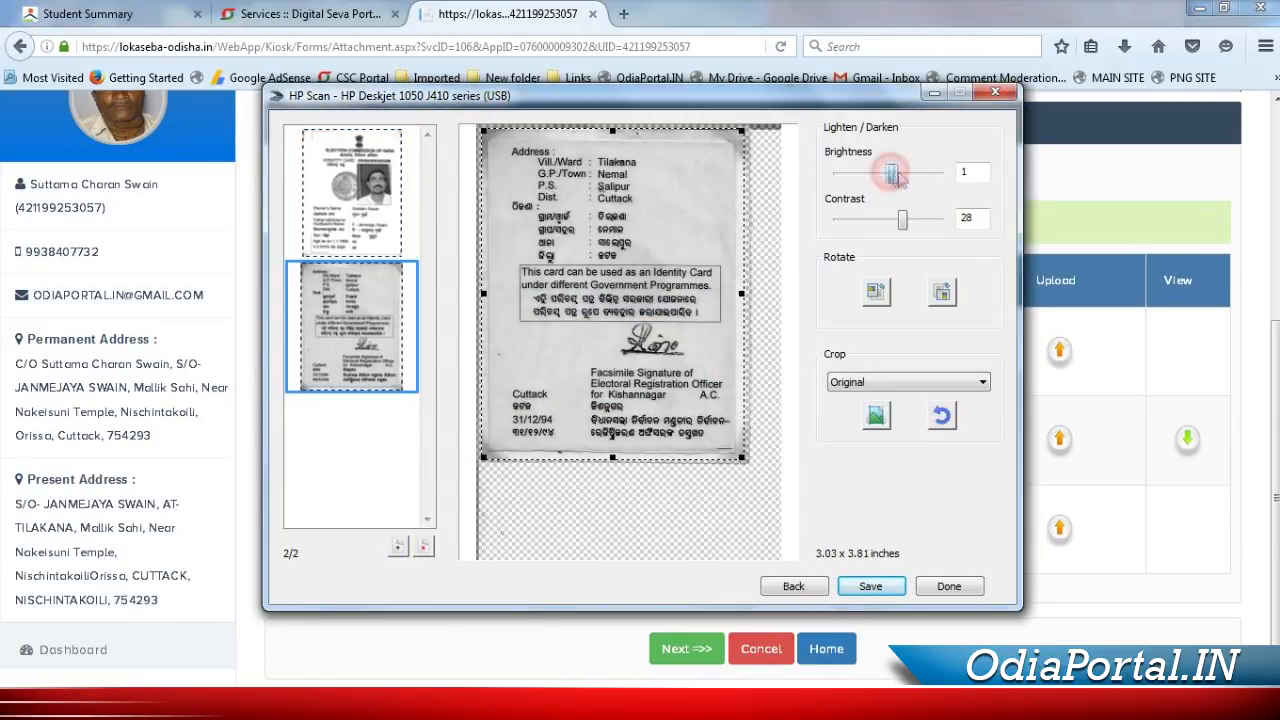
left_click_drag(889, 174, 903, 174)
left_click(870, 586)
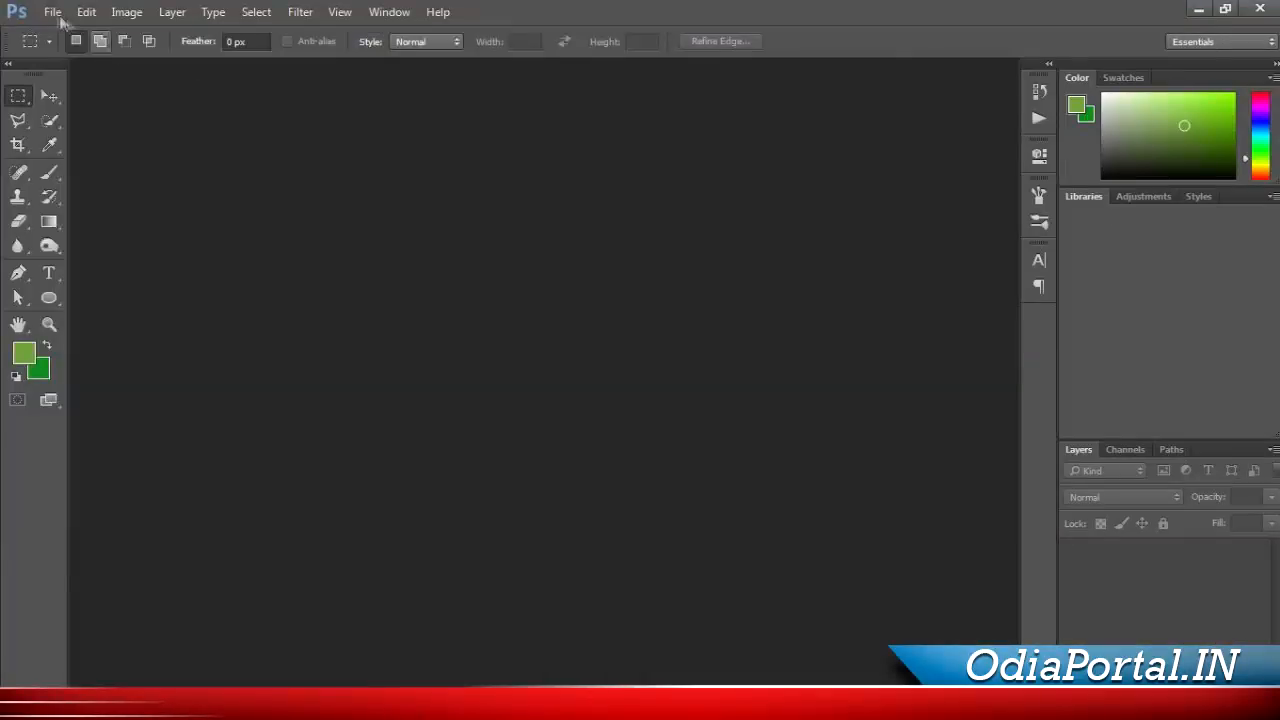
Create a new A4 Photoshop document at 200 dpi
key("ctrl+n")
left_click(785, 136)
left_click(740, 214)
left_click_drag(710, 253, 701, 253)
type("2")
left_click(997, 138)
Place the card front and back scans side by side at the top of the page
mouse_move(100, 705)
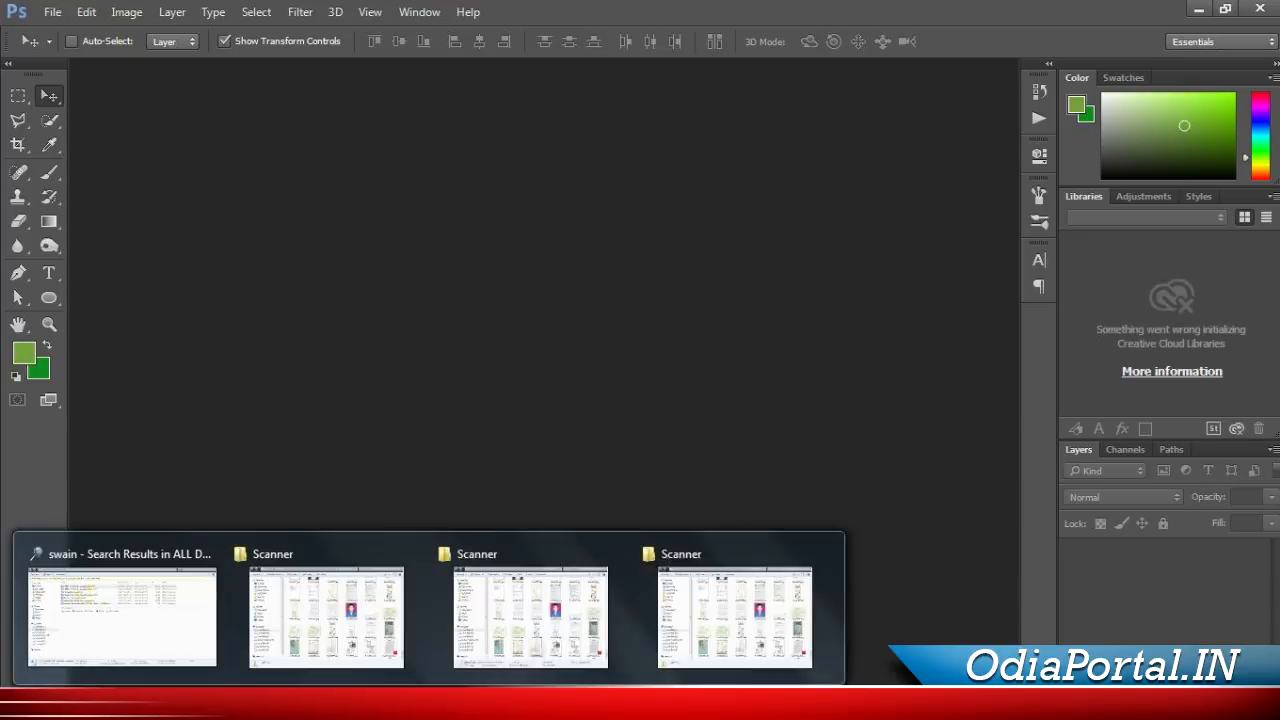
left_click(735, 618)
left_click(863, 512)
left_click(975, 512, "ctrl")
left_click_drag(975, 512, 189, 369)
left_click_drag(577, 402, 472, 242)
key("Return")
left_click_drag(583, 379, 673, 218)
key("Return")
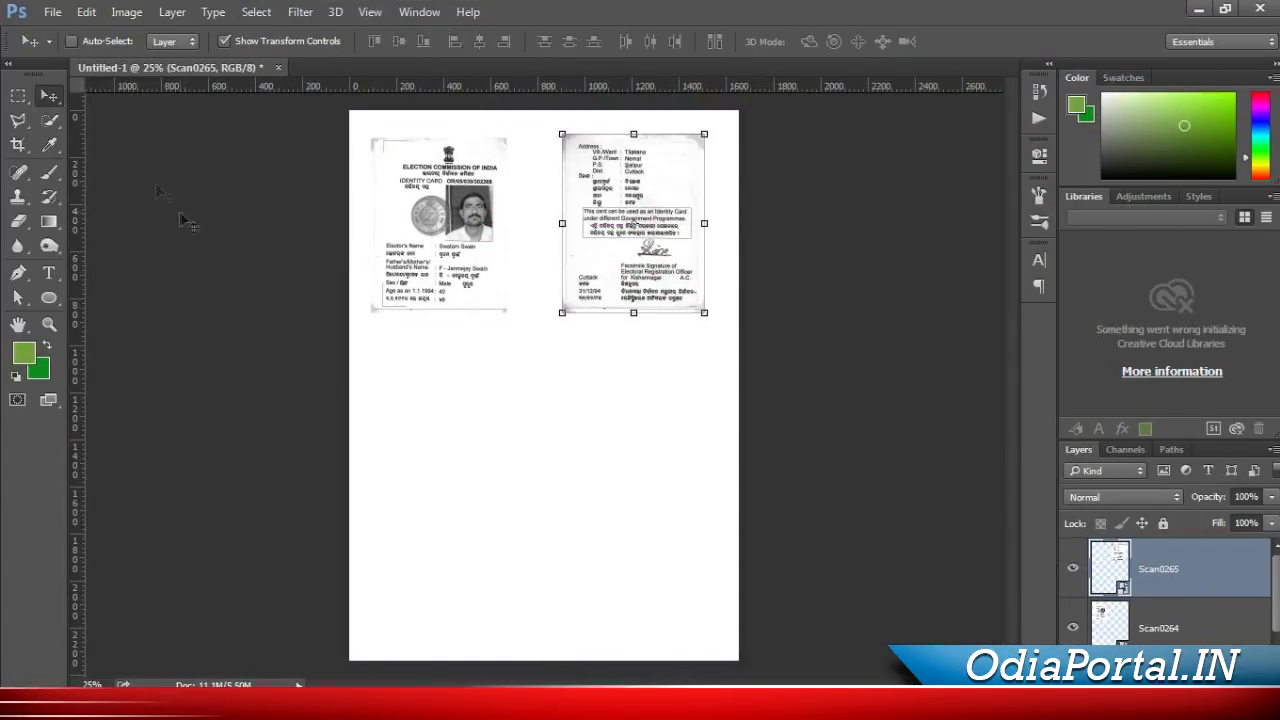
Crop the page bottom to just below the two cards
left_click(18, 145)
left_click_drag(545, 661, 564, 511)
key("Return")
left_click(48, 96)
Save the combined card image as a JPEG named voterid
key("ctrl+s")
left_click(463, 494)
left_click(463, 307)
left_click(364, 467)
type("voterid")
key("Return")
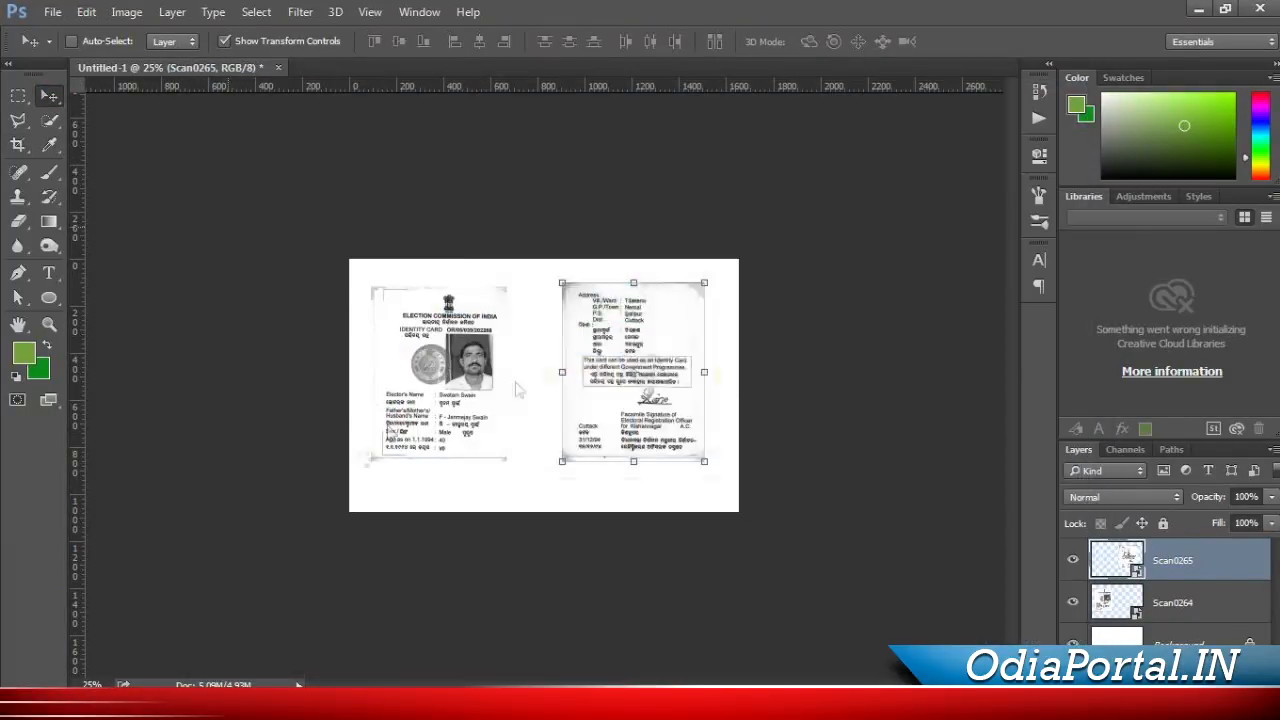
key("Return")
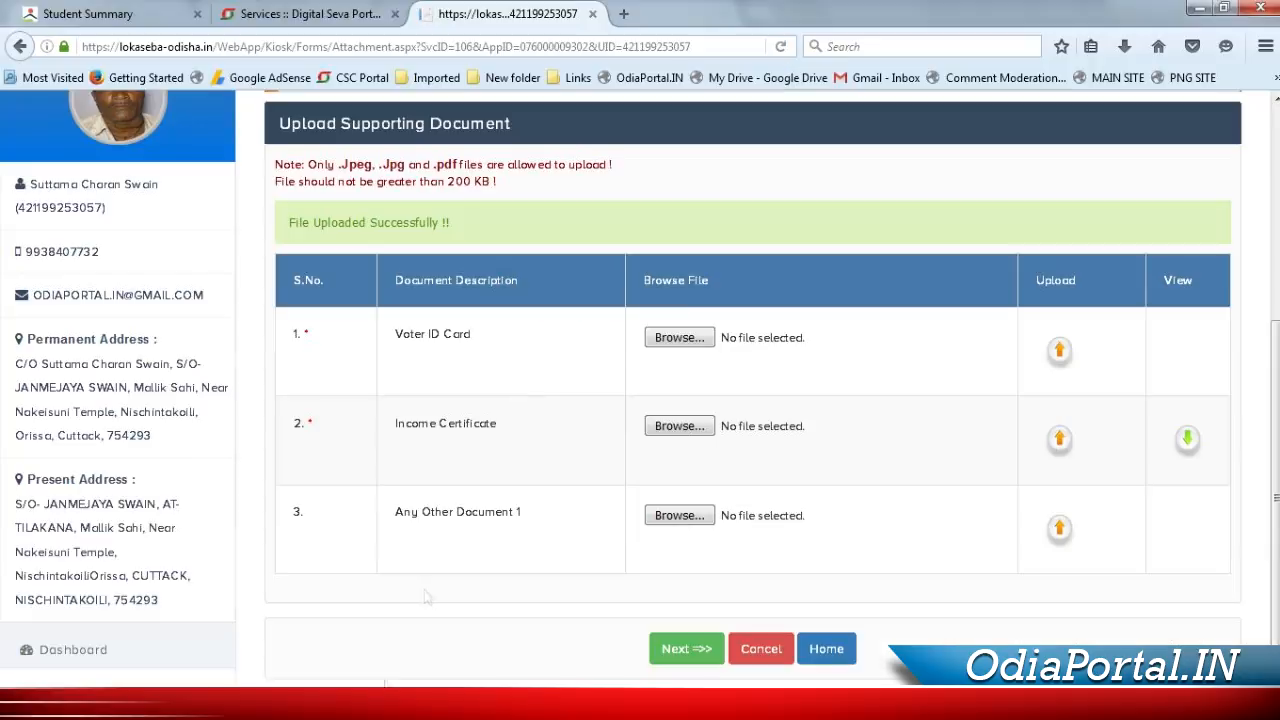
Upload the voterid image to the Voter ID Card row
left_click(680, 417)
double_click(650, 390)
left_click(1060, 350)
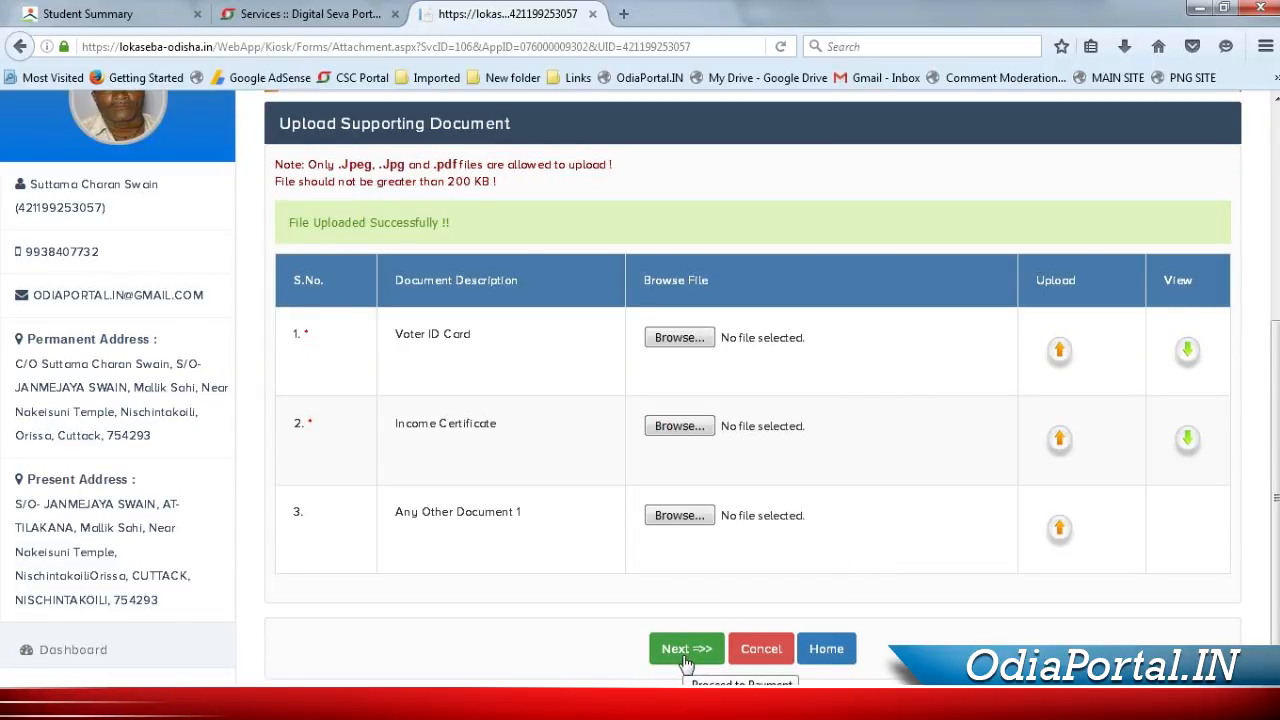
Proceed to payment, choose CSC SPV Wallet, and confirm the Rs 20.06 MBPY payment
left_click(686, 660)
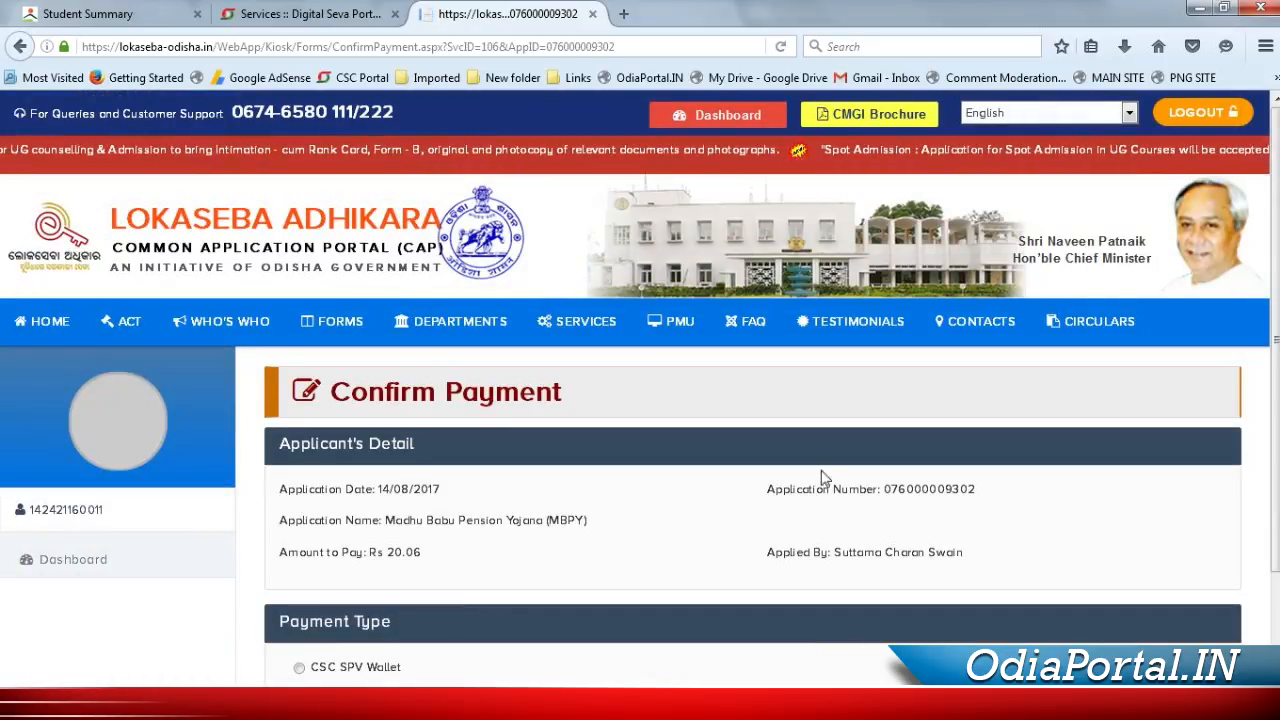
scroll(640, 400, "down", 3)
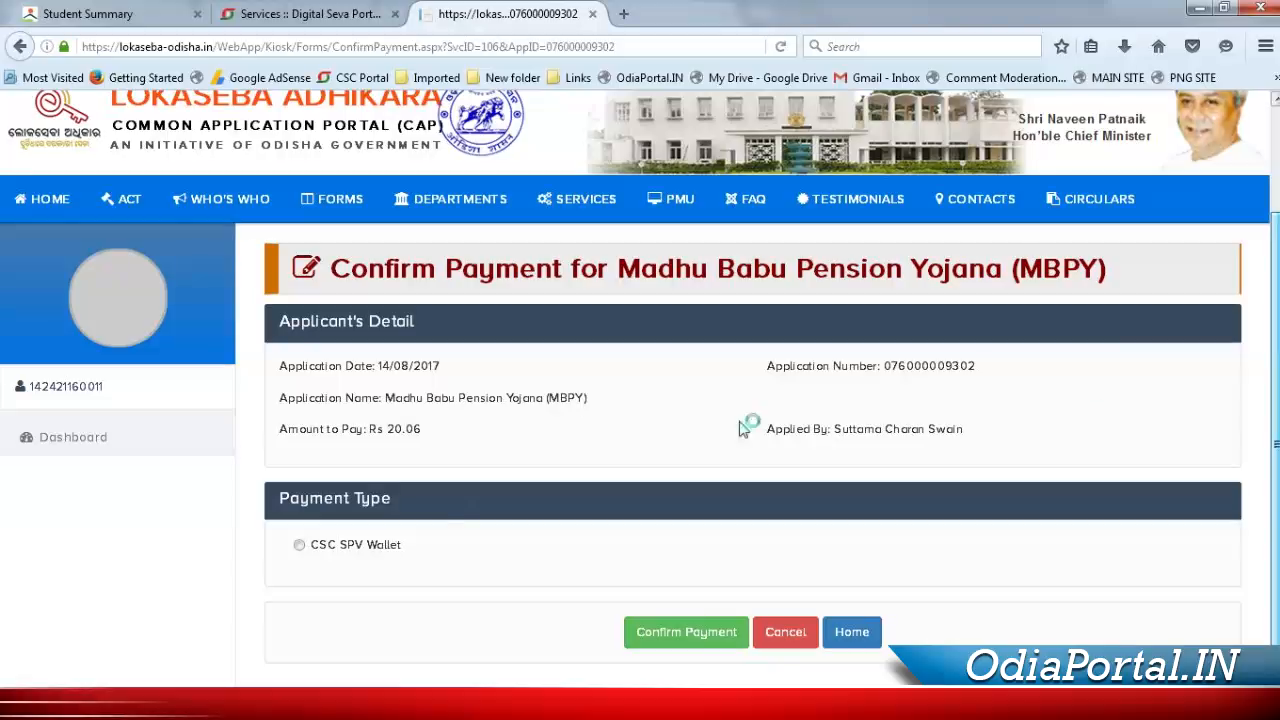
left_click(300, 545)
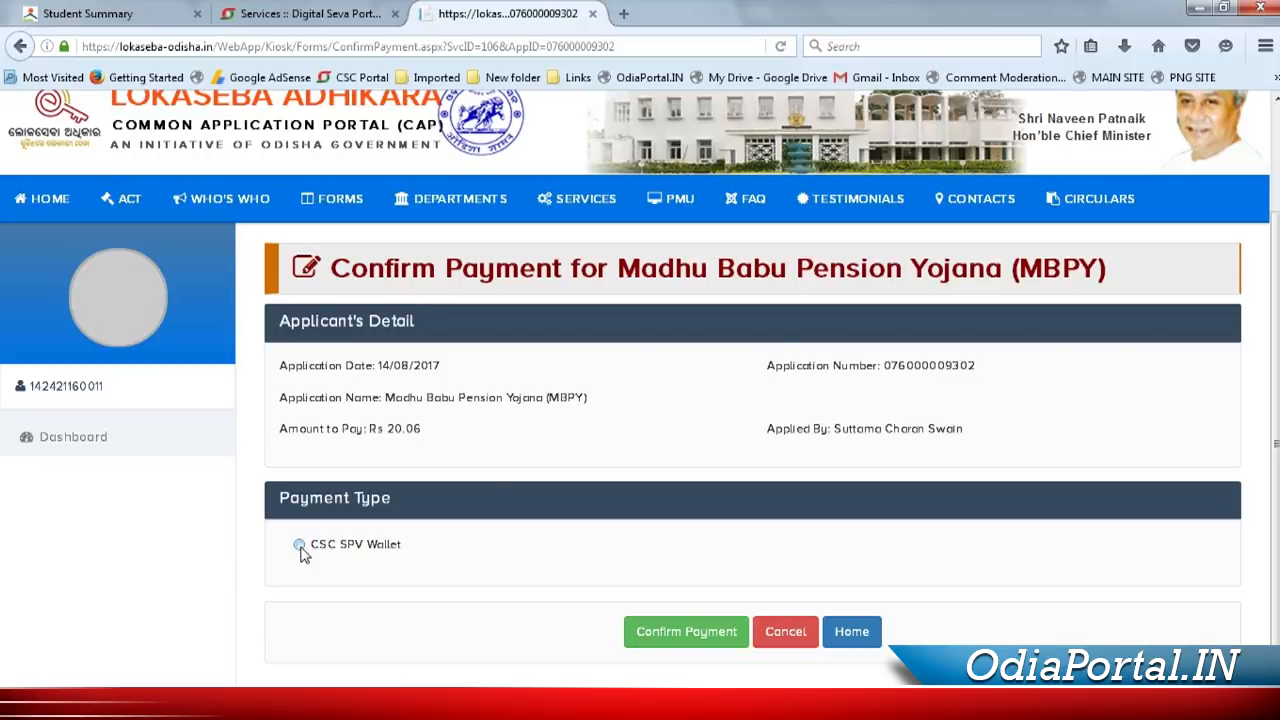
left_click(300, 546)
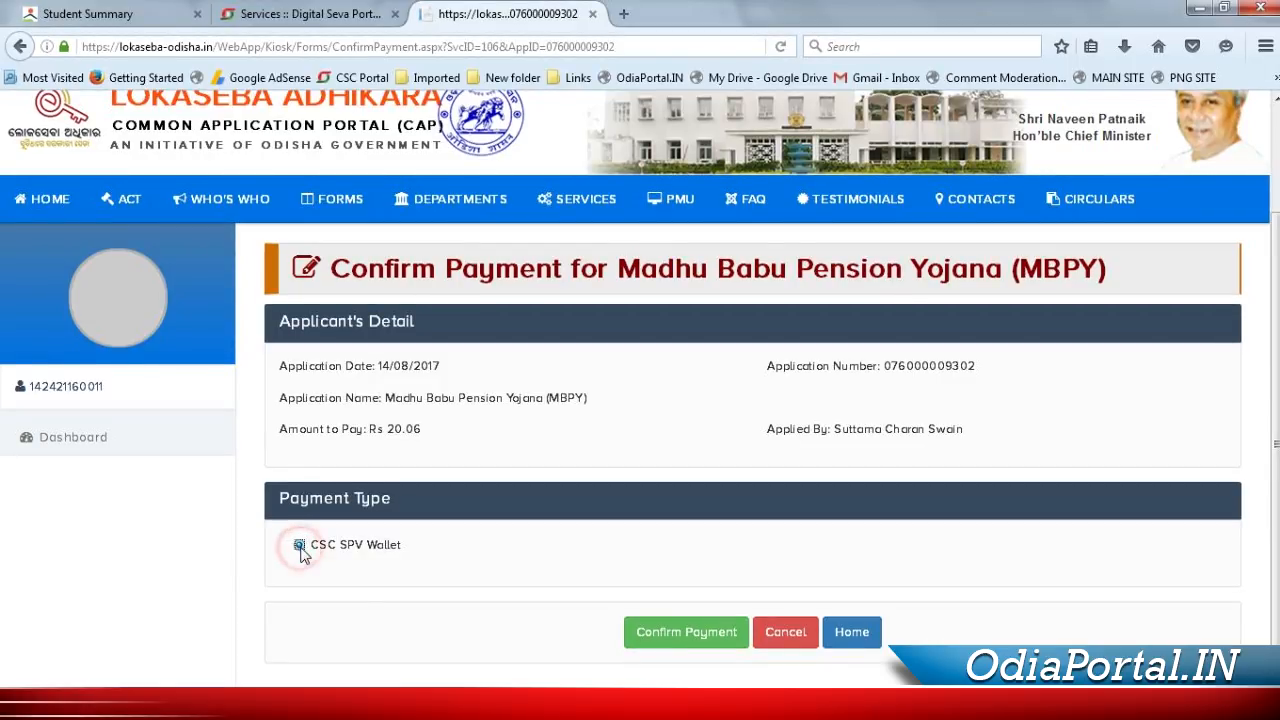
left_click(677, 634)
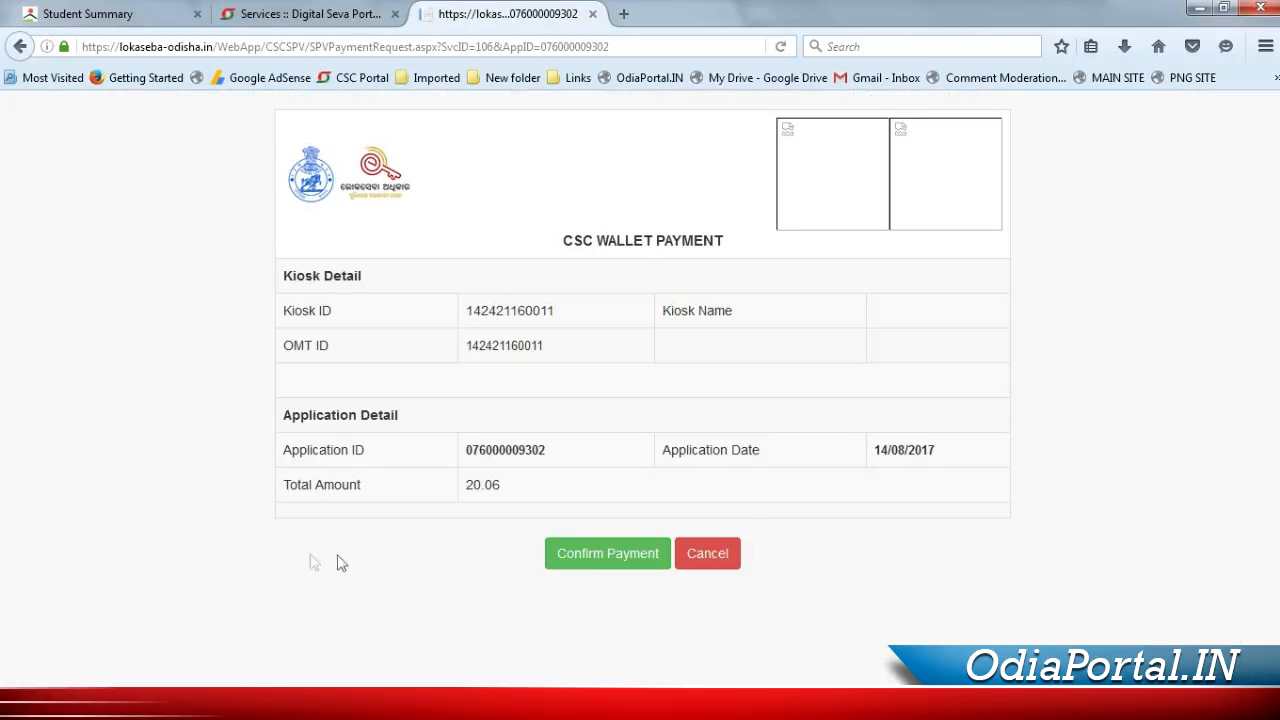
Confirm the CSC wallet payment and validate it with the account password
left_click(590, 563)
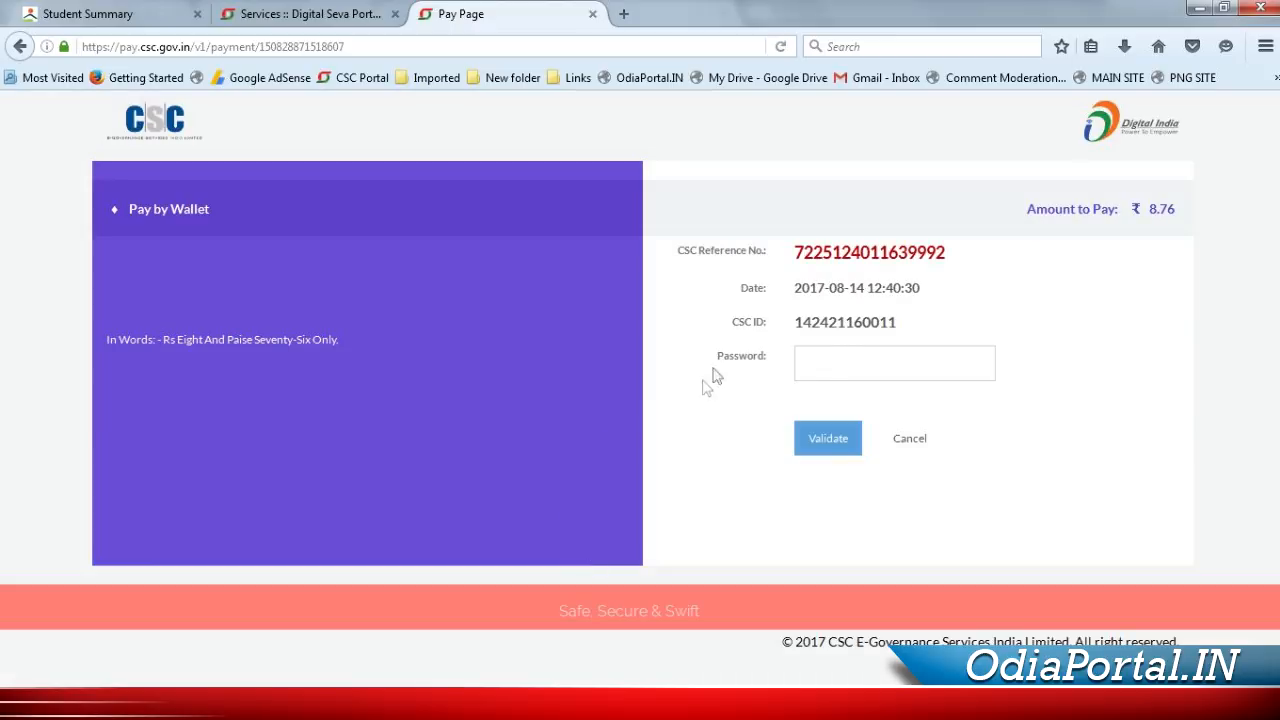
left_click(847, 364)
left_click(849, 376)
type("••")
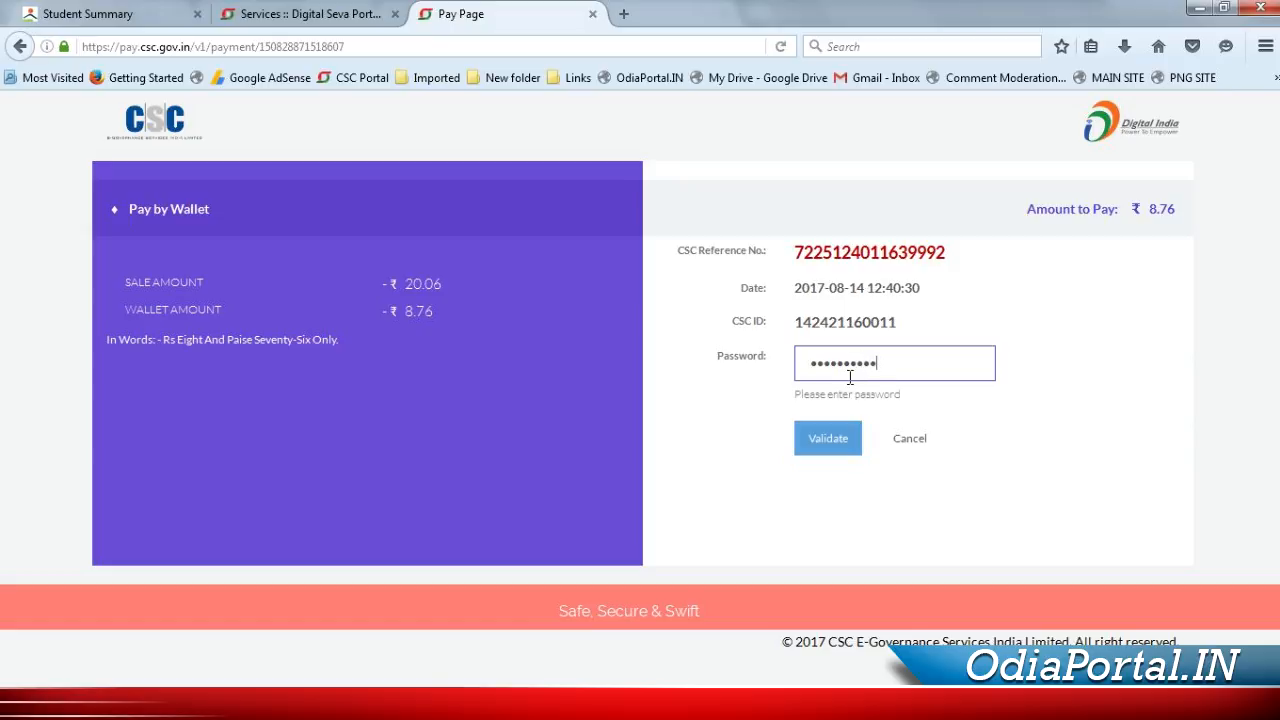
left_click(829, 441)
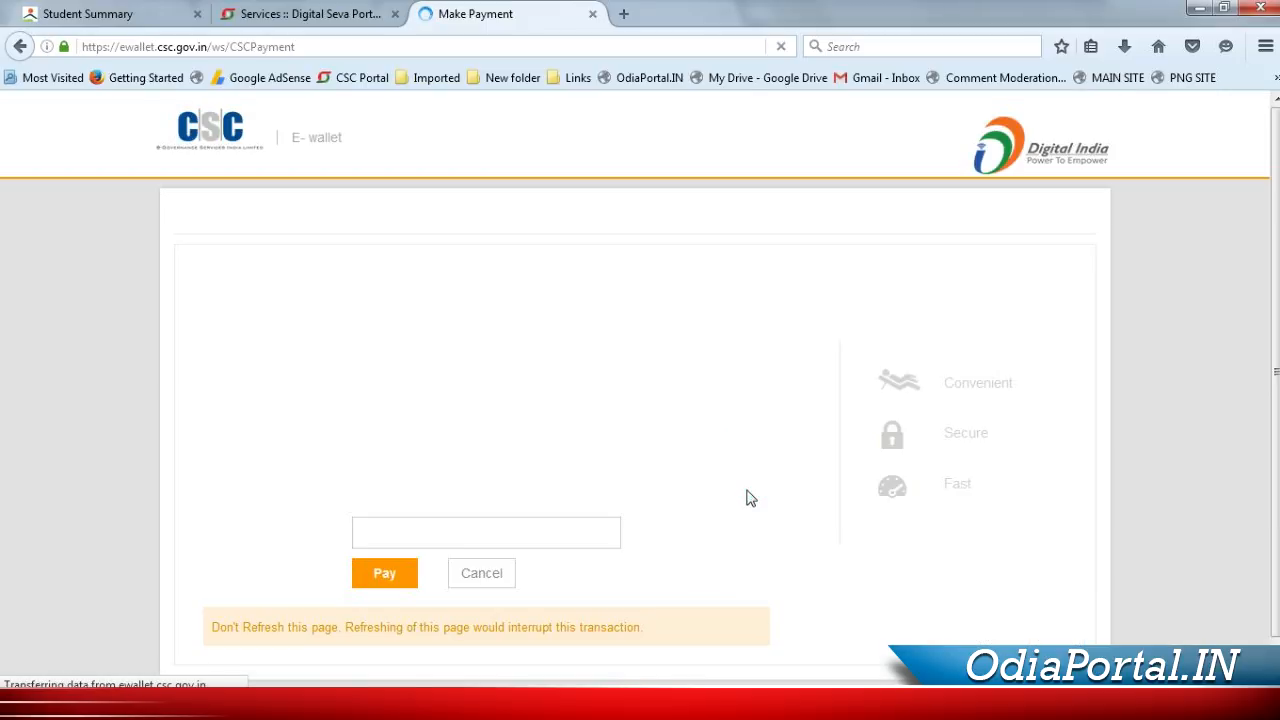
Pay ₹8.76 from the e-wallet using the PIN and dismiss the remember-password offer
left_click(479, 532)
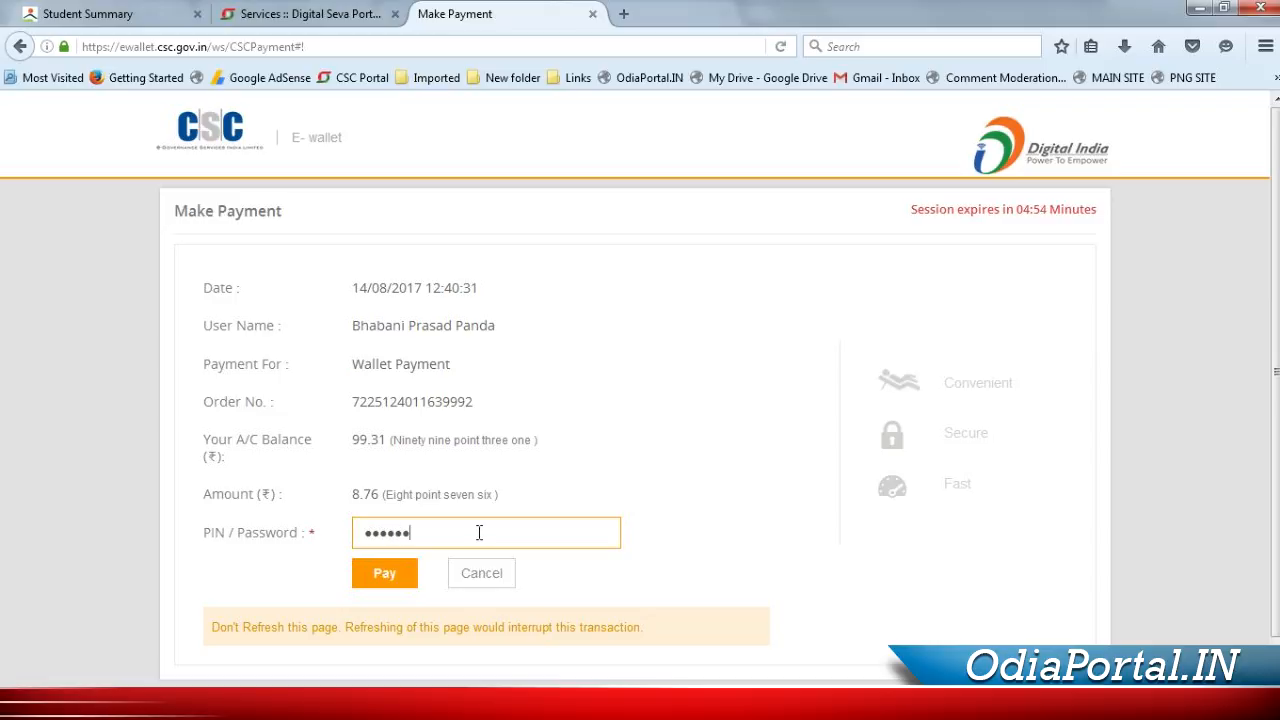
left_click(386, 572)
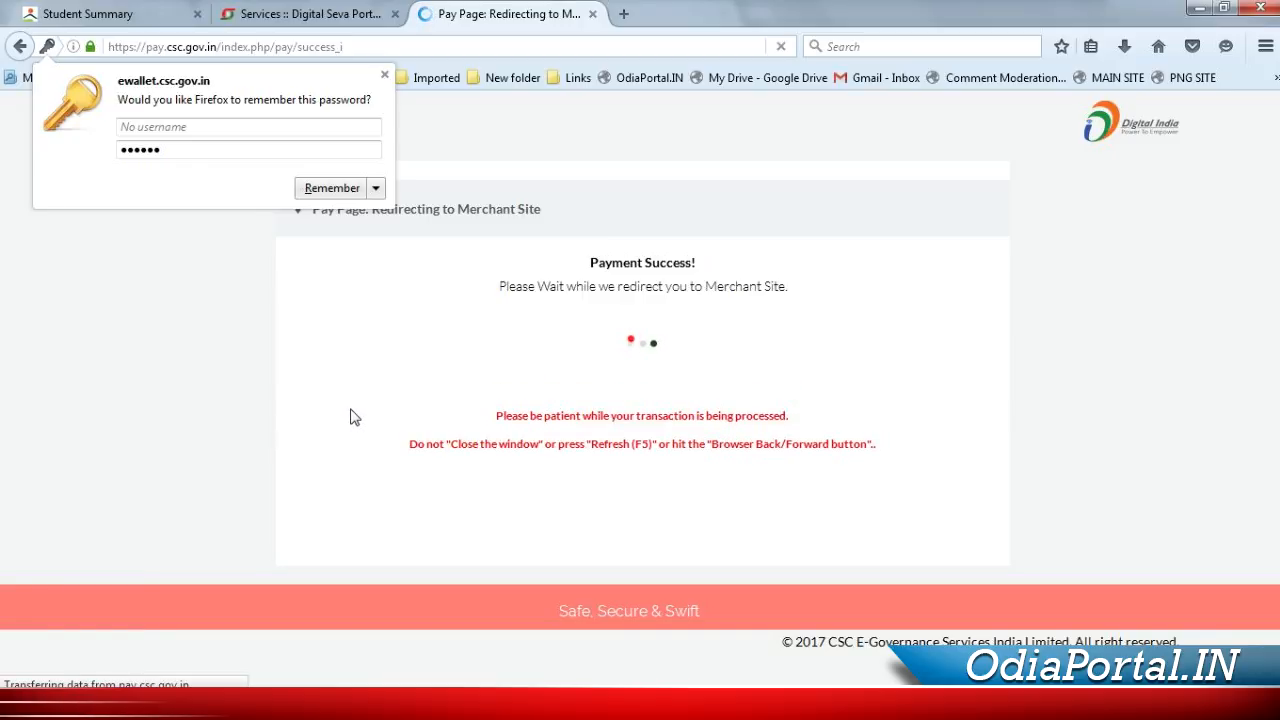
left_click(384, 74)
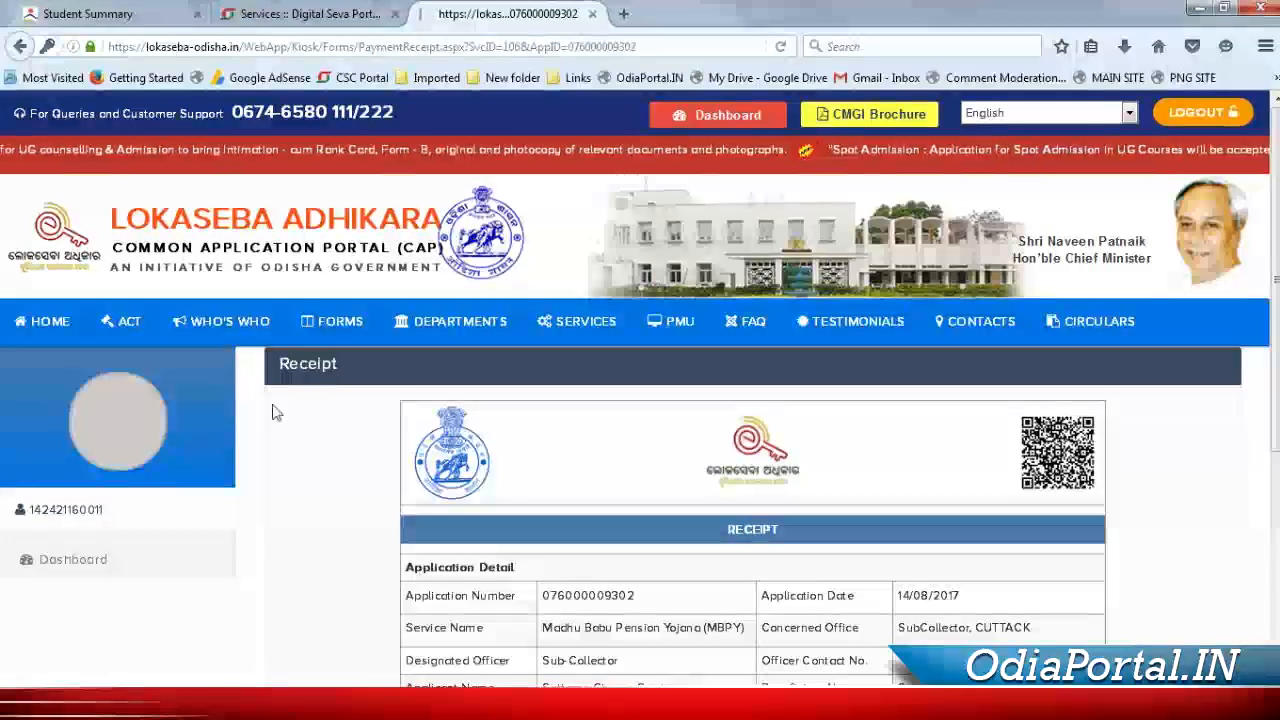
Print the Rs. 20.06 CSC SPV Wallet receipt, then return to the Dashboard
scroll(343, 516, "down", 3)
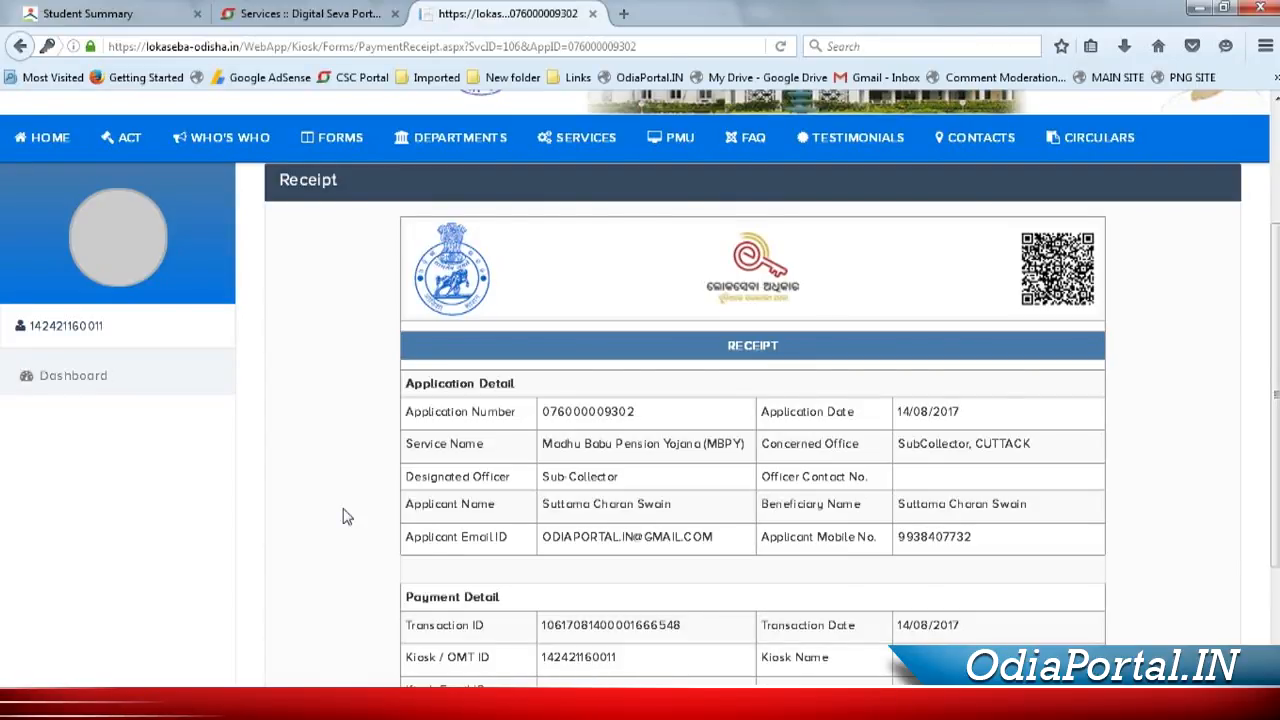
scroll(343, 516, "down", 3)
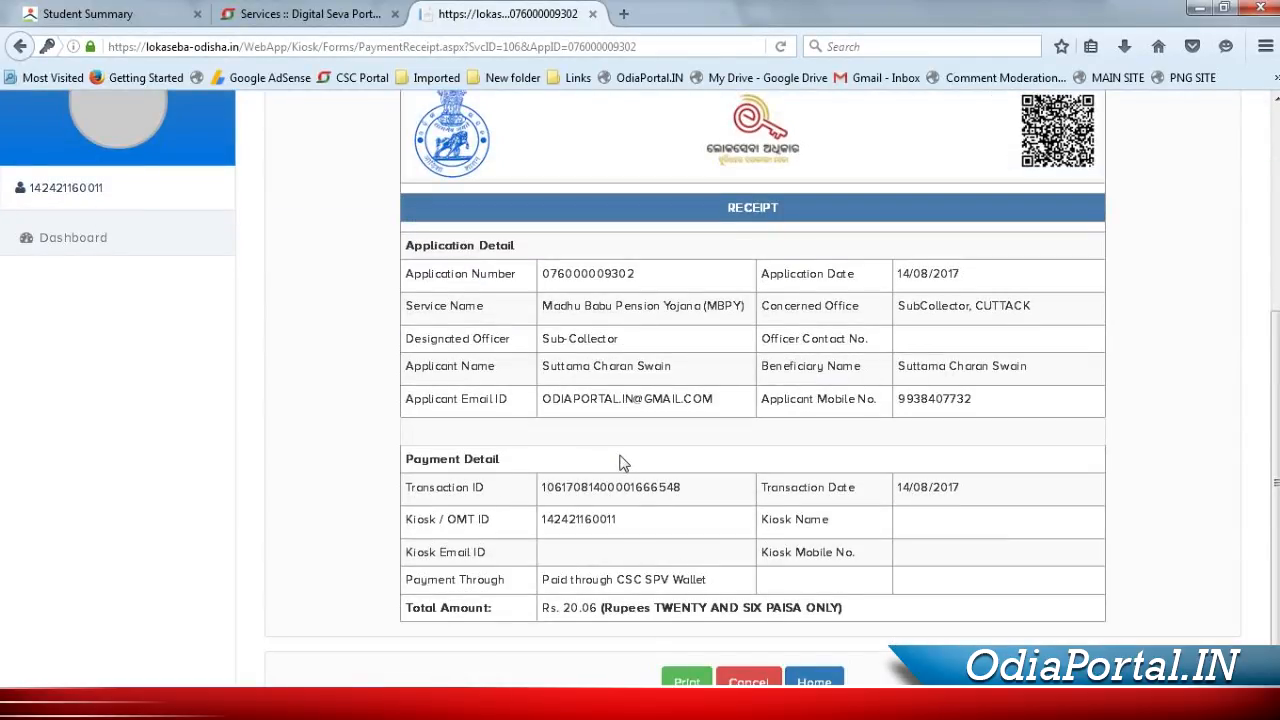
scroll(654, 463, "down", 1)
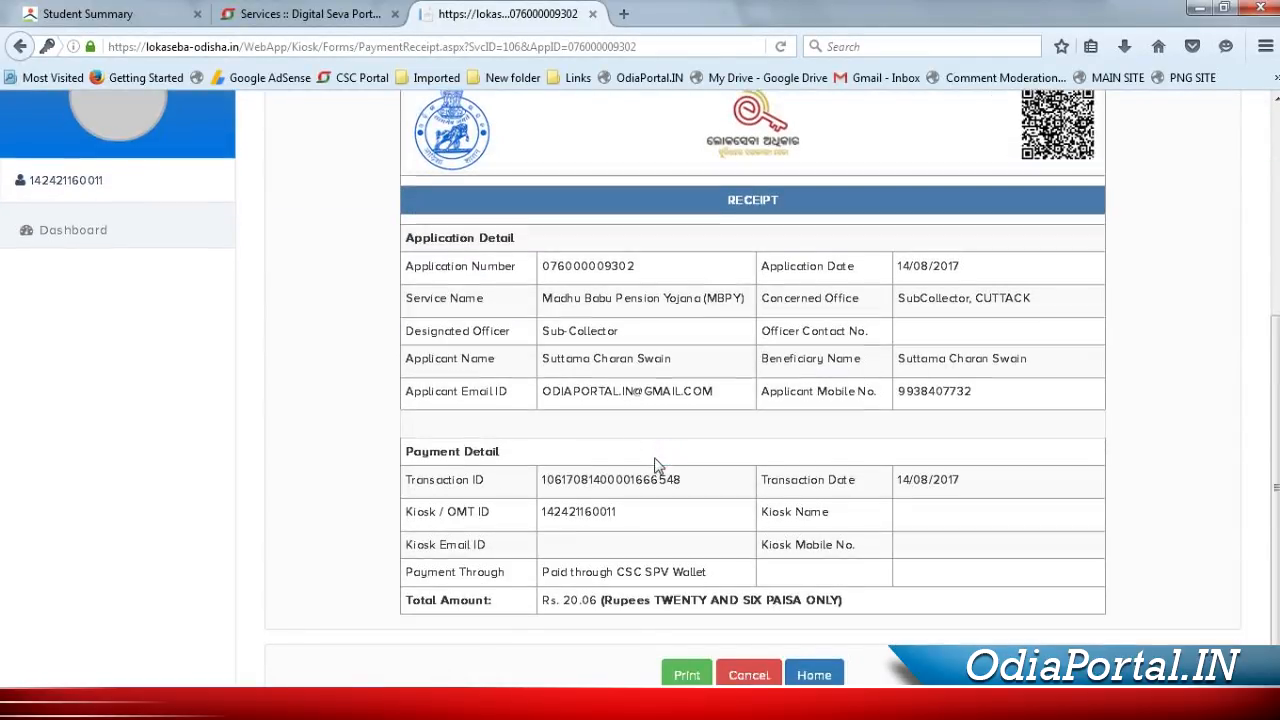
left_click(686, 650)
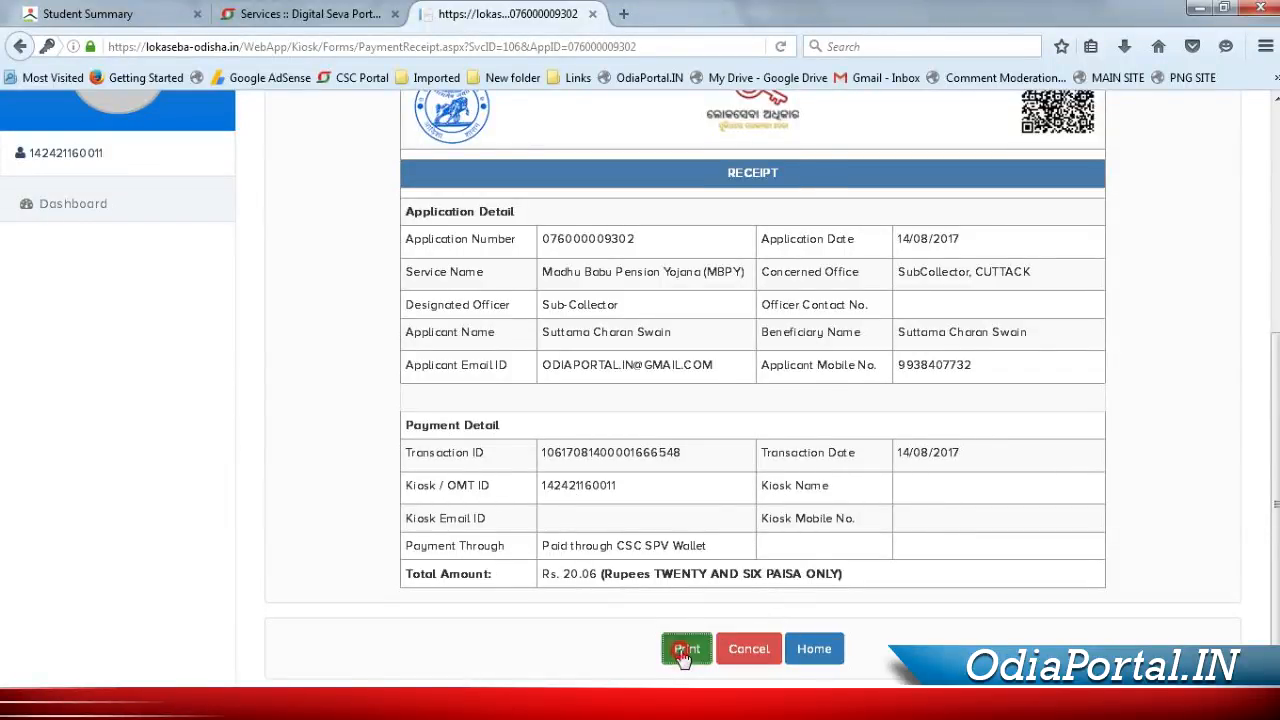
left_click(401, 363)
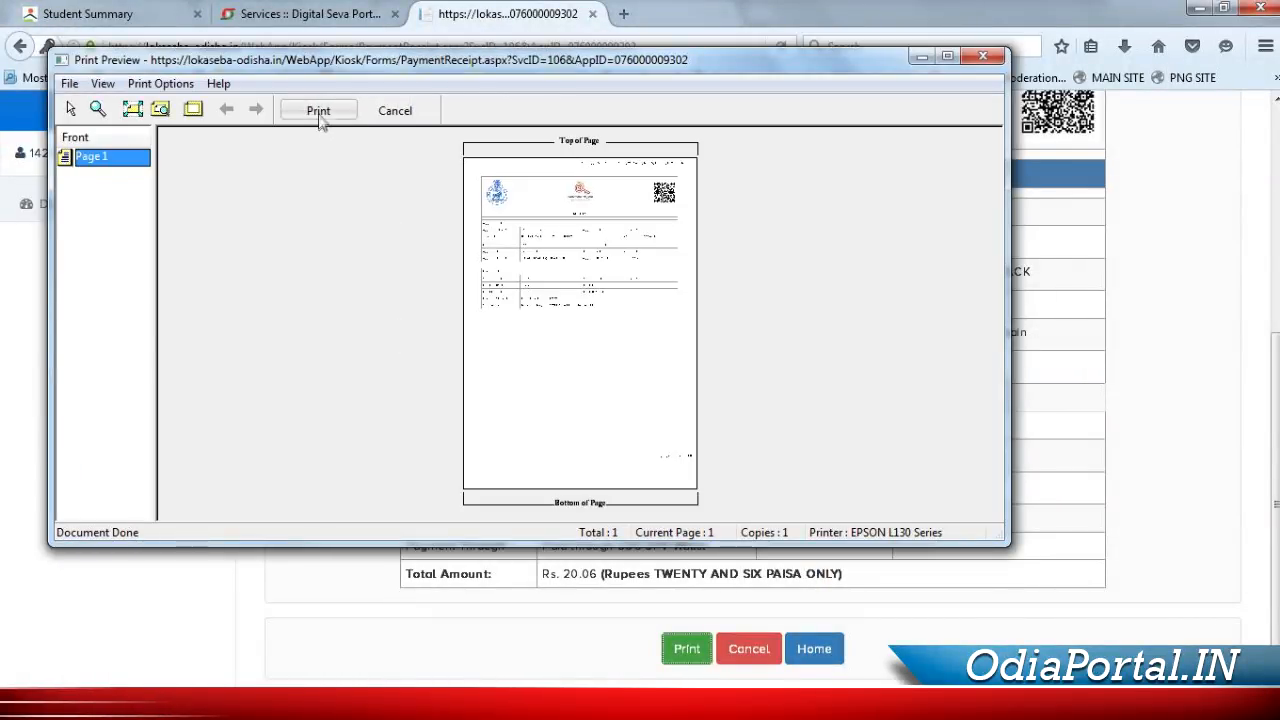
left_click(321, 112)
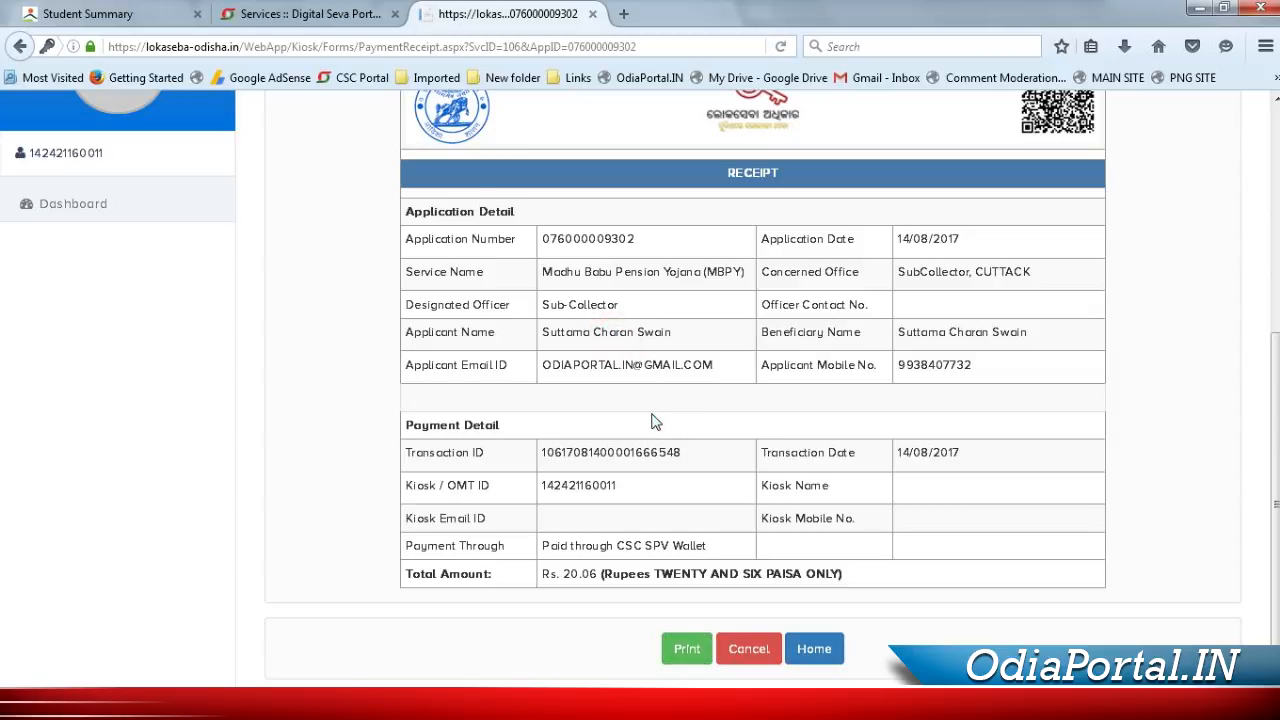
scroll(651, 421, "up", 5)
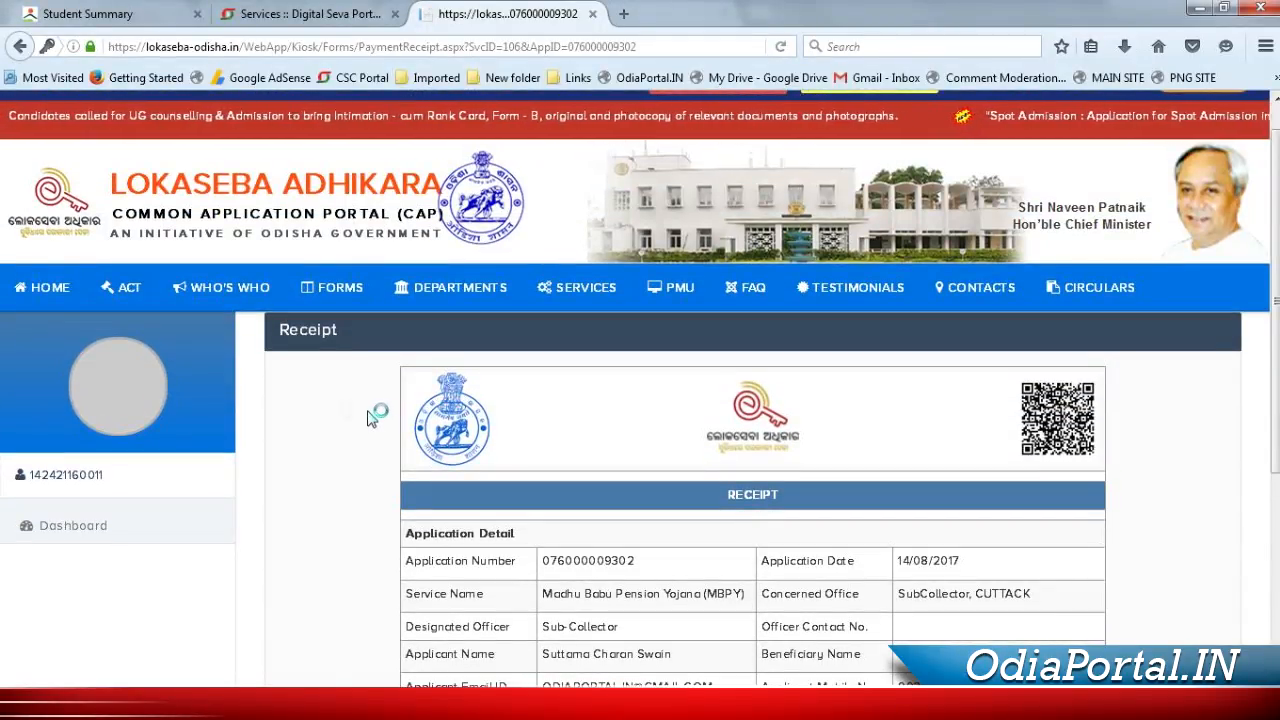
left_click(70, 535)
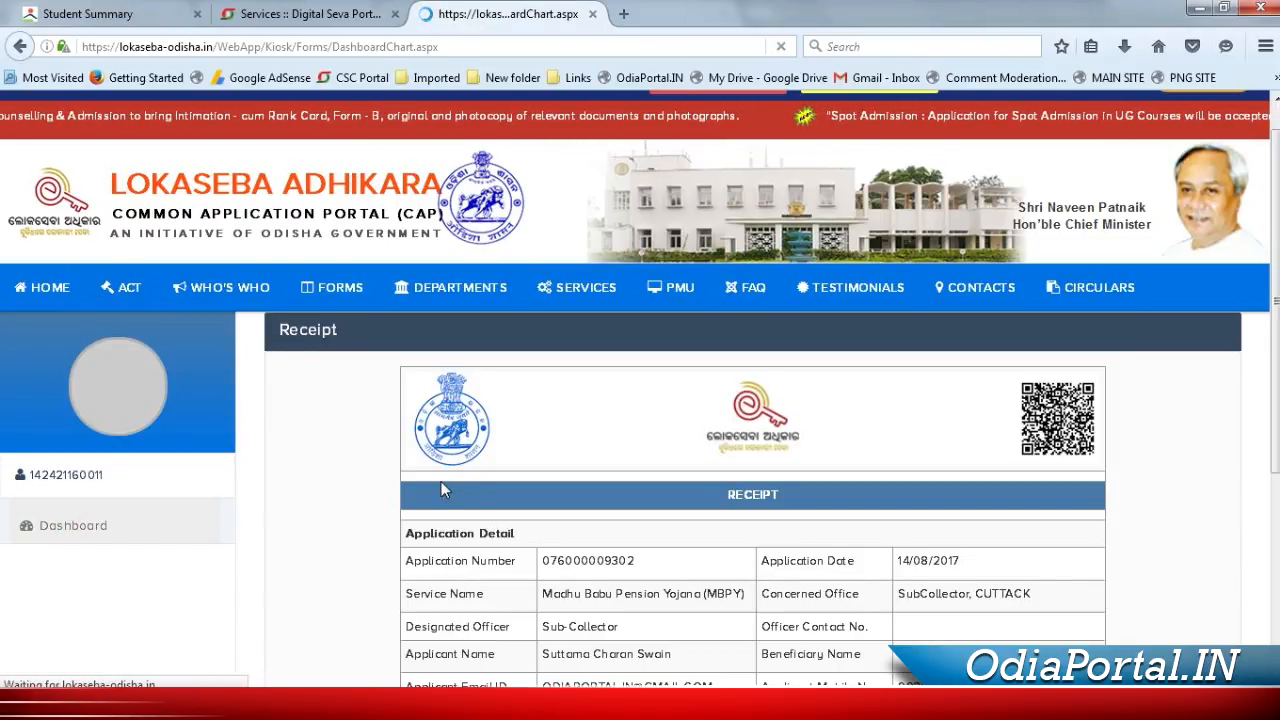
Open the first transaction's MBPY acknowledgement and its printable copy, widening the window
scroll(449, 563, "down", 5)
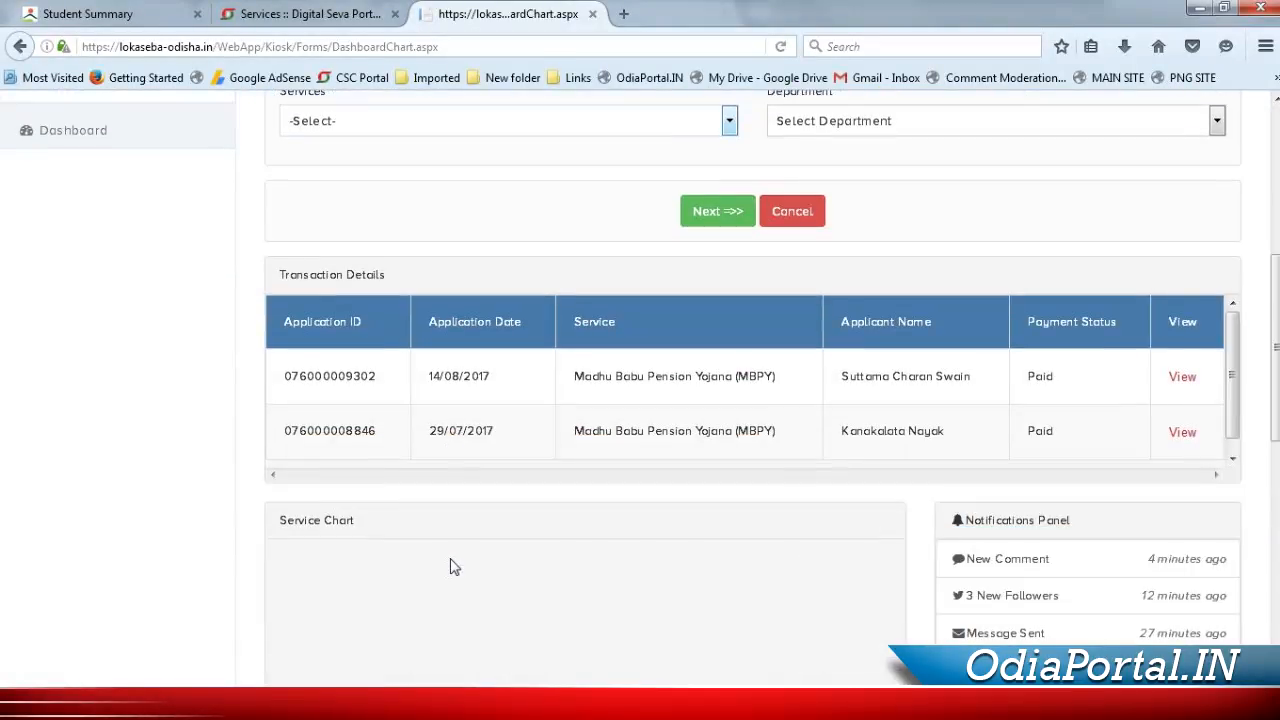
left_click(1185, 382)
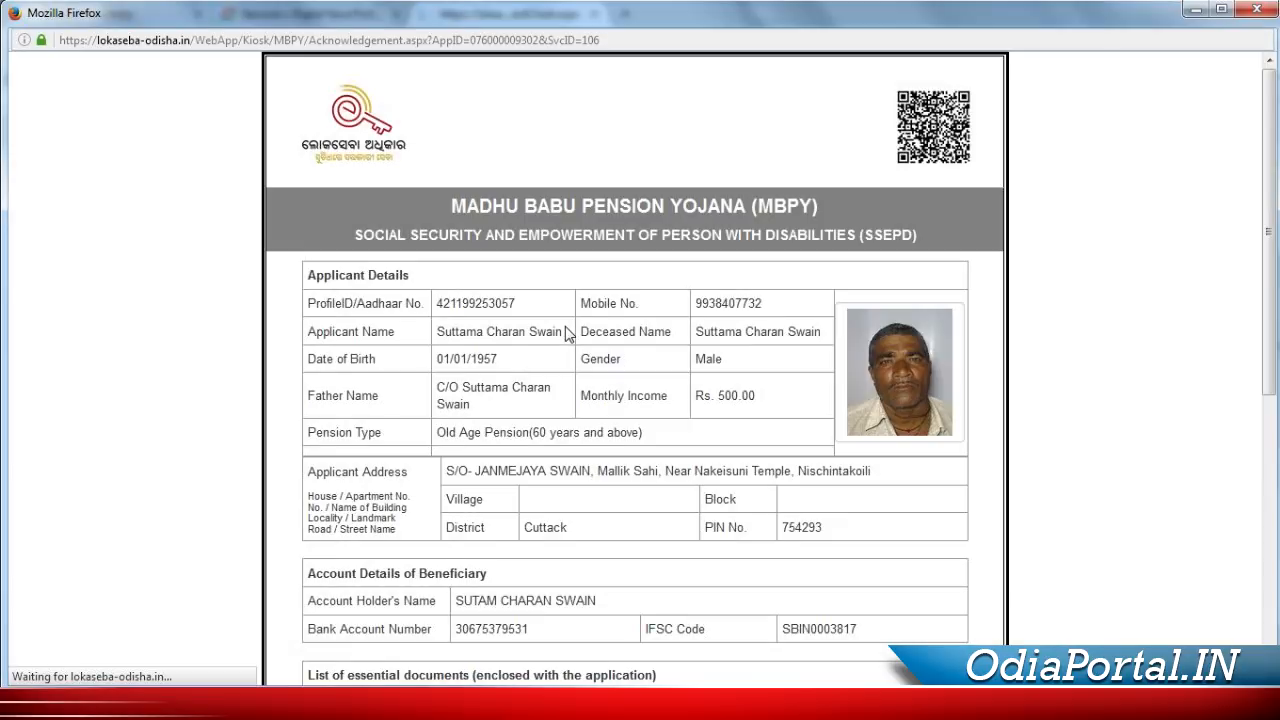
scroll(582, 385, "down", 10)
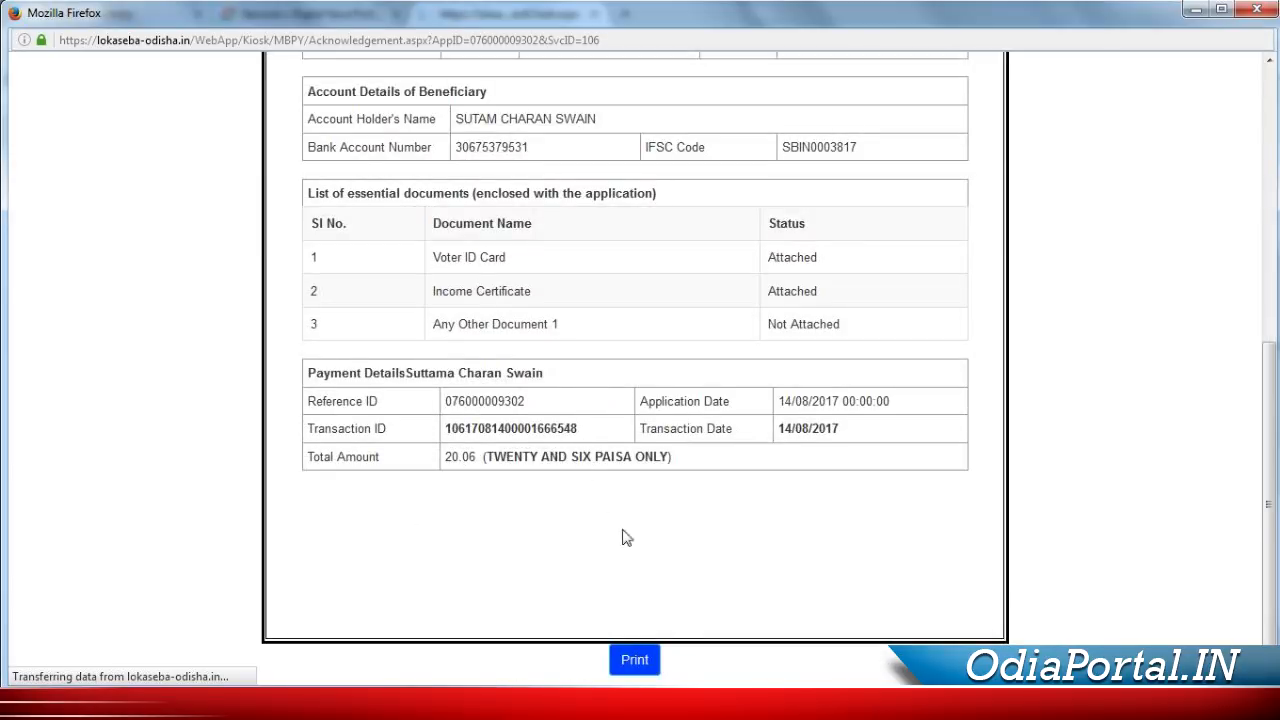
left_click(634, 662)
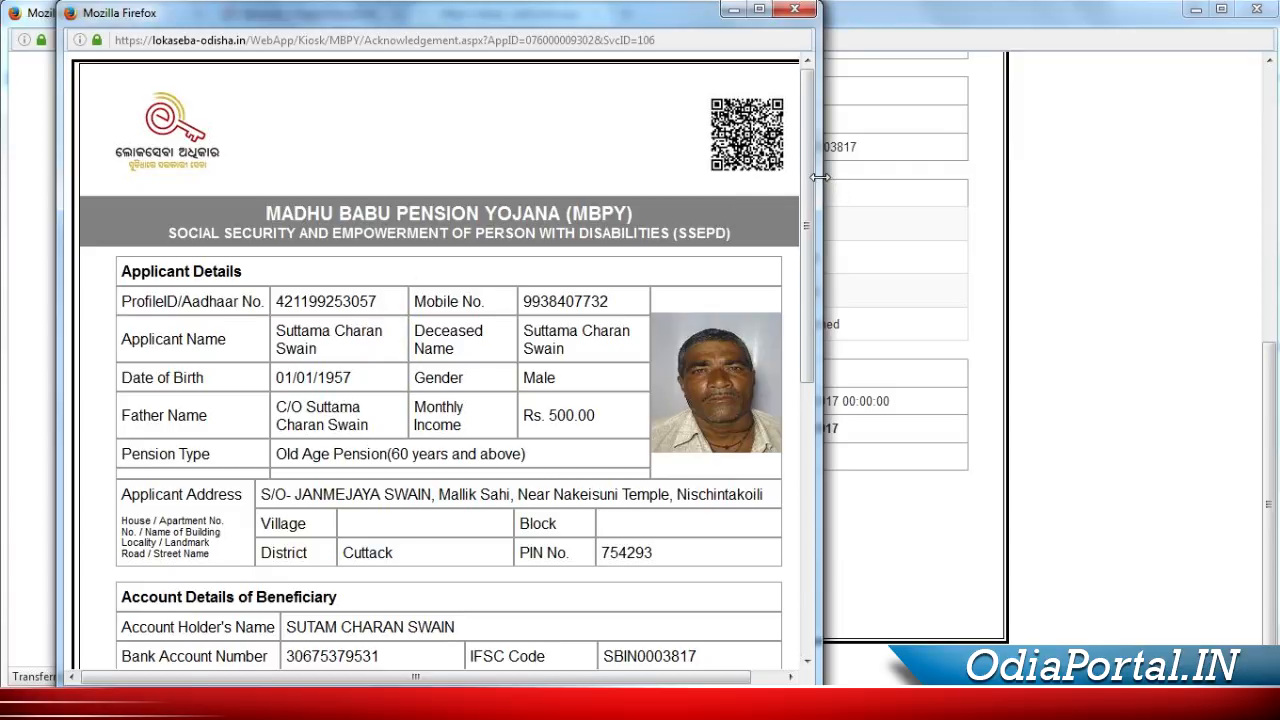
left_click_drag(829, 171, 990, 165)
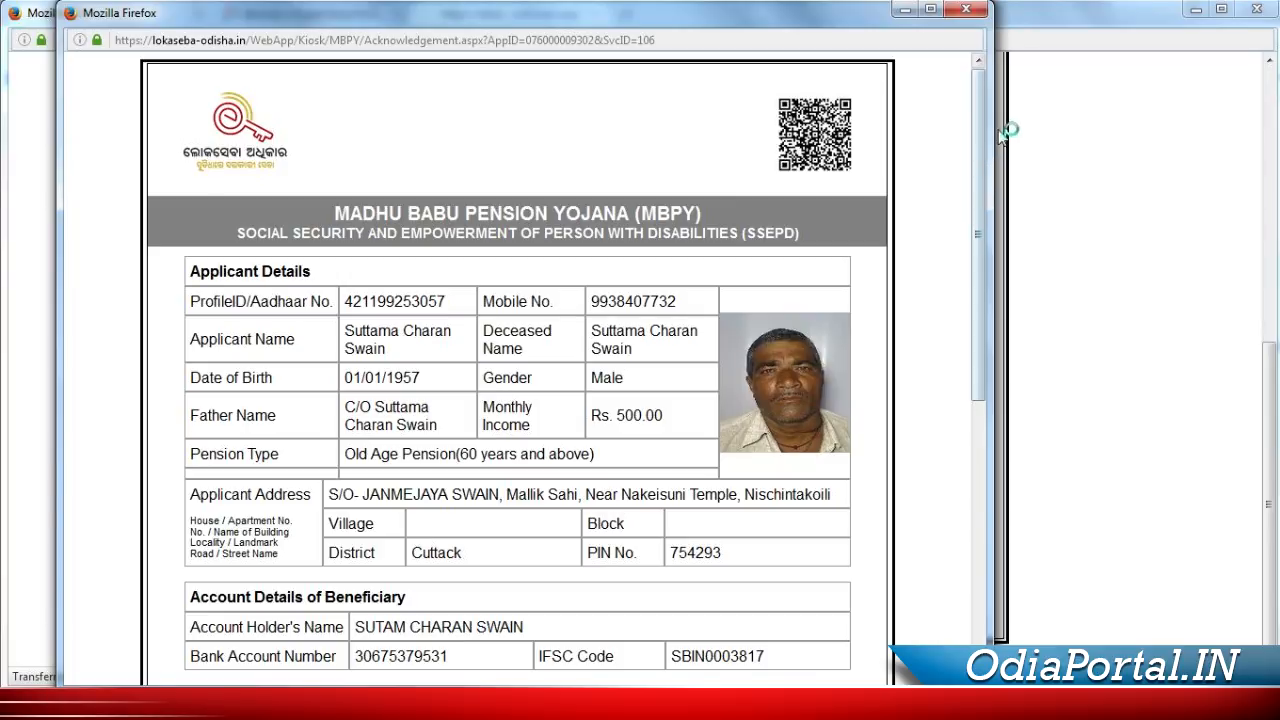
Attempt printing the slip, dismiss the still-loading printer error, and resize the print window
scroll(929, 378, "down", 5)
scroll(788, 484, "up", 8)
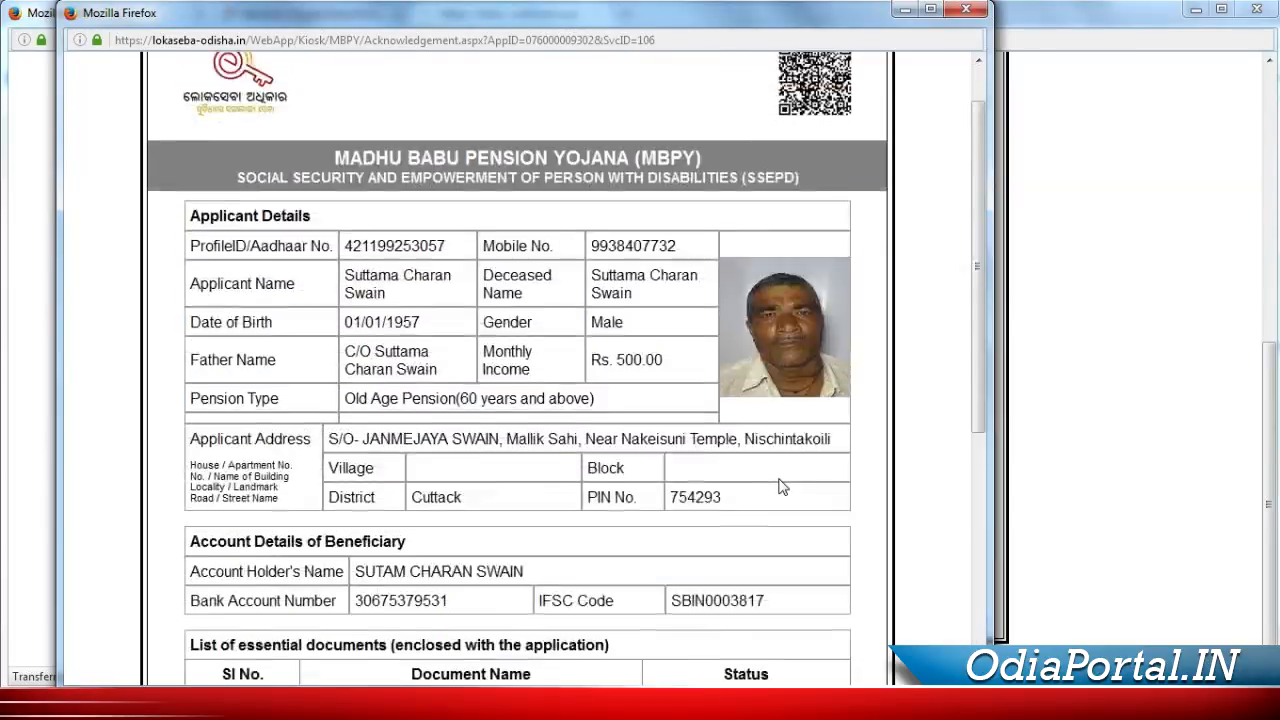
key("ctrl+p")
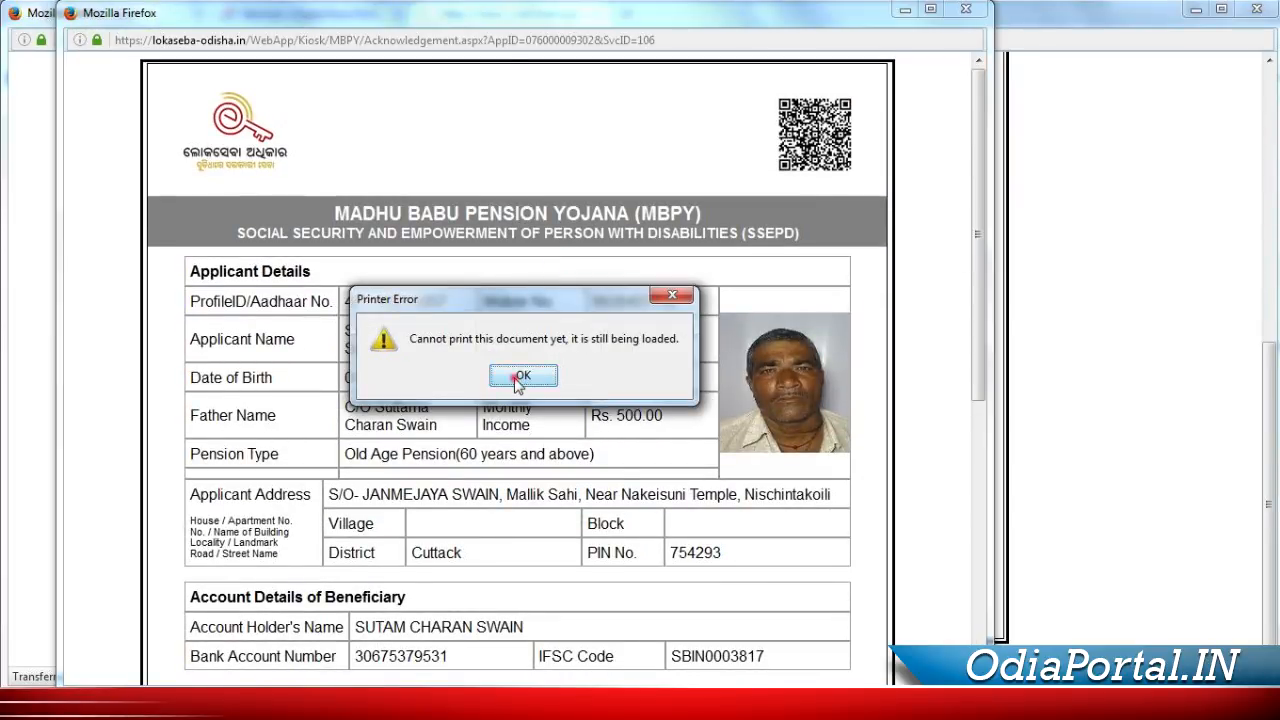
left_click(520, 377)
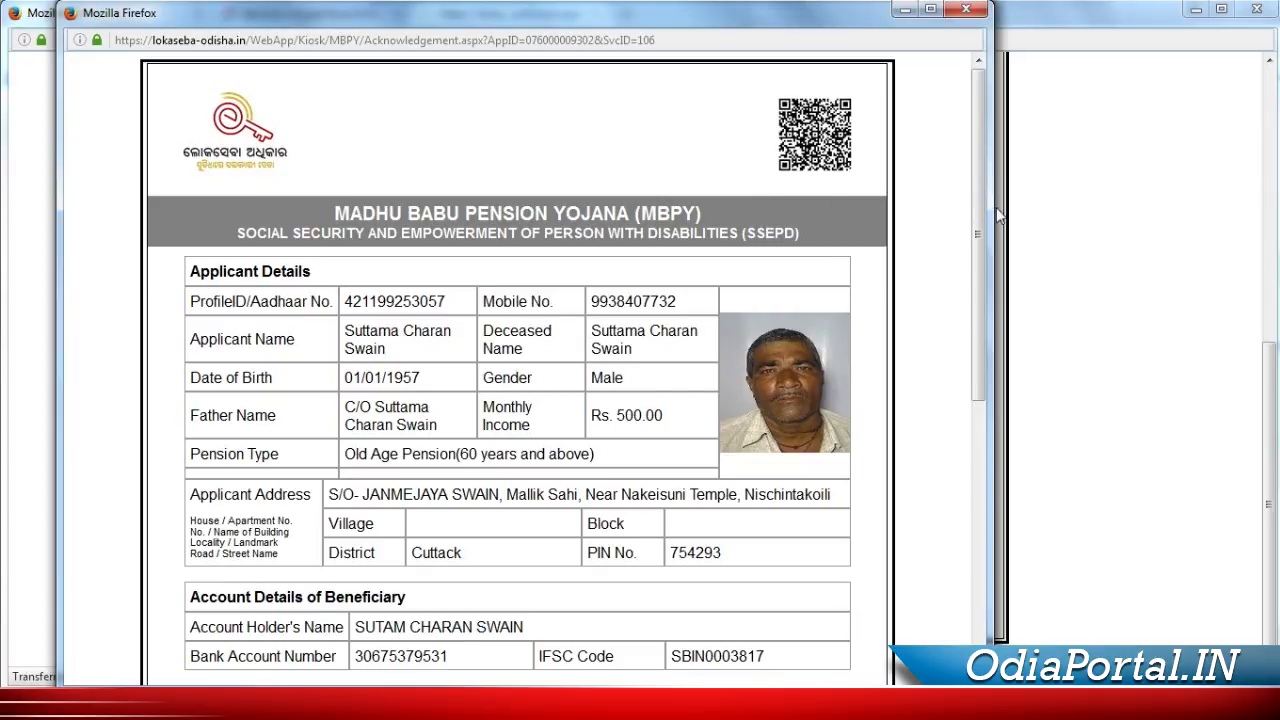
left_click_drag(992, 207, 1160, 615)
left_click_drag(1143, 571, 1121, 178)
left_click_drag(958, 18, 934, 234)
Reopen the printable acknowledgement slip and print it on the EPSON L130 printer
left_click(1115, 230)
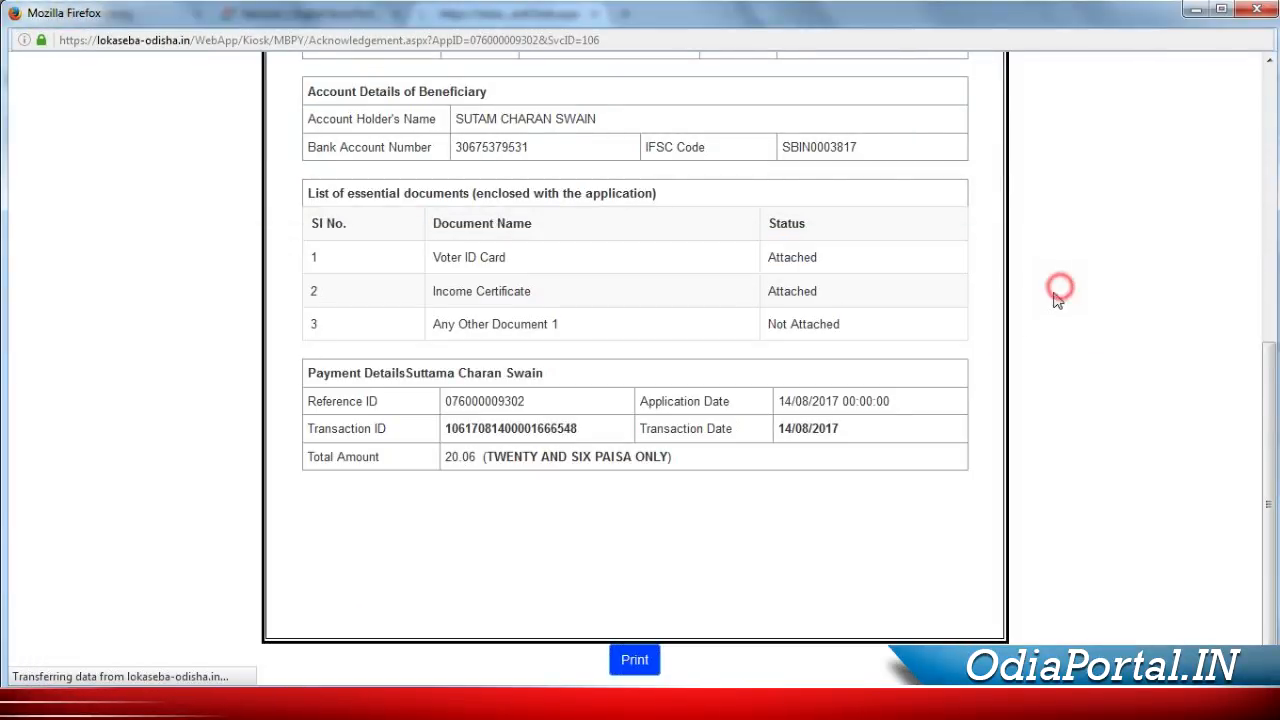
scroll(637, 456, "up", 5)
scroll(637, 456, "up", 2)
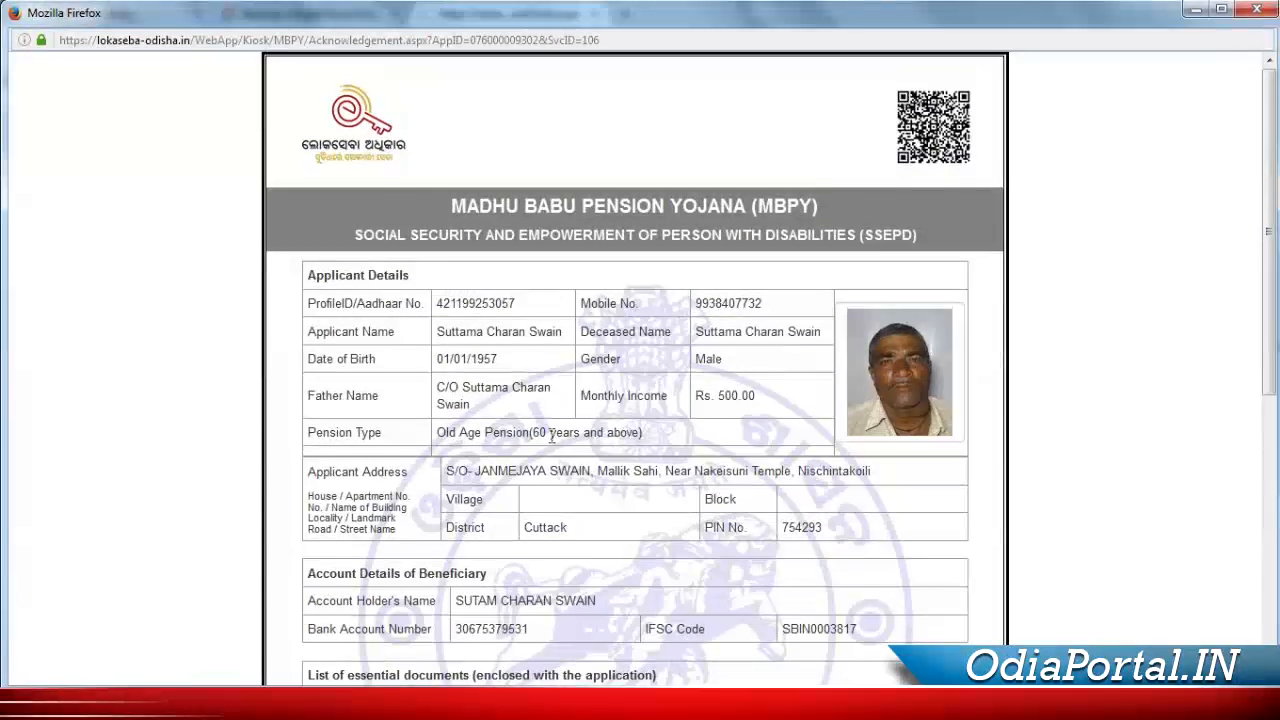
scroll(243, 391, "down", 6)
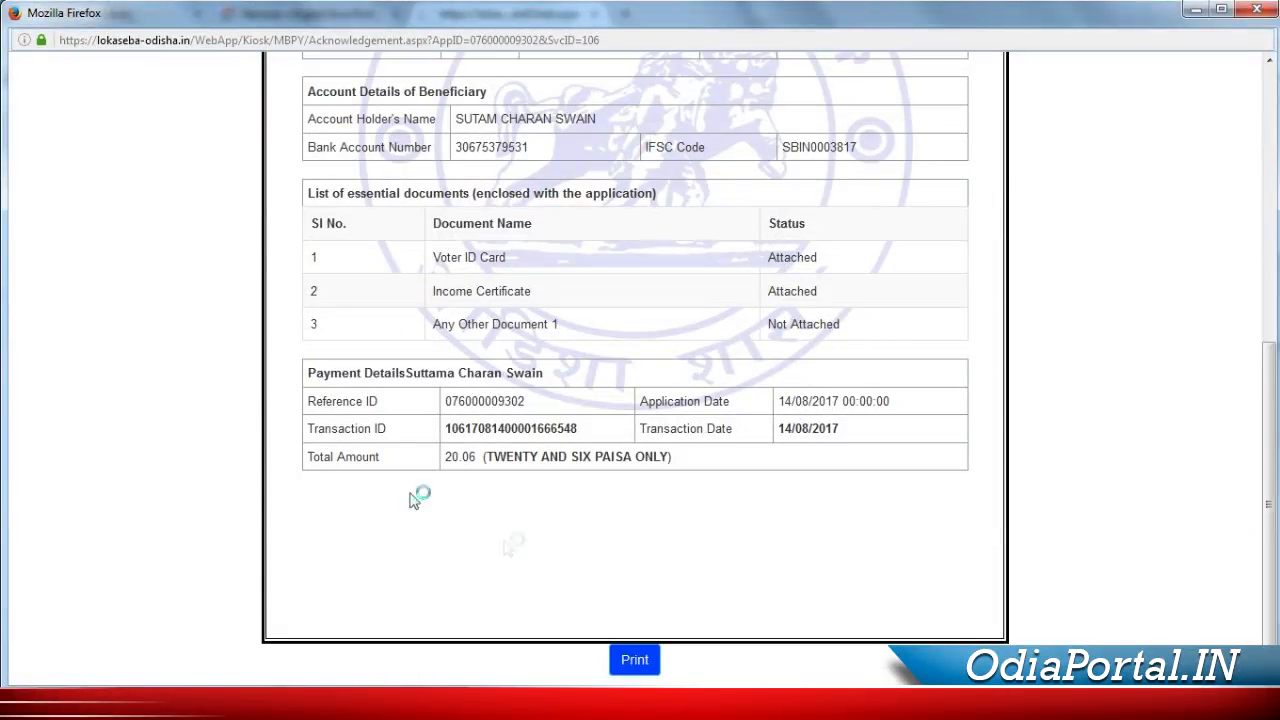
left_click(634, 659)
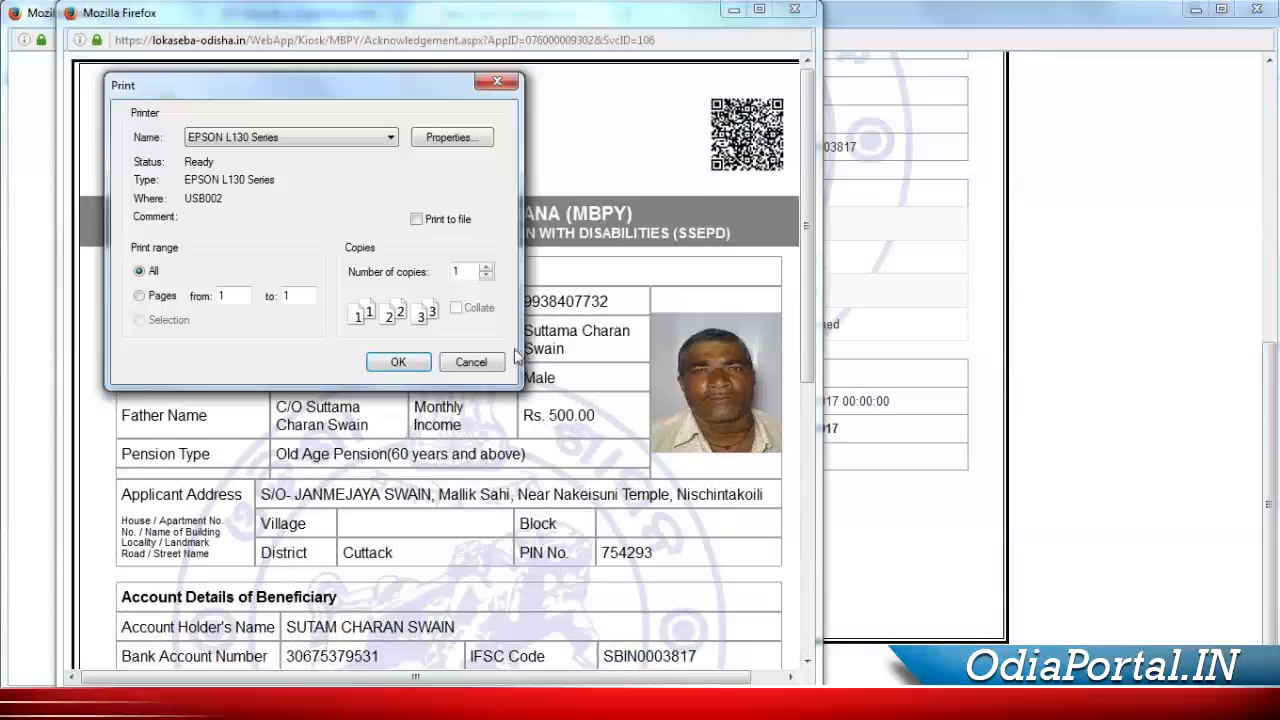
left_click(425, 370)
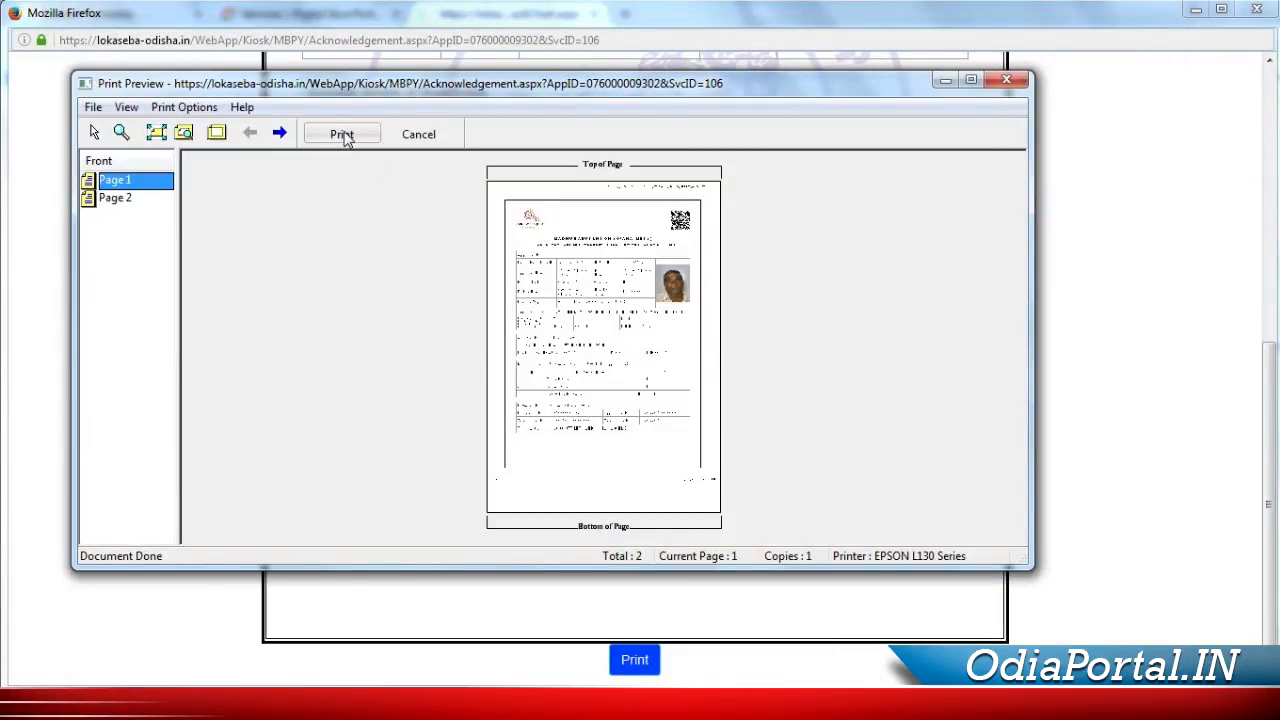
left_click(342, 134)
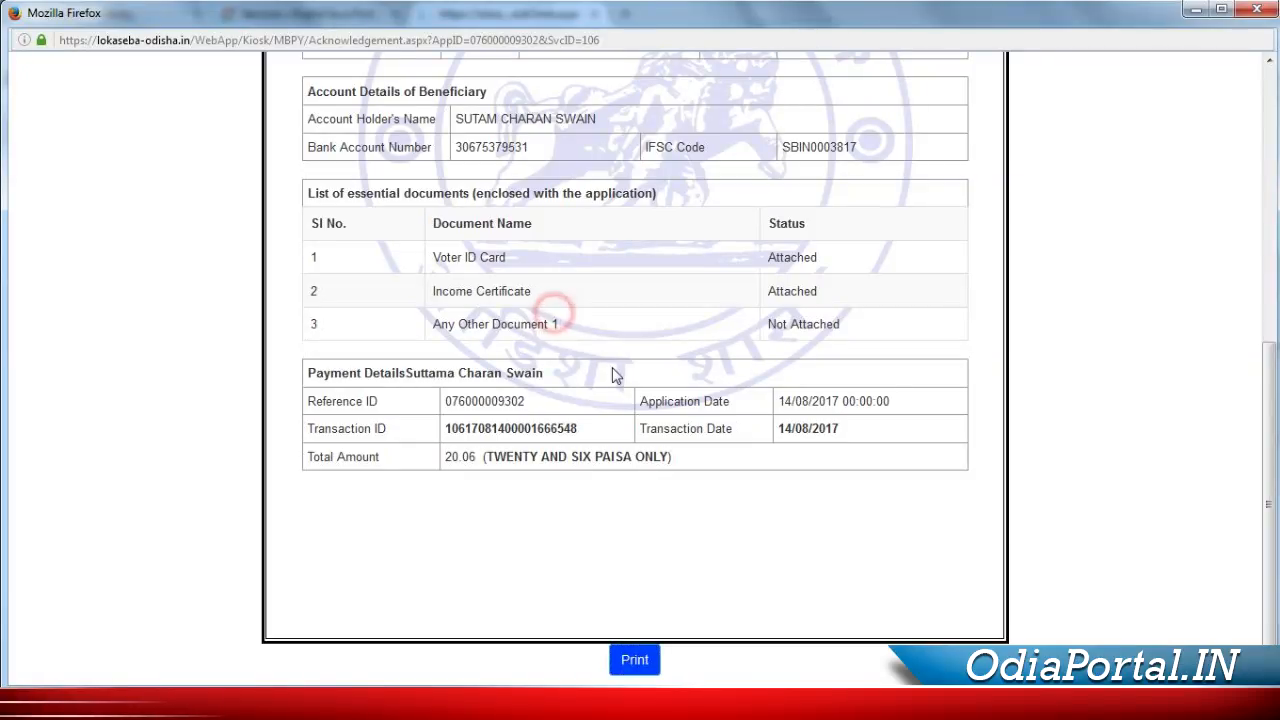
Scroll back up the acknowledgement slip to review the applicant's details
scroll(628, 364, "up", 5)
scroll(640, 352, "up", 3)
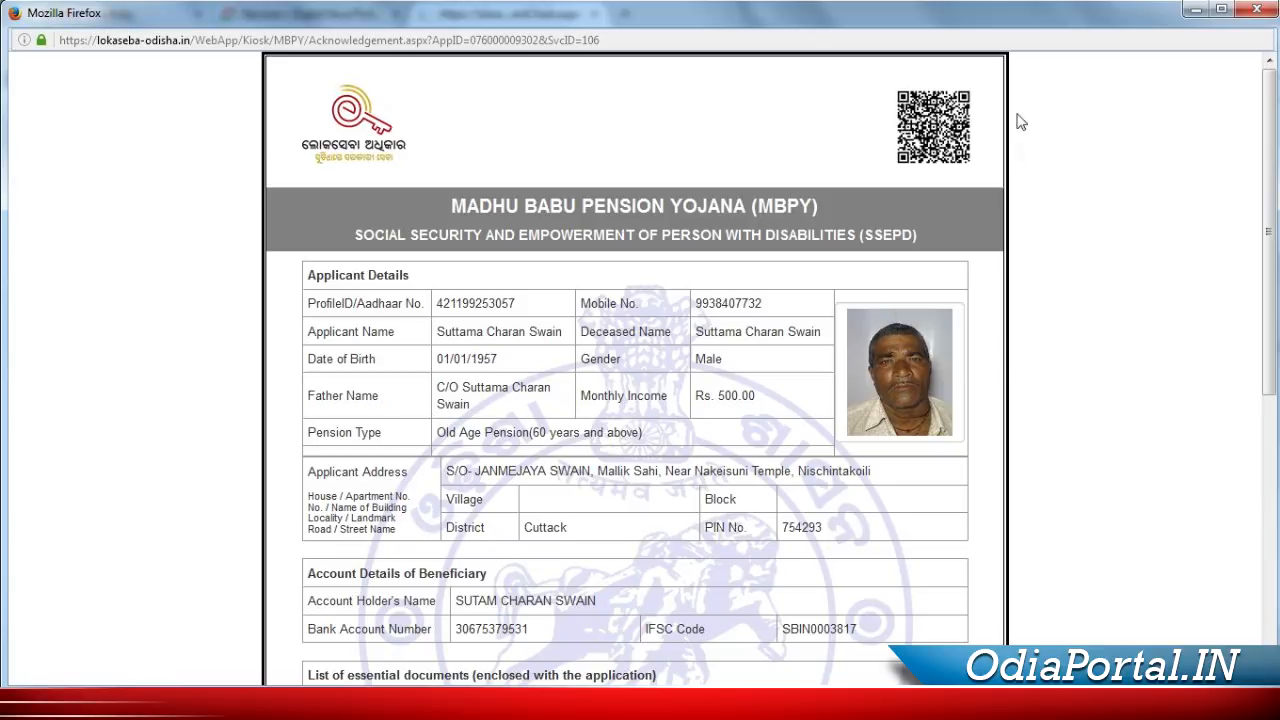
scroll(1000, 114, "up", 2)
scroll(1000, 158, "up", 4)
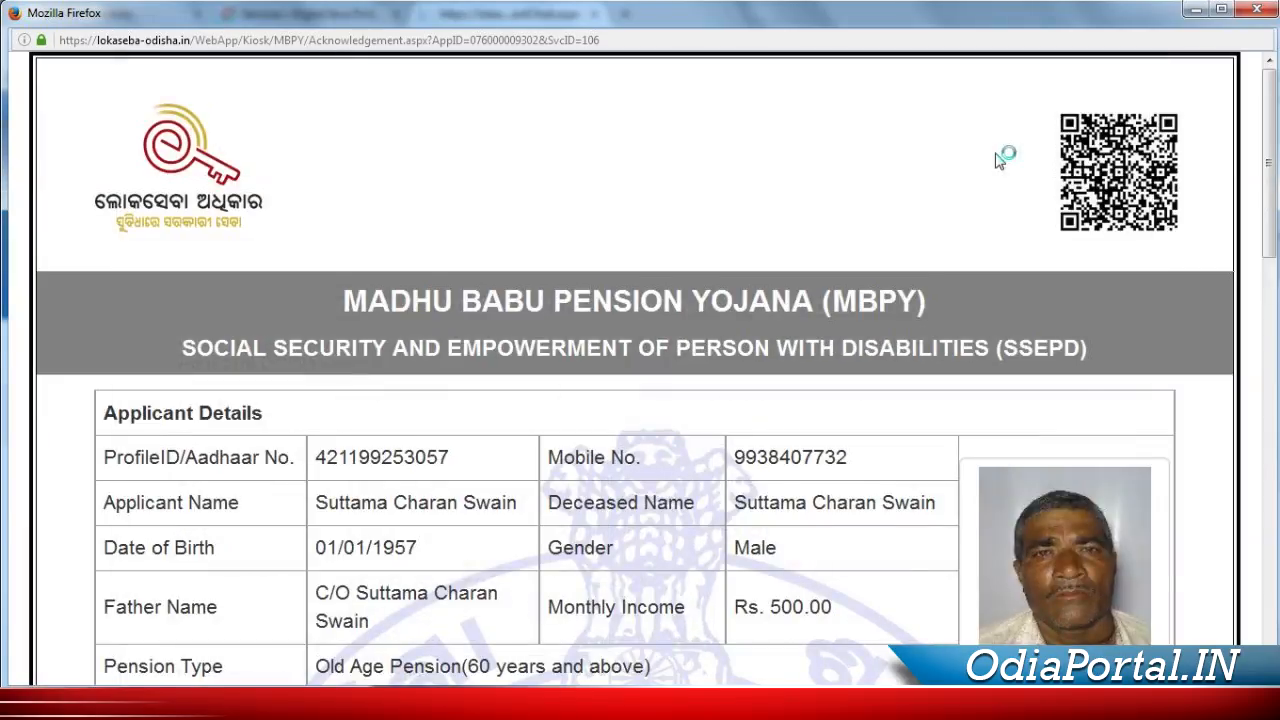
left_click_drag(822, 683, 1110, 684)
left_click(1215, 705)
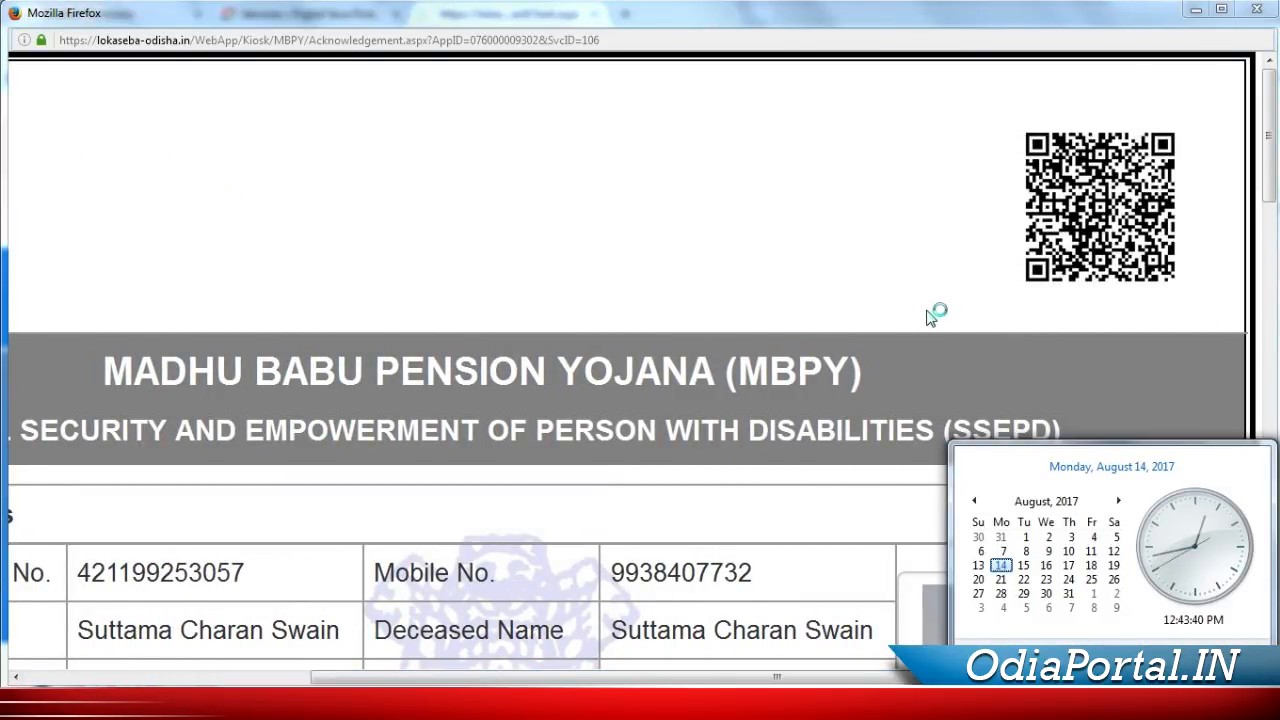